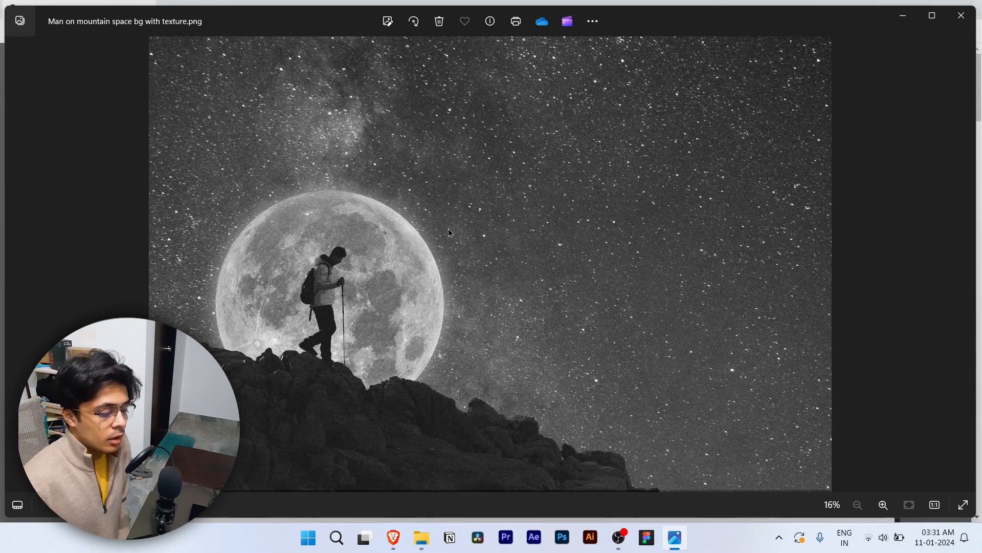
Return to the Unsplash page of the man standing on a hill and examine the photo at full size
click(906, 18)
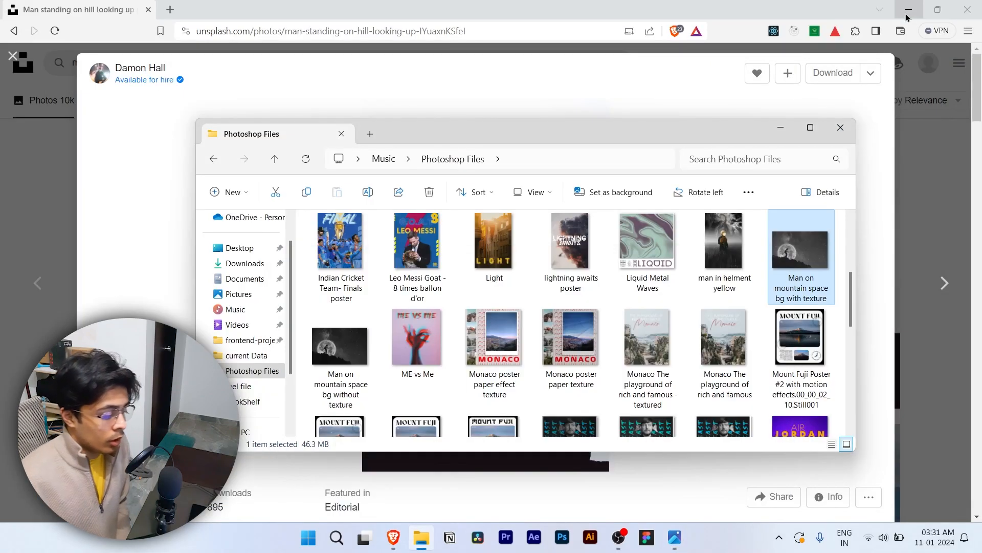
click(785, 127)
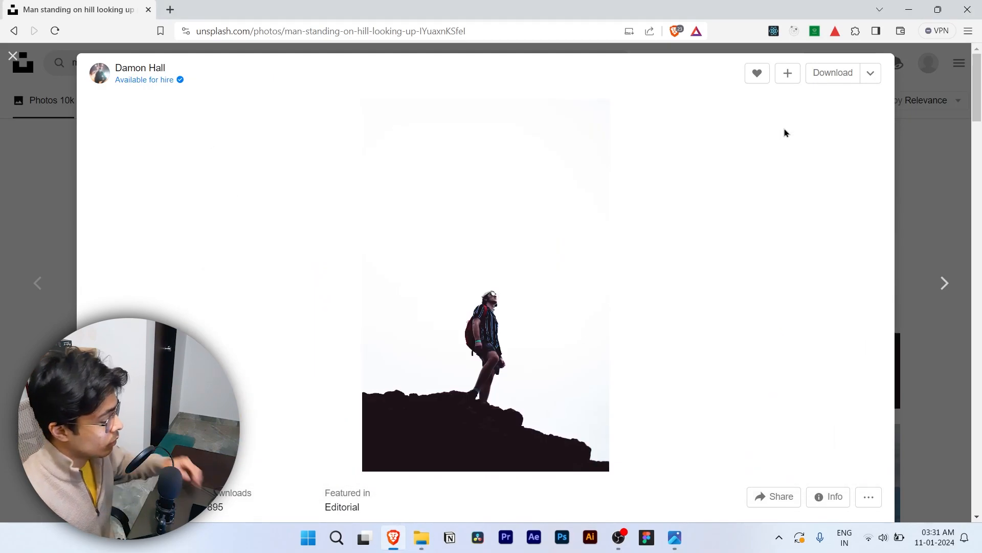
scroll(474, 327, down, 1)
scroll(475, 327, down, 2)
scroll(483, 318, up, 3)
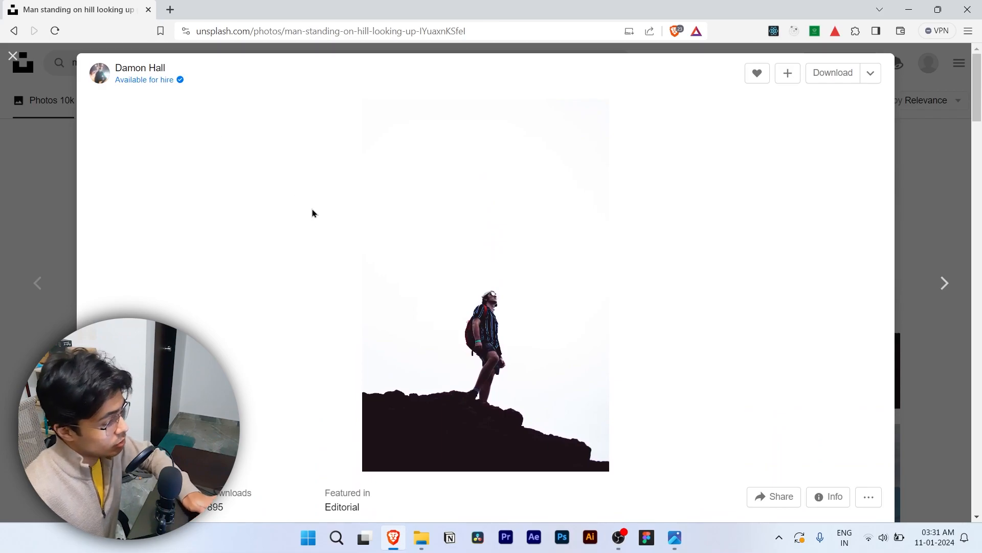
click(485, 296)
scroll(519, 300, down, 8)
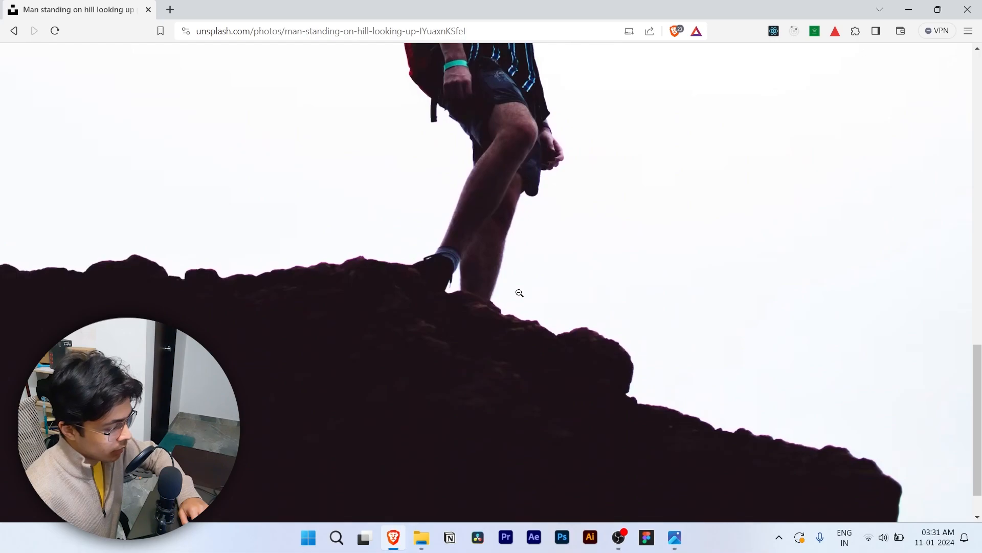
scroll(529, 289, up, 2)
scroll(528, 289, down, 3)
click(528, 289)
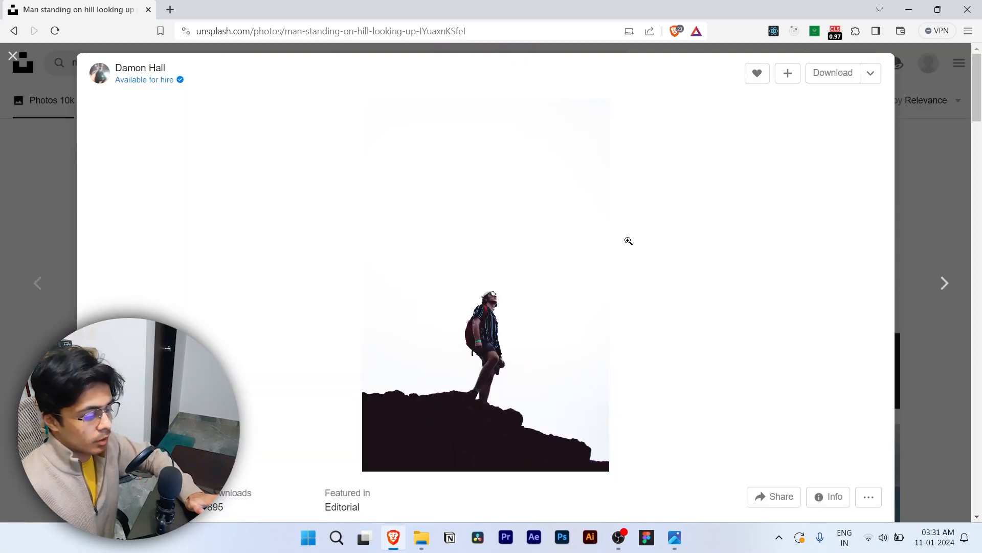
Download the photo of the man standing on a hill from Unsplash
click(870, 73)
click(838, 188)
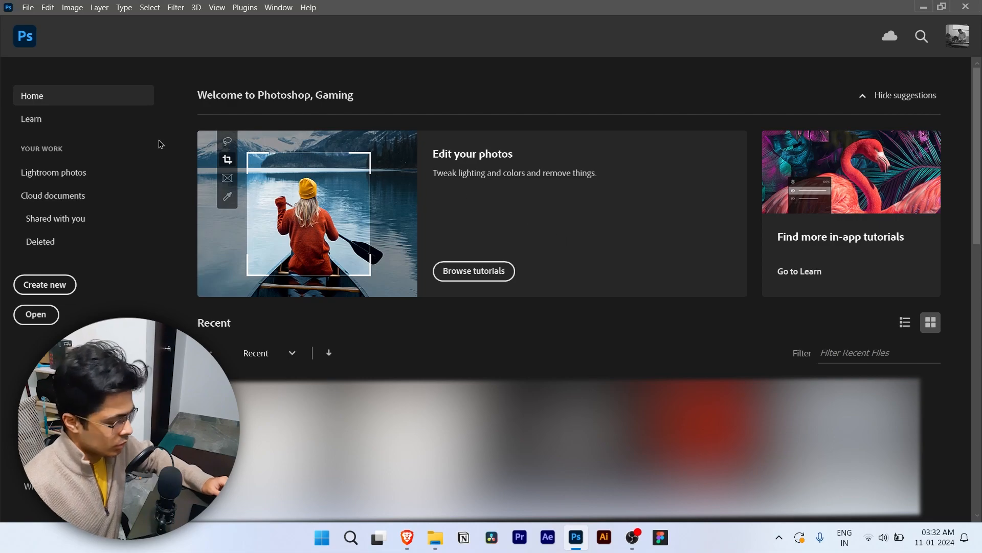
Create a new Photoshop document from the saved Poster Portrait preset, 1080 x 1350 px
click(52, 286)
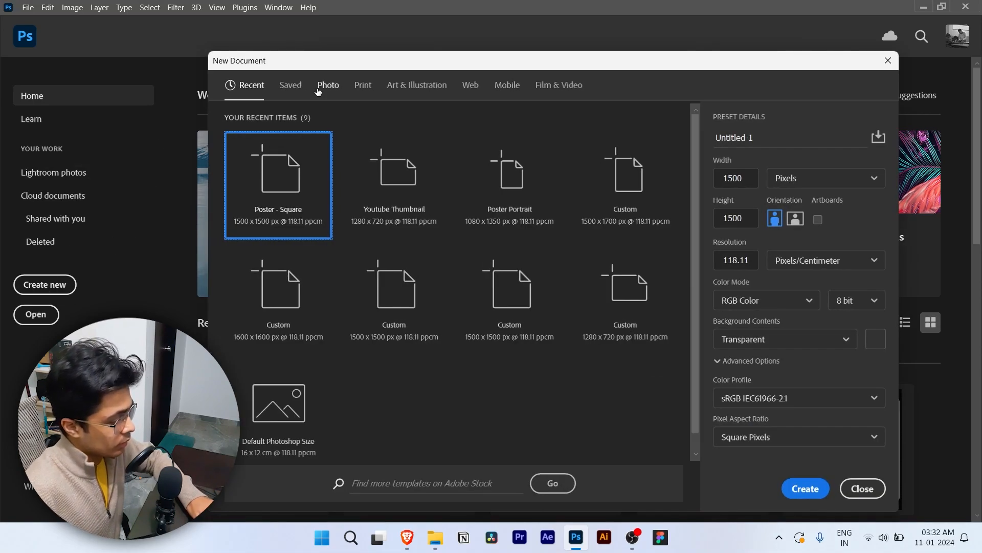
click(299, 87)
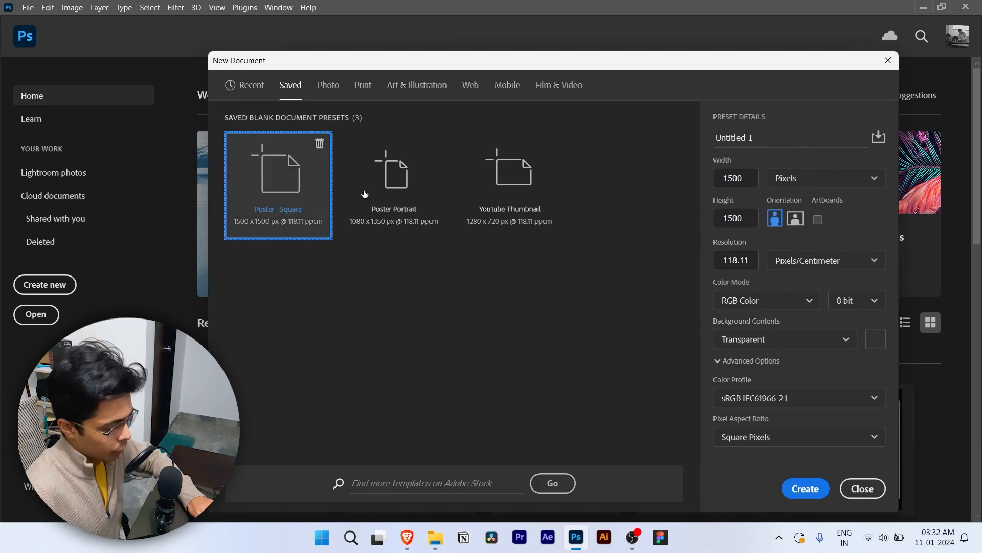
double_click(397, 187)
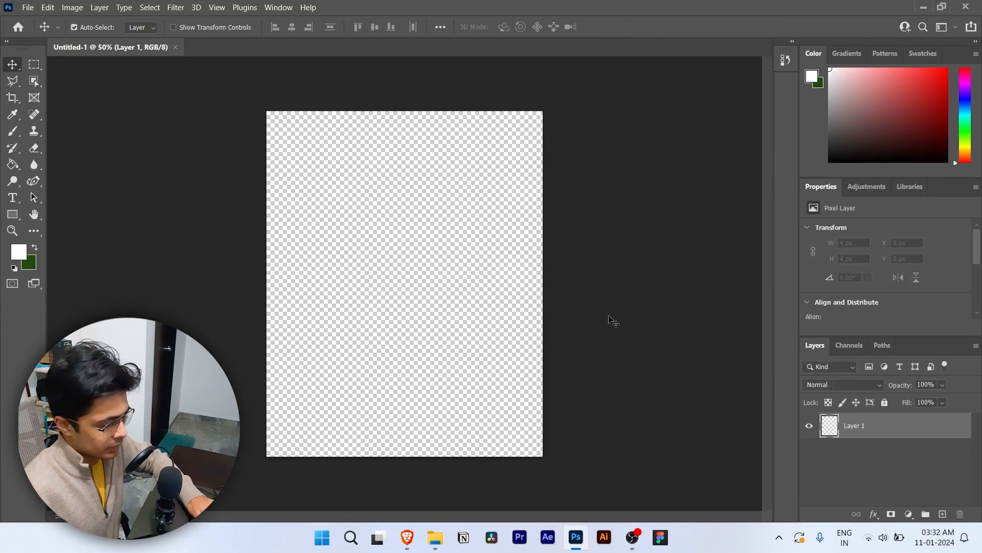
Place the downloaded hiker photo from the current Data folder into the new poster document
click(436, 537)
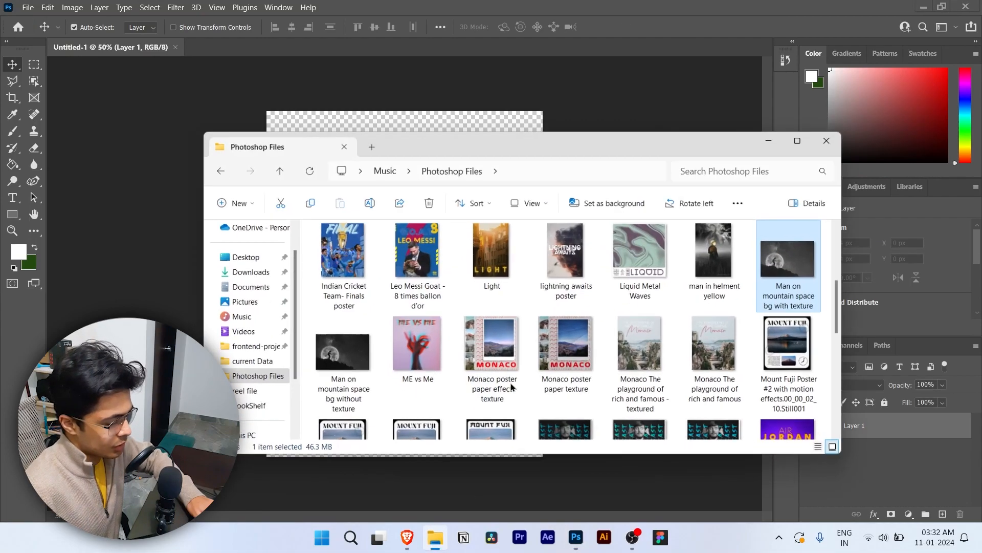
click(265, 356)
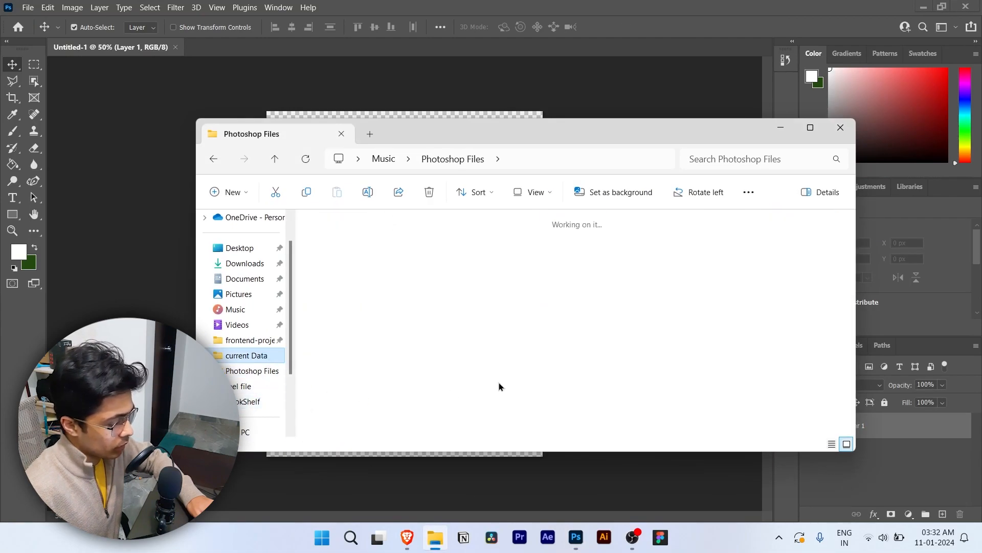
drag(801, 257, 520, 357)
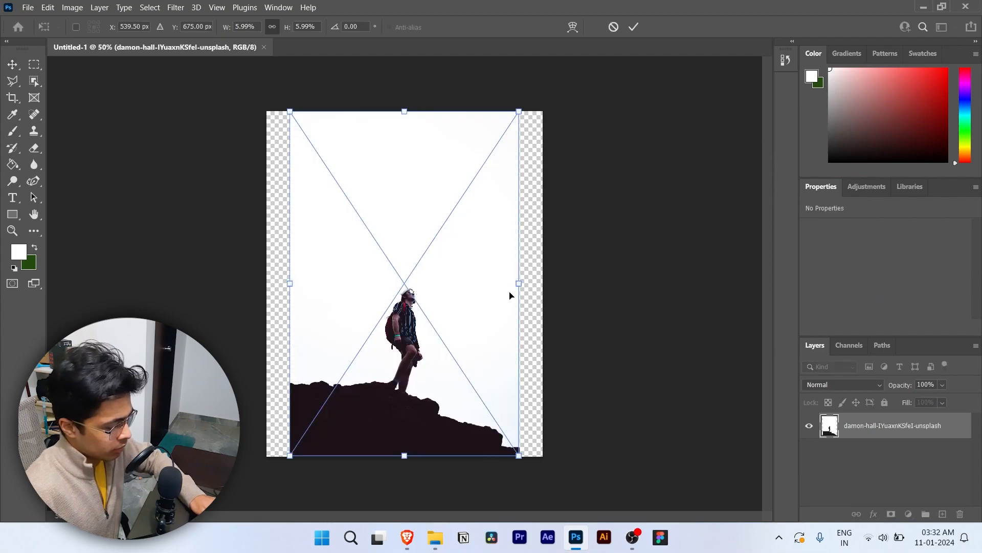
Scale the placed hiker photo to fill the canvas width, about 1081 px, and position it vertically at about Y -233 px
drag(515, 284, 542, 283)
drag(414, 307, 415, 272)
click(634, 27)
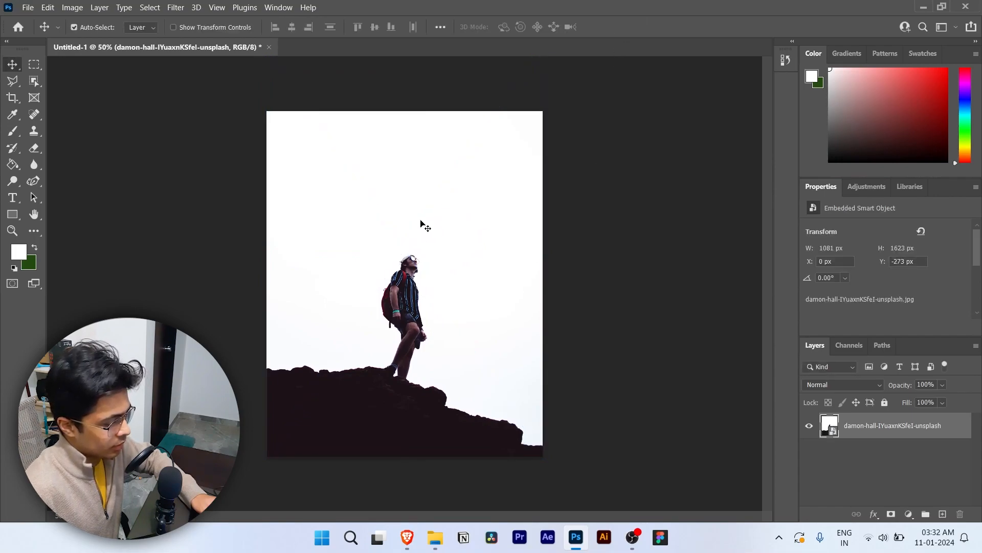
drag(409, 326, 409, 339)
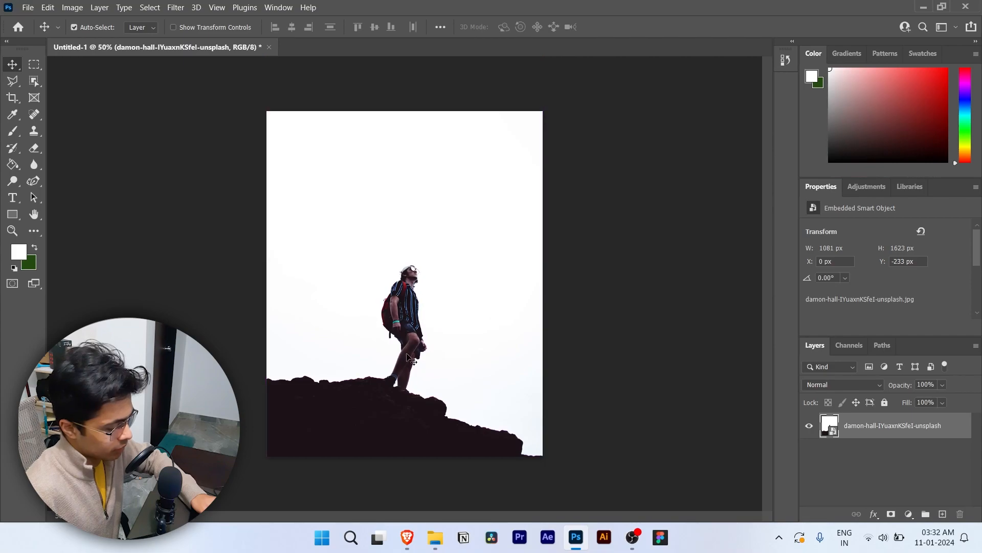
Rasterize the hiker photo layer and deselect it
scroll(409, 330, up, 3)
scroll(409, 330, down, 3)
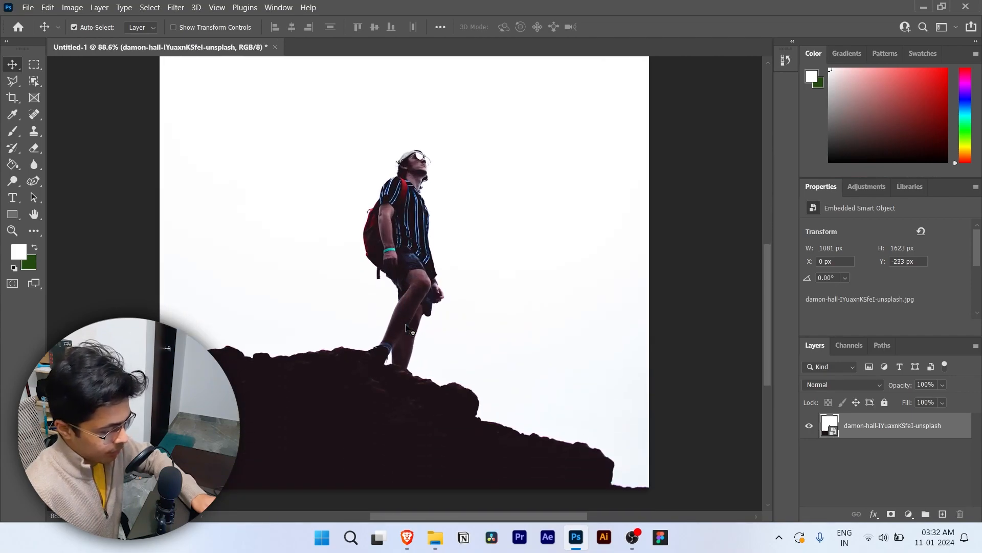
right_click(870, 423)
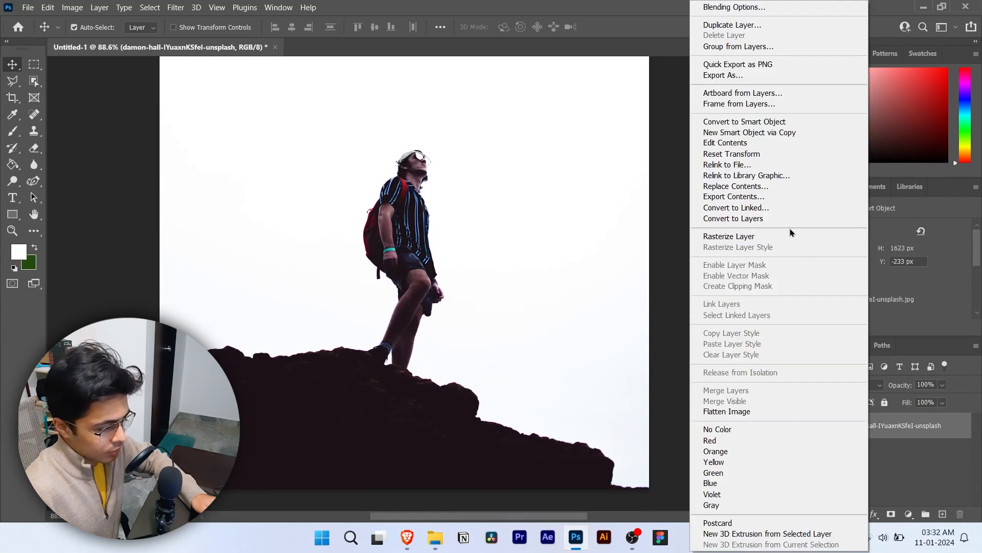
click(765, 236)
click(688, 343)
scroll(514, 307, down, 1)
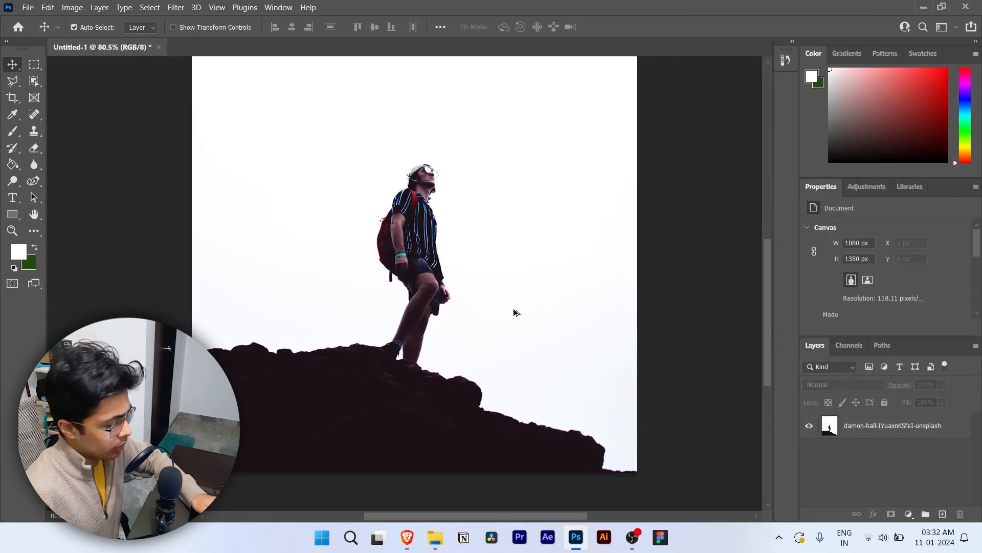
Use Select Subject on the hiker photo layer and check the selection edges around the man
scroll(515, 307, down, 1)
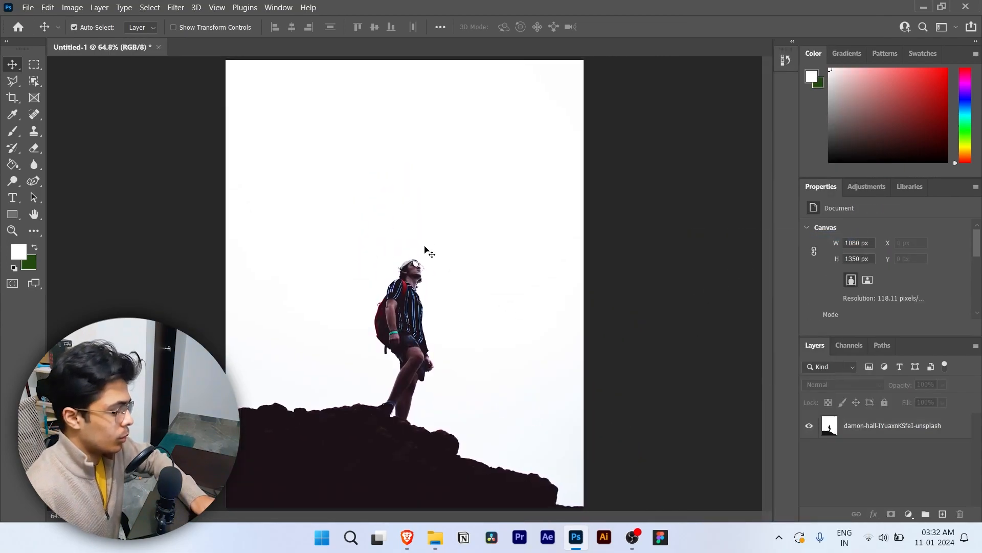
scroll(895, 281, down, 5)
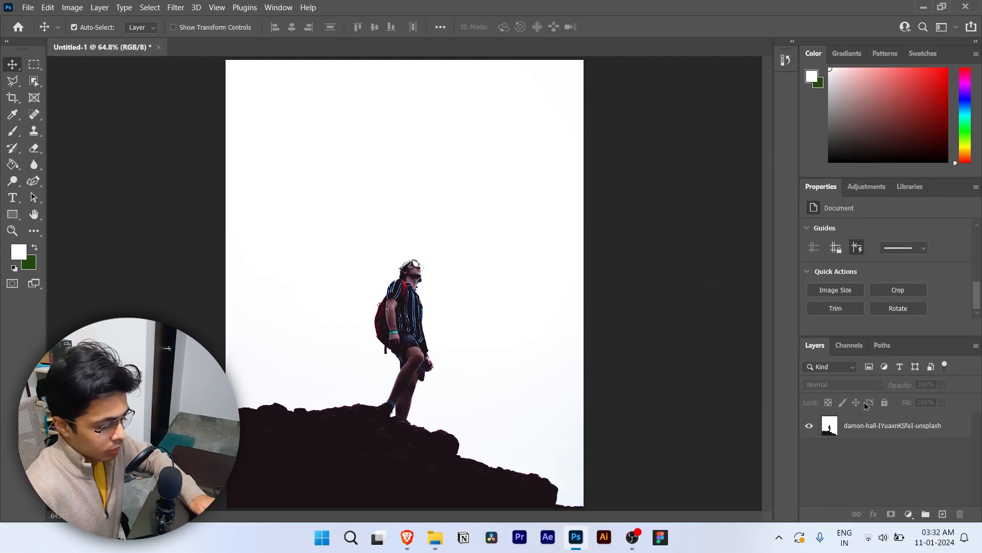
click(873, 425)
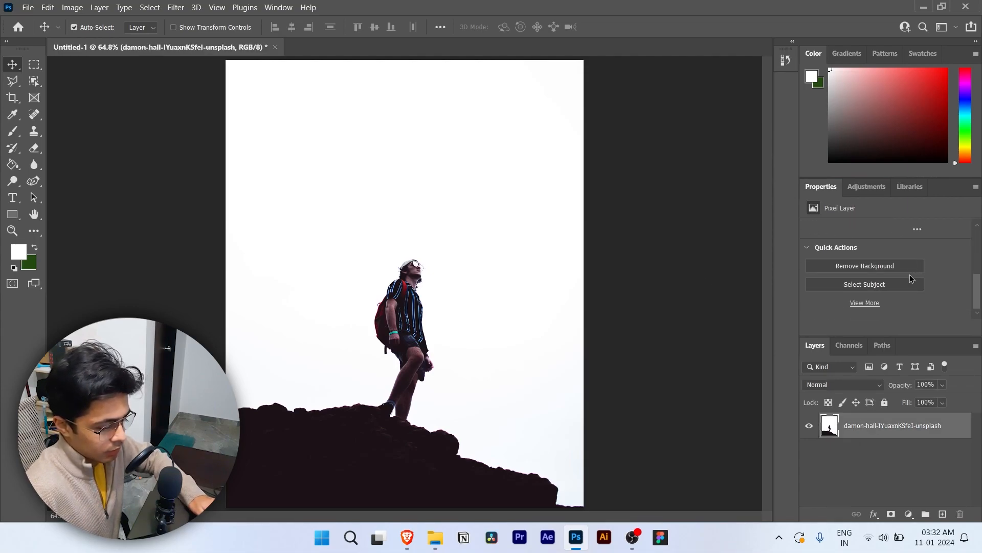
click(889, 285)
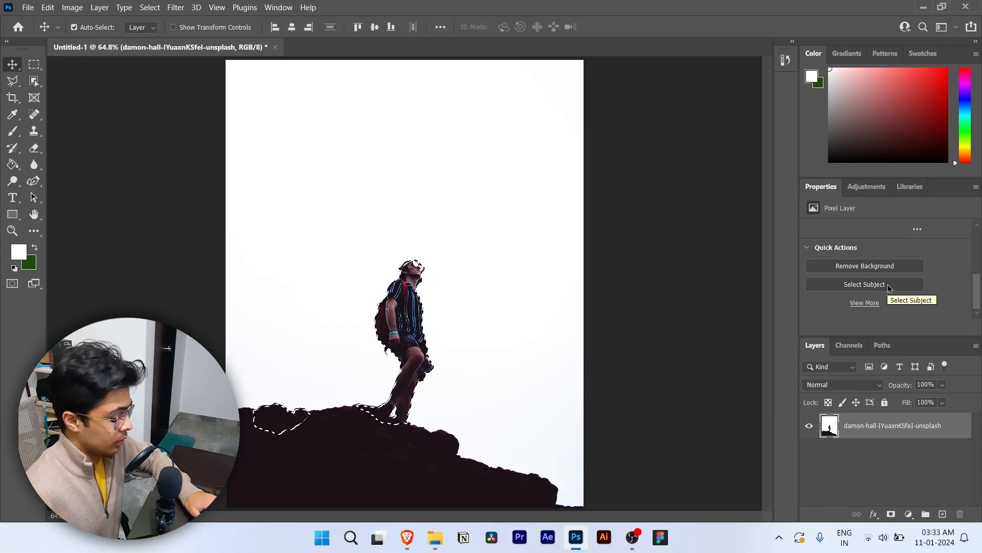
scroll(411, 322, up, 3)
scroll(411, 322, up, 2)
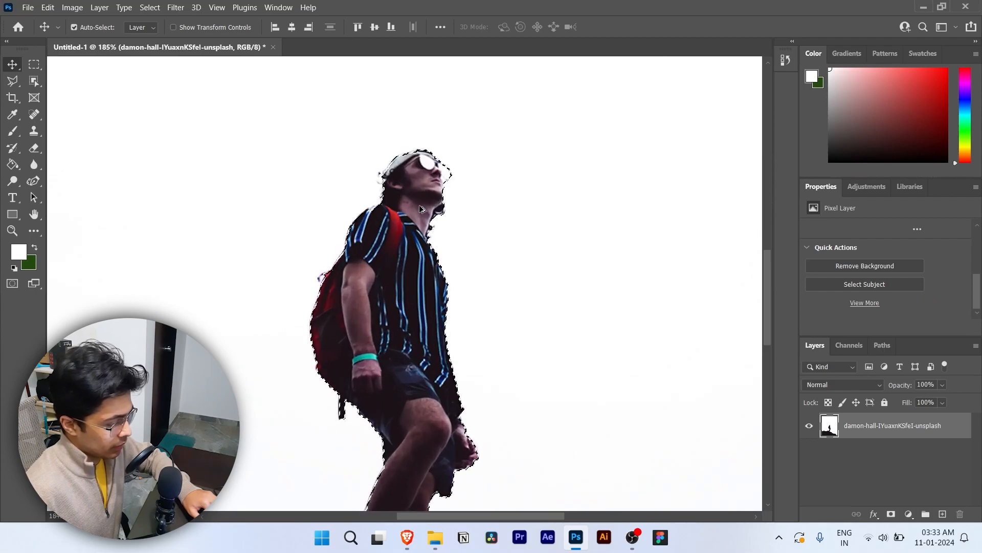
scroll(443, 179, up, 3)
scroll(443, 179, down, 5)
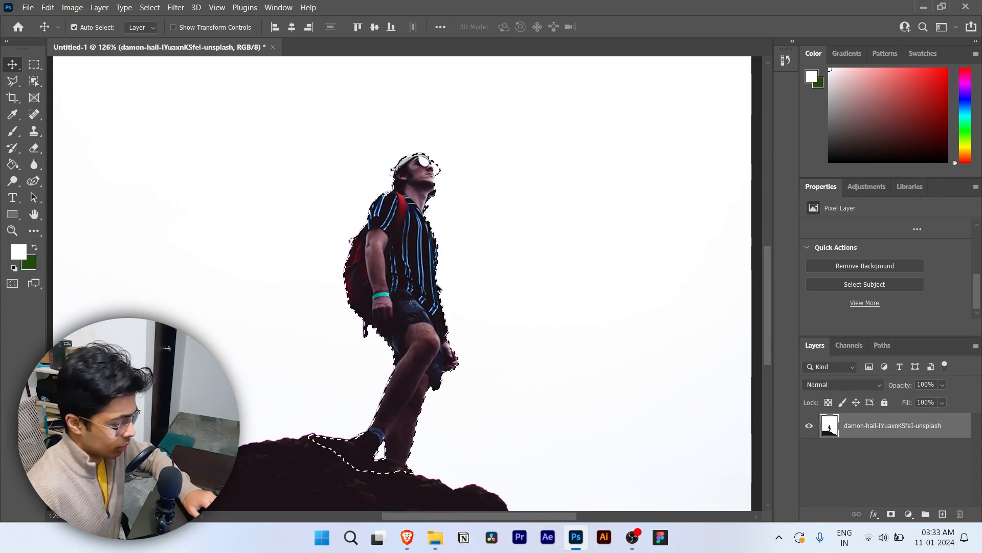
Try moving the selected hiker off the hill and deselecting him, and undo these changes
drag(441, 290, 450, 257)
key(ctrl+d)
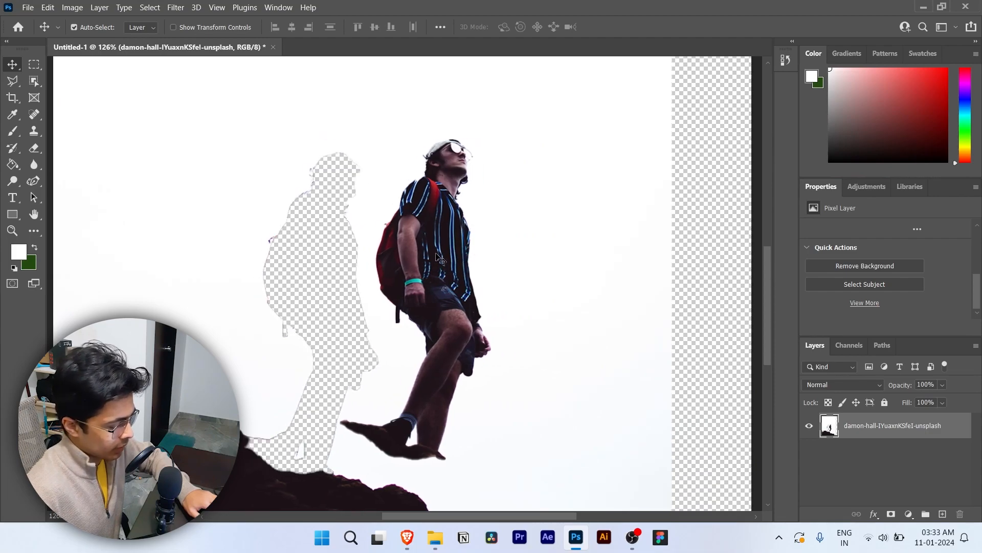
key(ctrl+z)
key(ctrl+z)
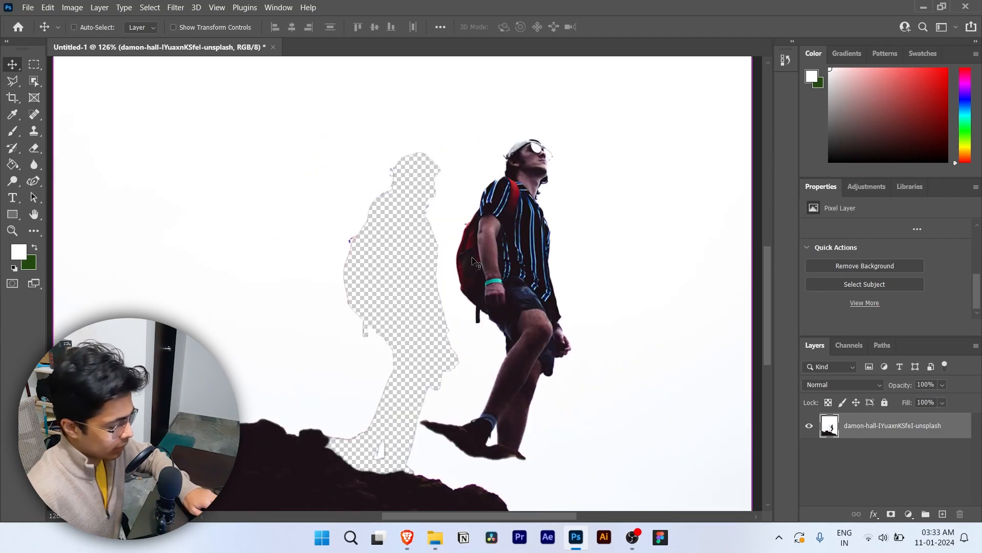
scroll(442, 436, down, 2)
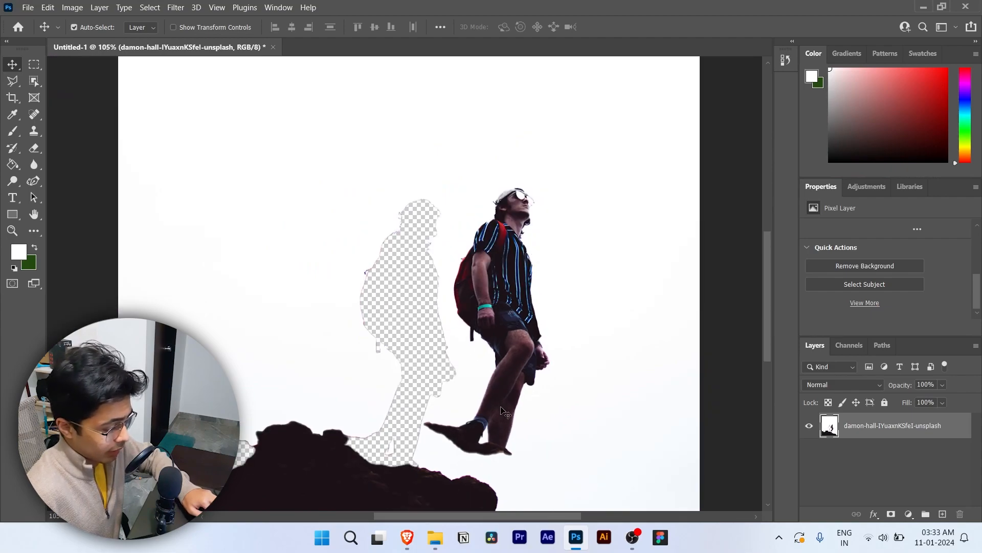
key(ctrl+z)
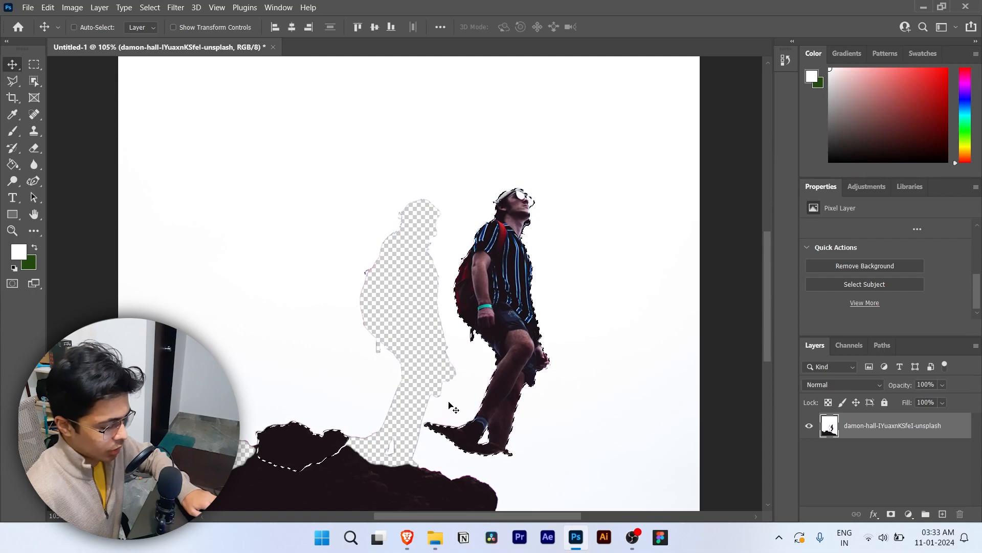
key(ctrl+z)
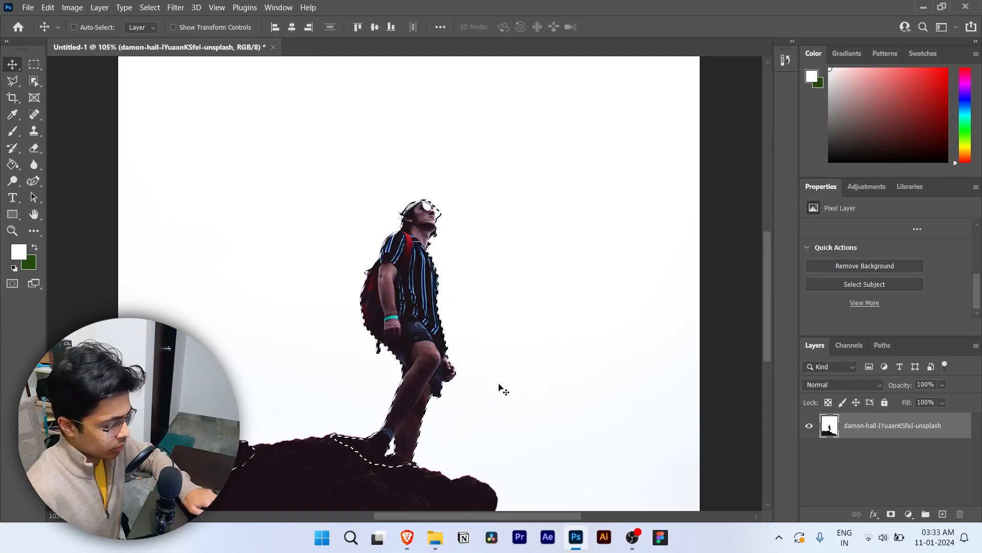
Remove the background of the hiker photo layer with the Remove Background quick action
click(882, 266)
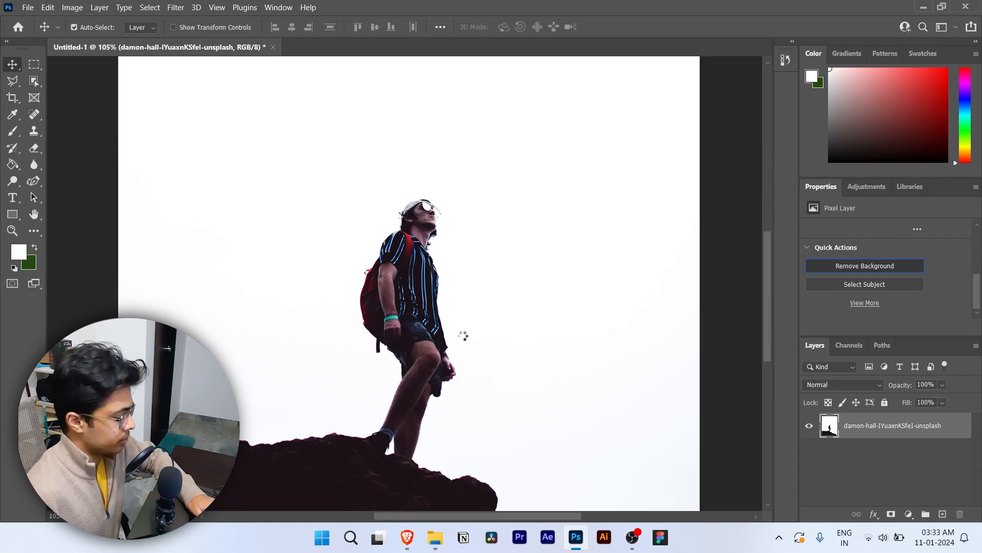
scroll(434, 342, down, 1)
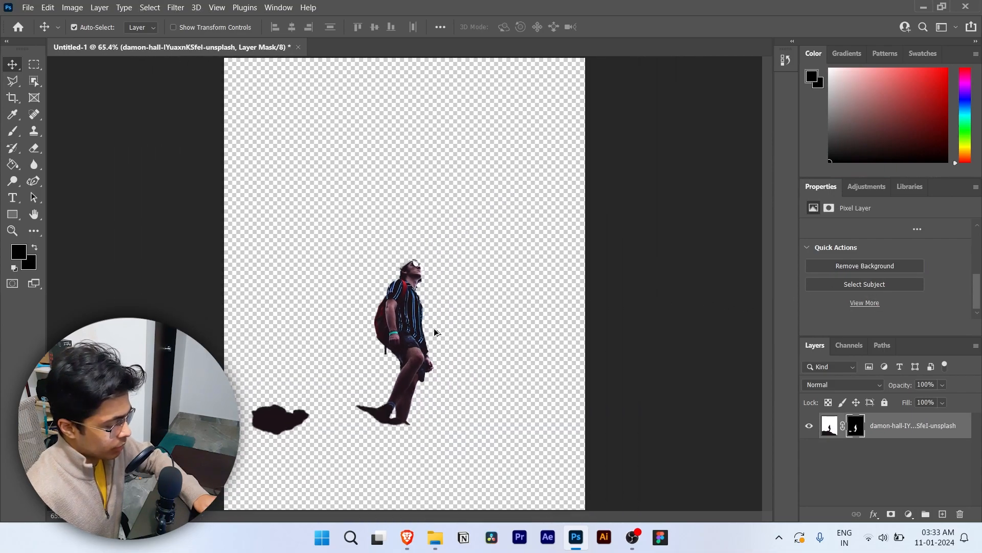
Set up the Brush tool with 1 px size, 100% hardness and white foreground for refining the mask around the man's face
scroll(434, 330, up, 5)
scroll(451, 248, up, 5)
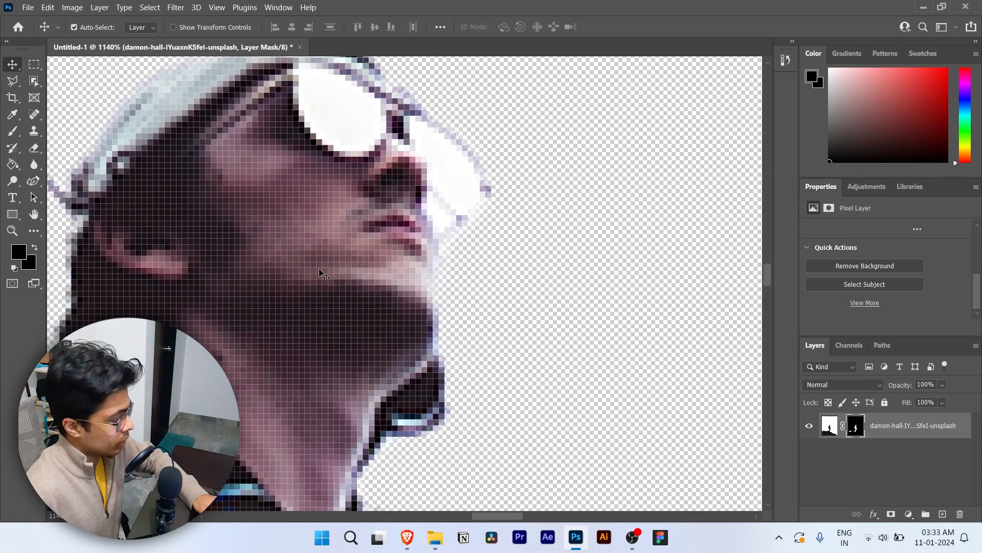
click(13, 131)
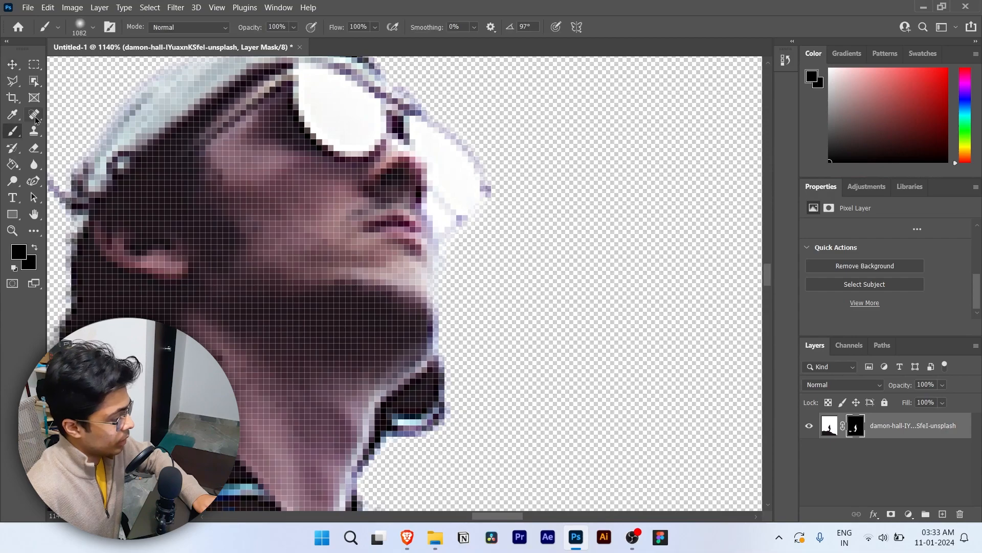
click(94, 29)
click(92, 68)
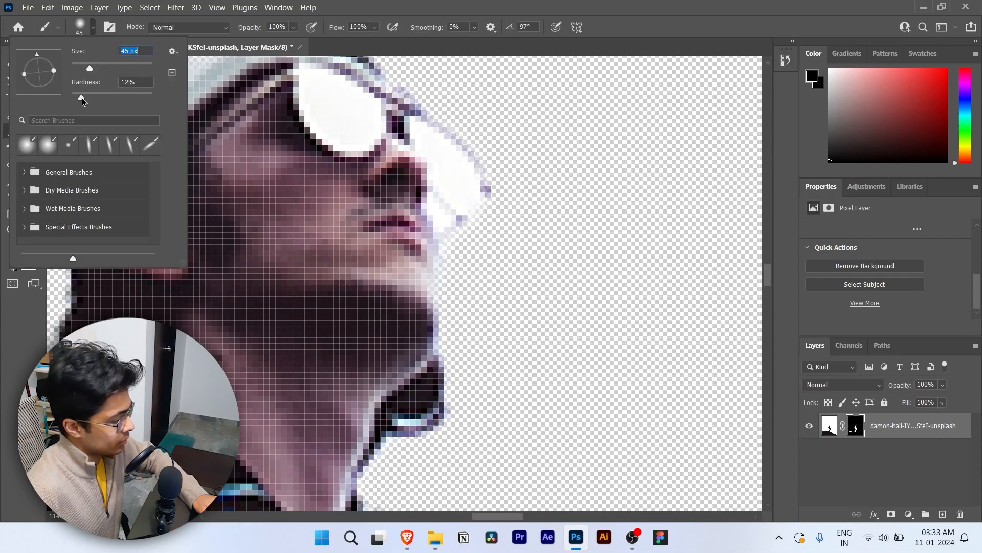
drag(76, 101, 170, 105)
drag(82, 70, 49, 69)
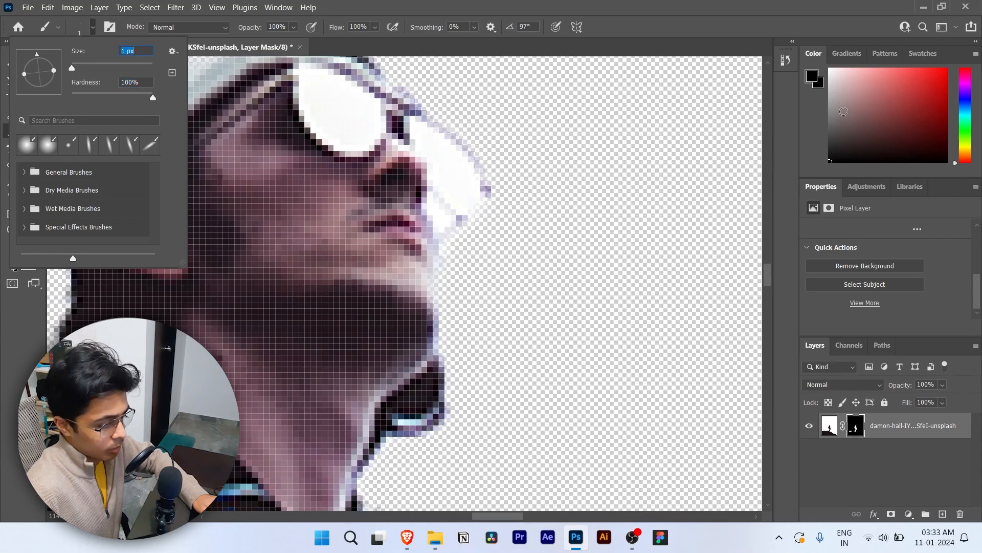
key(Return)
key(x)
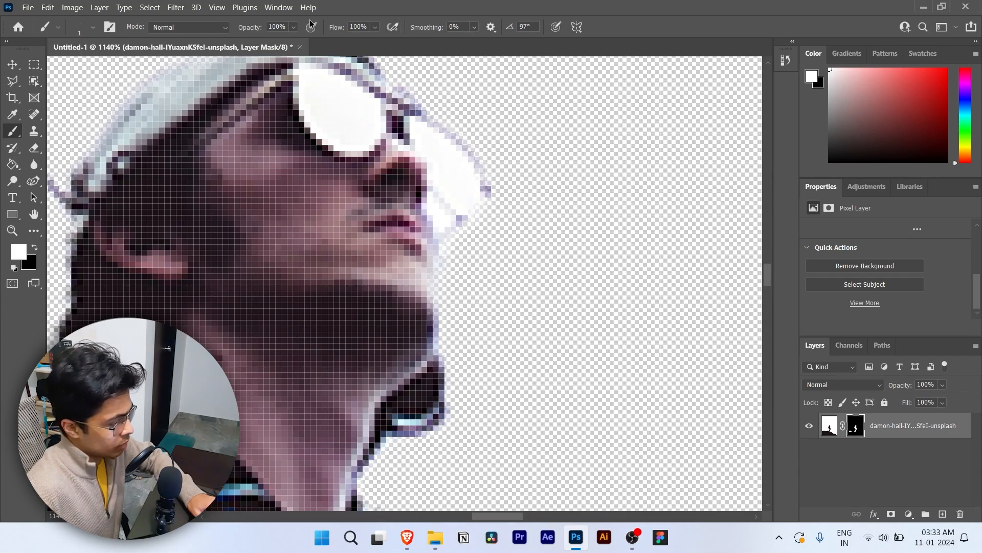
Paint with black on the hiker's layer mask to hide the leftover background beside the man's lips and chin
drag(847, 113, 767, 220)
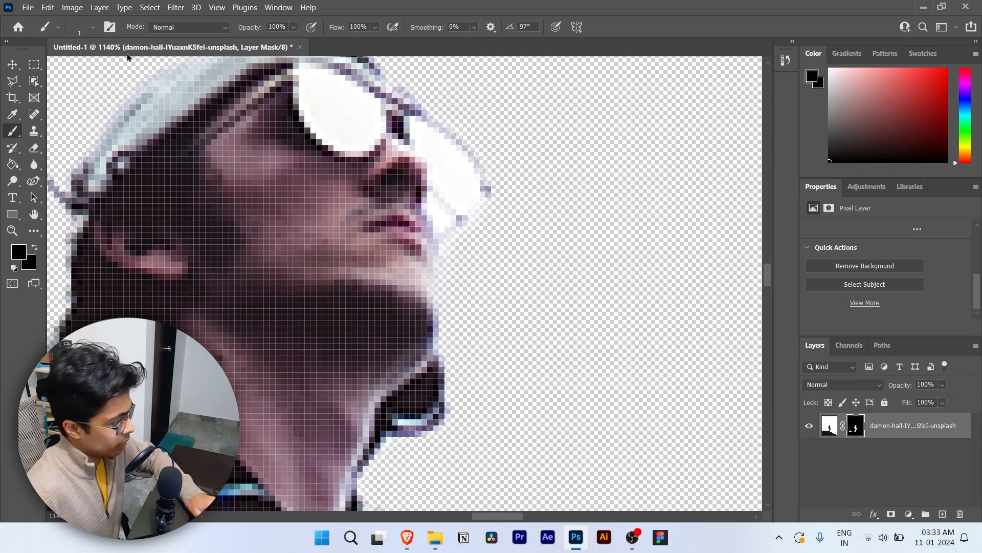
scroll(461, 215, up, 6)
mouse_move(430, 249)
mouse_down()
mouse_move(450, 238)
mouse_move(429, 206)
mouse_move(451, 230)
mouse_move(424, 184)
mouse_move(469, 239)
mouse_move(448, 210)
mouse_move(458, 214)
mouse_move(429, 249)
mouse_move(384, 157)
mouse_move(388, 179)
mouse_move(381, 144)
mouse_move(387, 180)
mouse_up()
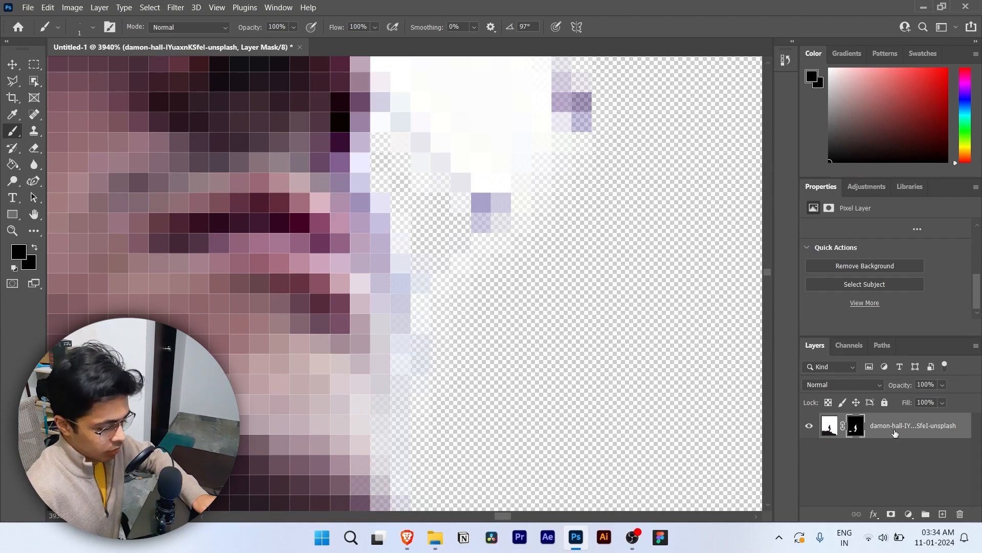
scroll(591, 334, down, 15)
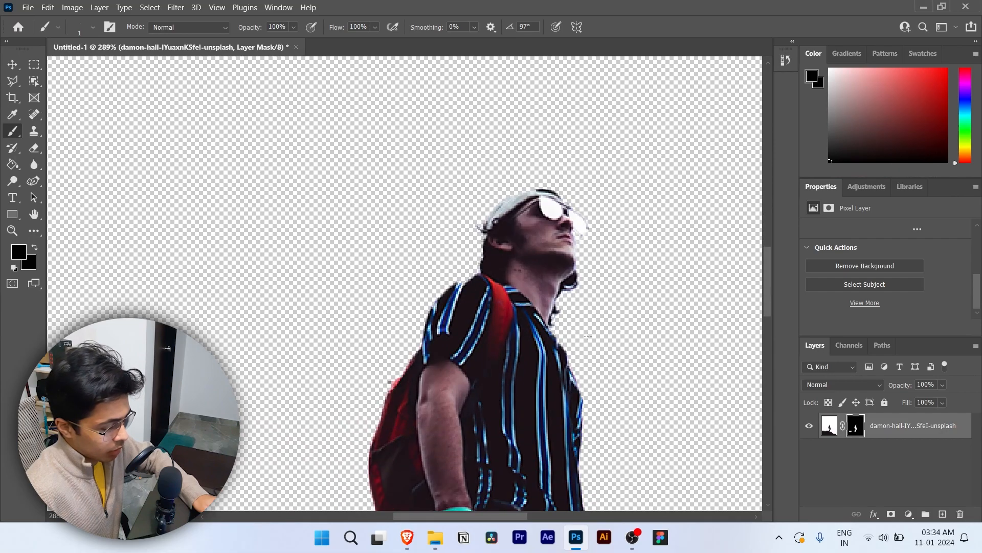
scroll(588, 336, down, 6)
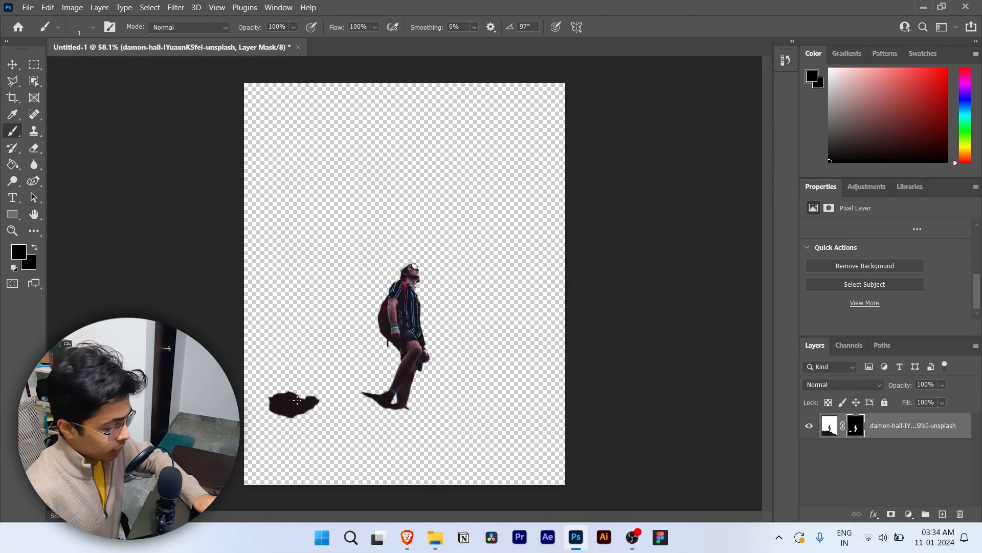
Restore the rocky hill under the man by painting white on the layer mask with an 86 px hard brush
scroll(298, 434, up, 4)
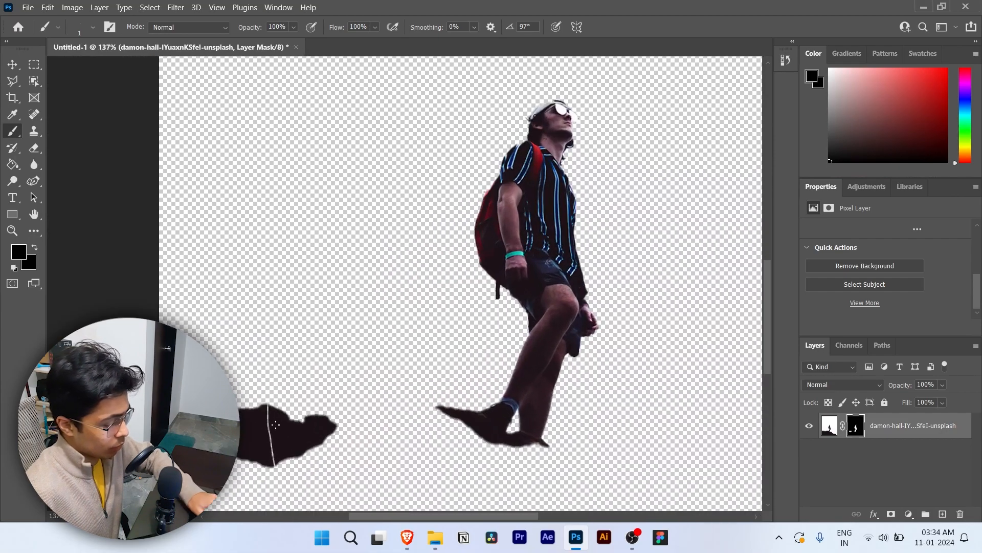
scroll(282, 429, down, 3)
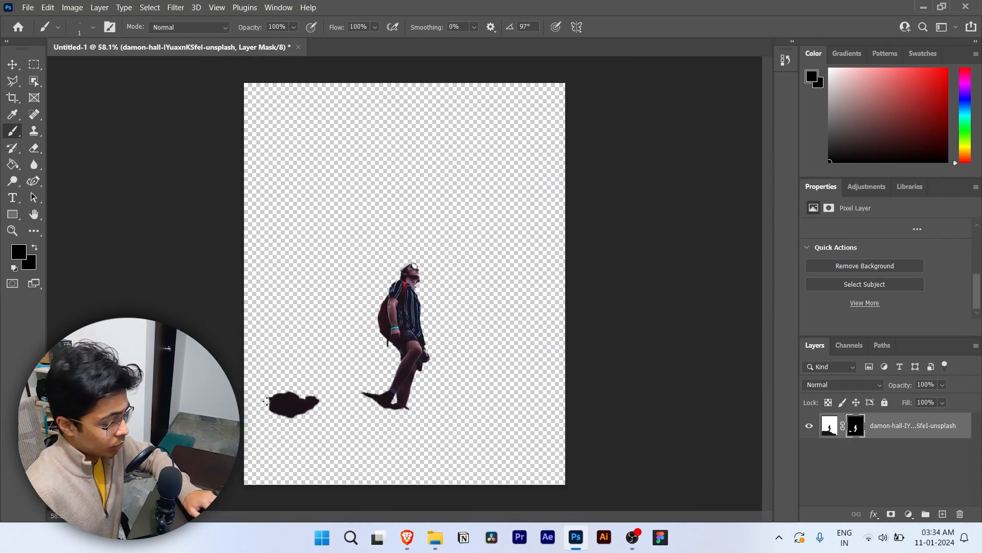
click(93, 27)
drag(73, 68, 88, 69)
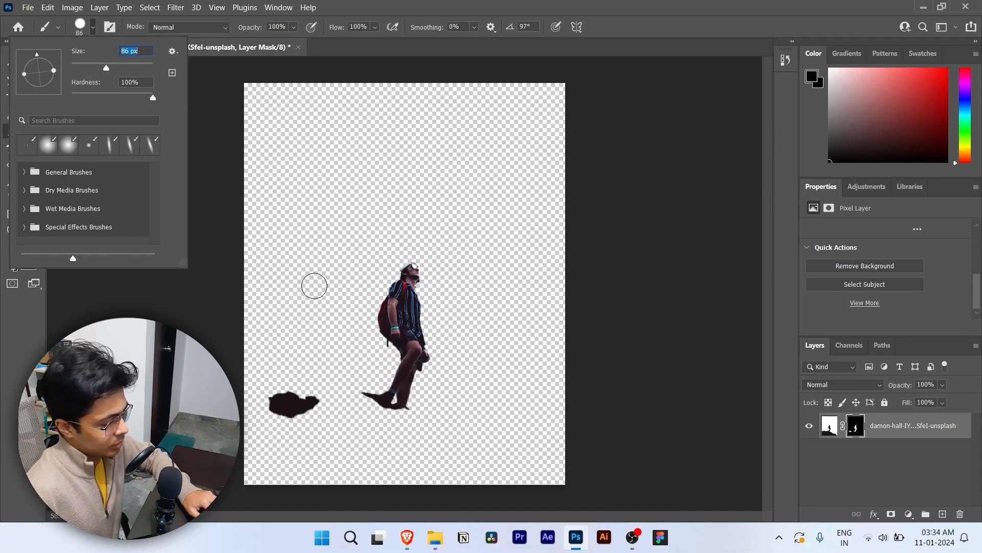
drag(848, 121, 828, 66)
mouse_move(269, 408)
mouse_down()
mouse_move(366, 403)
mouse_move(445, 420)
mouse_move(517, 463)
mouse_move(419, 458)
mouse_move(515, 468)
mouse_move(491, 465)
mouse_move(548, 450)
mouse_move(560, 471)
mouse_move(246, 474)
mouse_up()
mouse_move(376, 479)
mouse_down()
mouse_move(408, 454)
mouse_move(396, 435)
mouse_move(287, 428)
mouse_move(245, 446)
mouse_move(397, 455)
mouse_up()
scroll(318, 405, up, 1)
scroll(322, 399, up, 20)
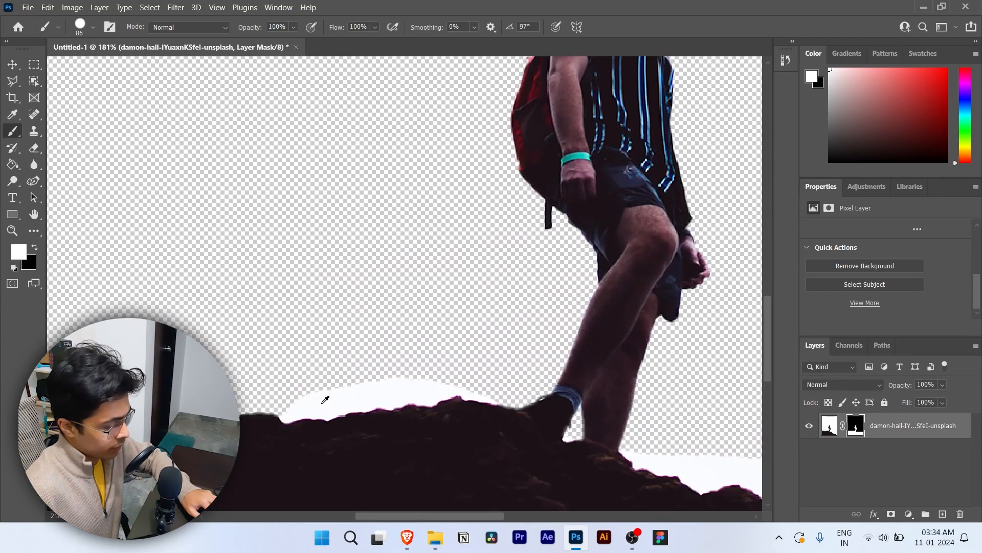
scroll(233, 414, down, 12)
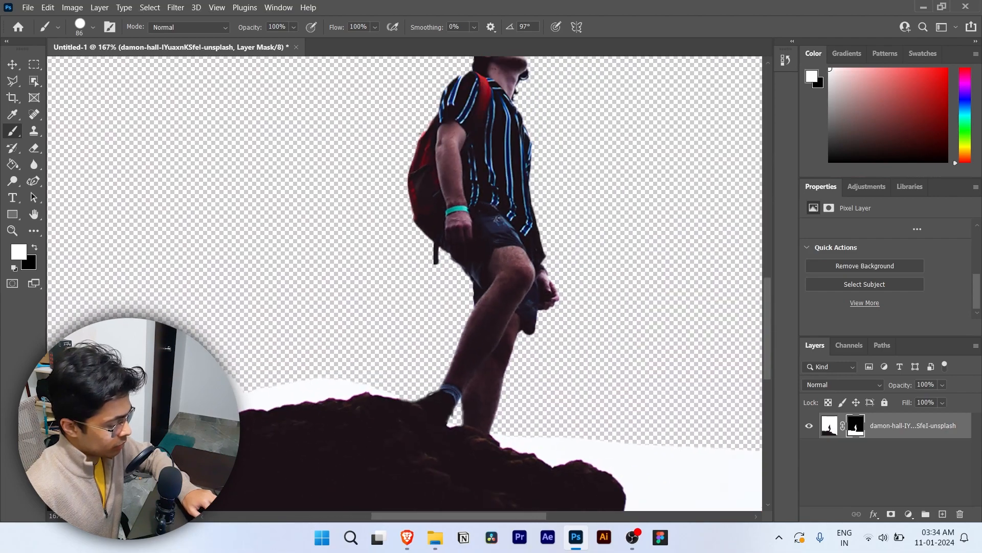
drag(251, 437, 329, 439)
scroll(397, 441, down, 5)
scroll(534, 445, down, 3)
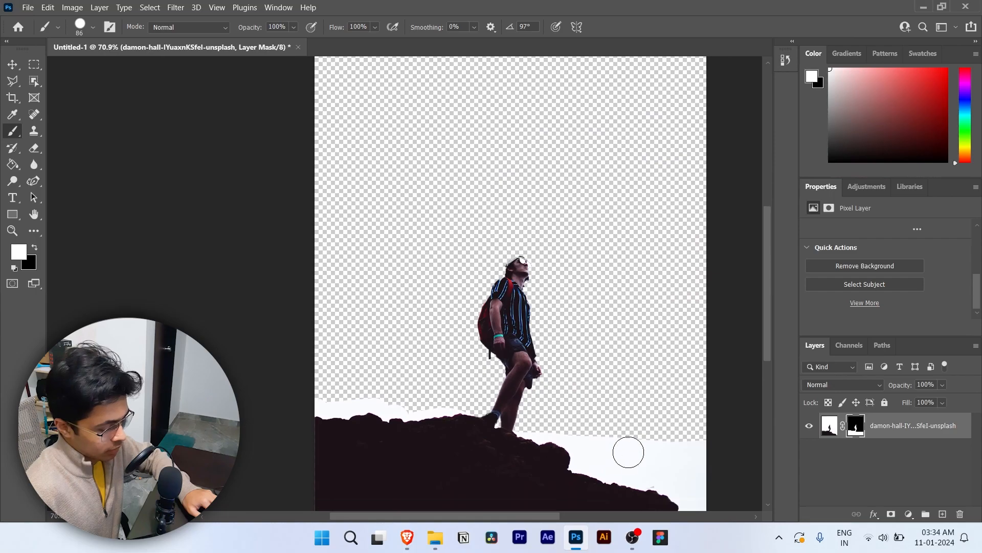
Trace the far-left stretch of white sky above the ridge with the Magnetic Lasso, fill it black on the mask, and deselect
scroll(657, 412, up, 6)
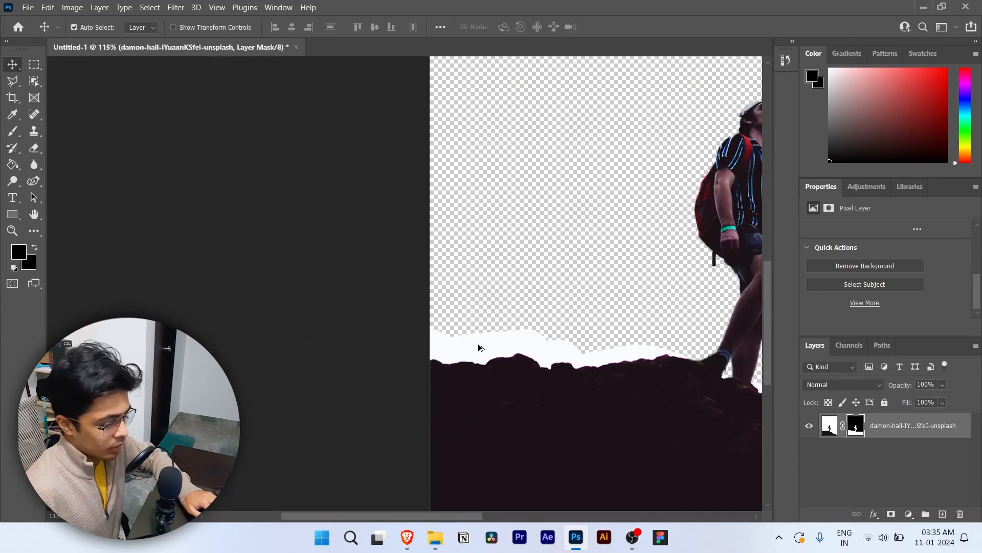
scroll(480, 348, down, 6)
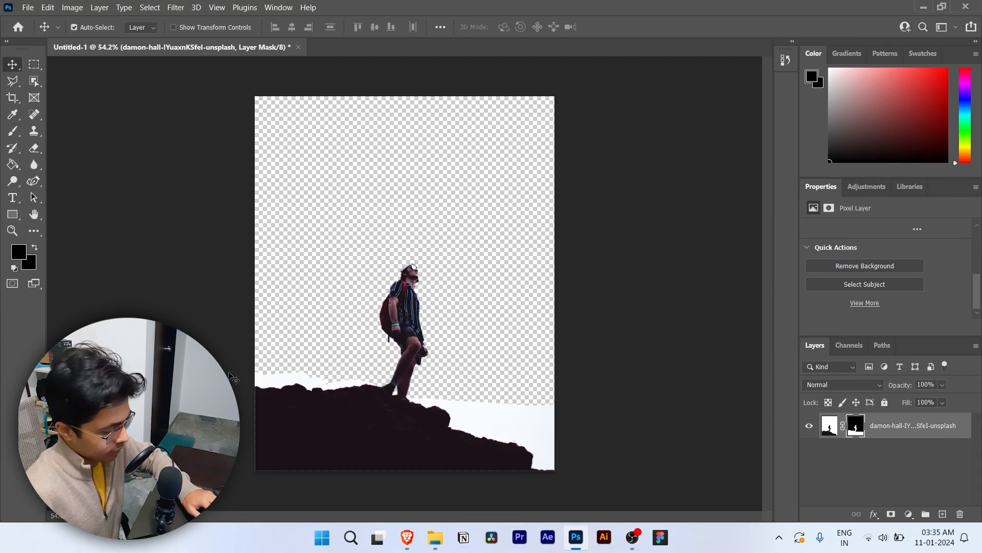
scroll(475, 423, up, 5)
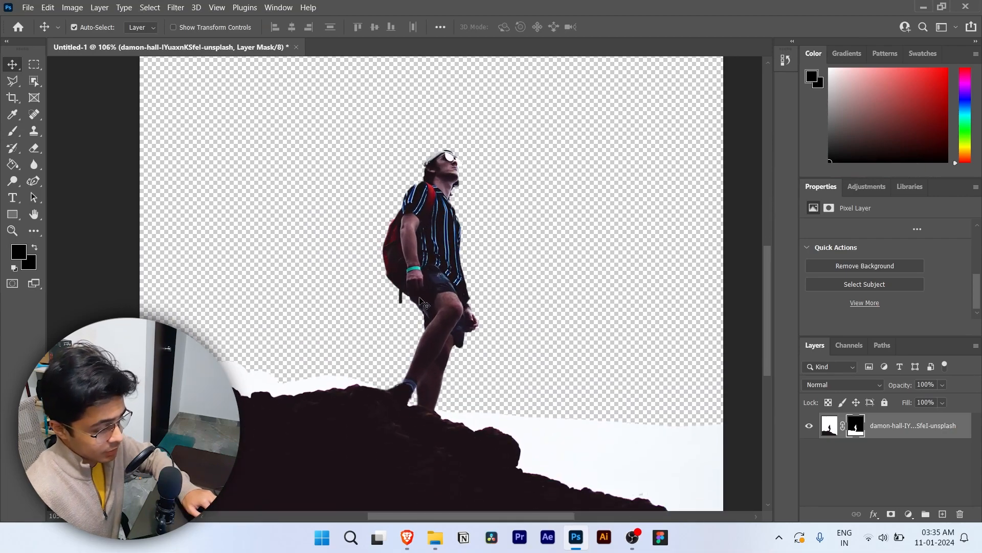
scroll(184, 367, up, 5)
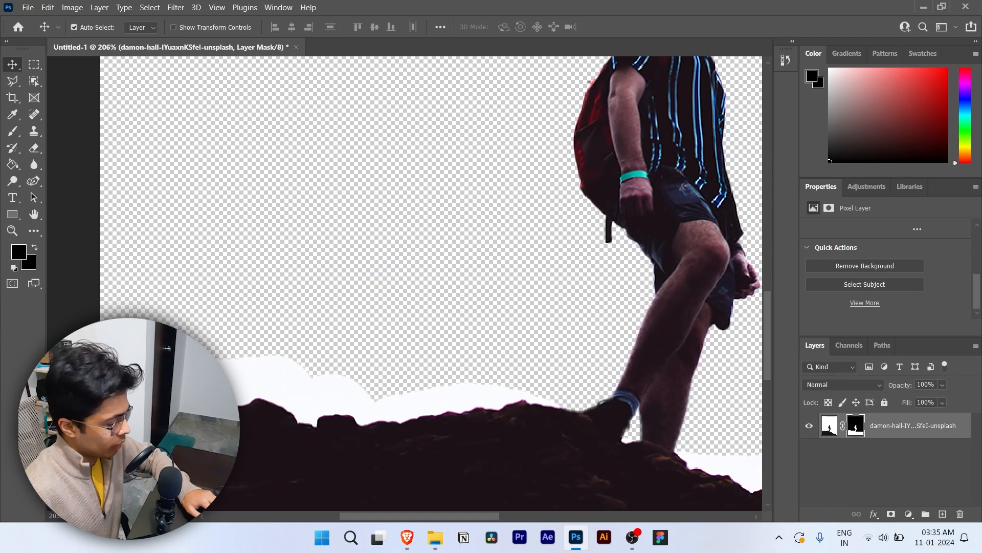
scroll(399, 396, down, 2)
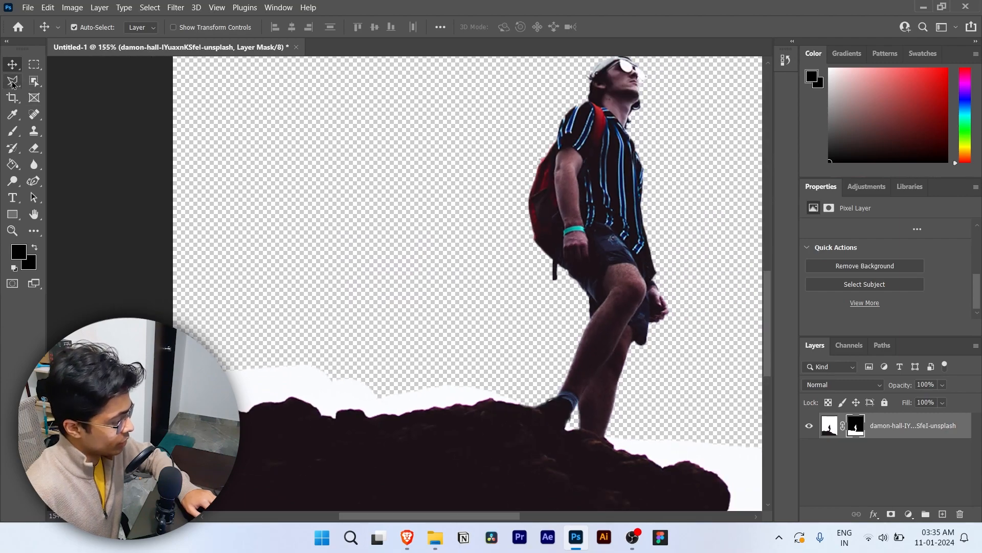
click(13, 84)
click(58, 106)
scroll(194, 284, down, 3)
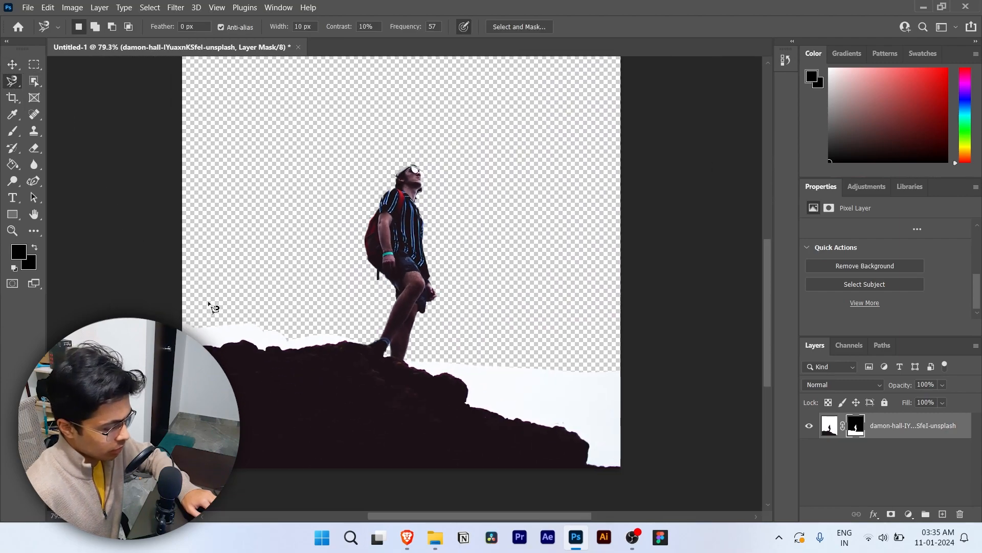
scroll(205, 307, up, 4)
scroll(209, 330, down, 2)
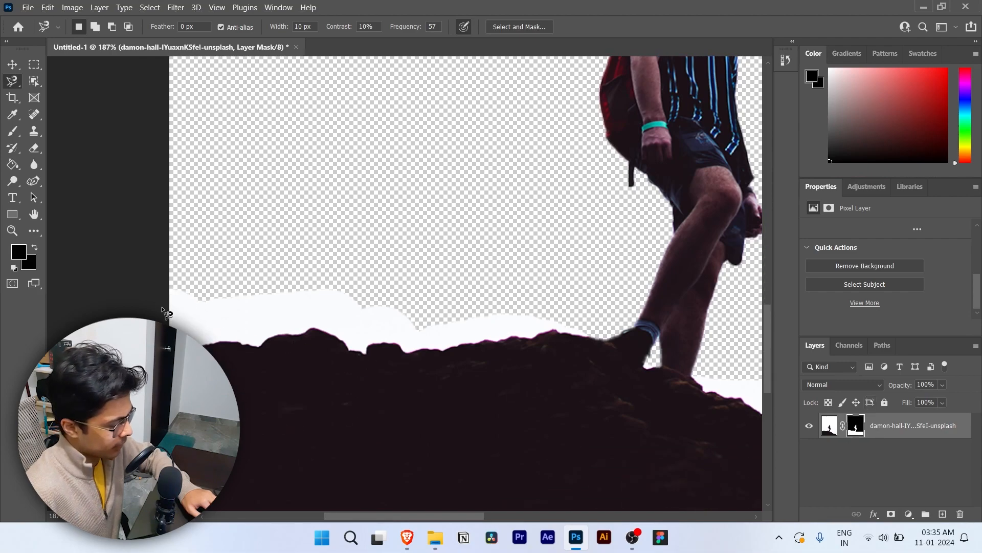
scroll(167, 312, up, 4)
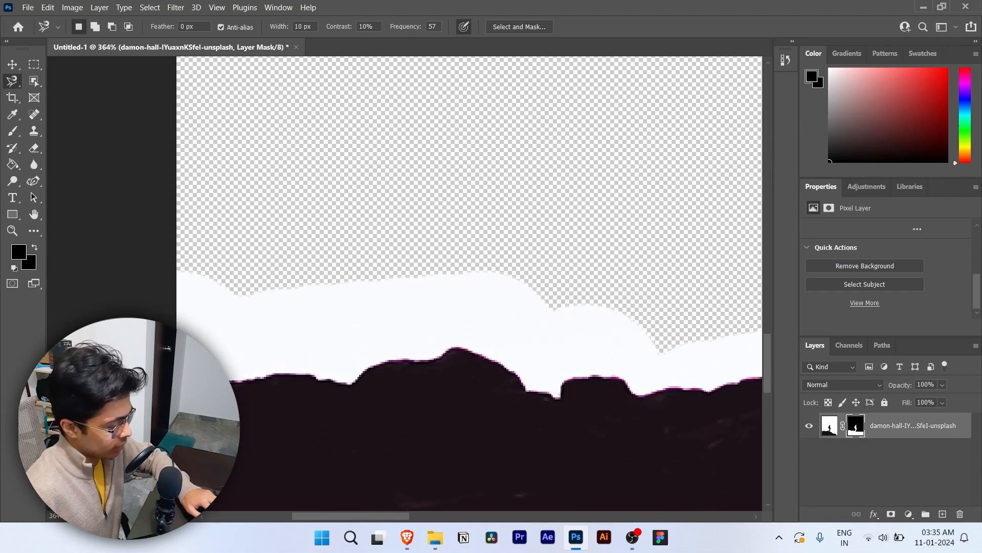
click(233, 381)
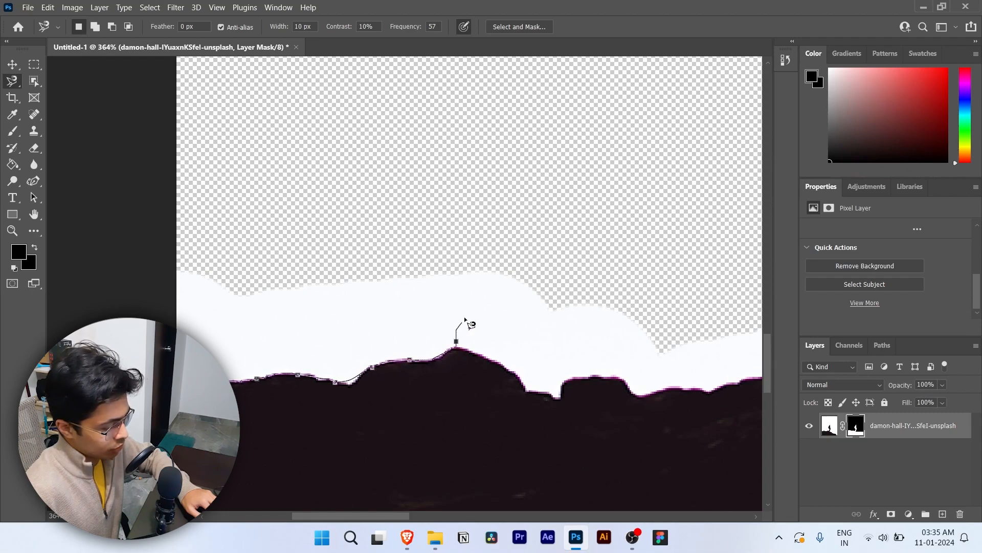
double_click(162, 213)
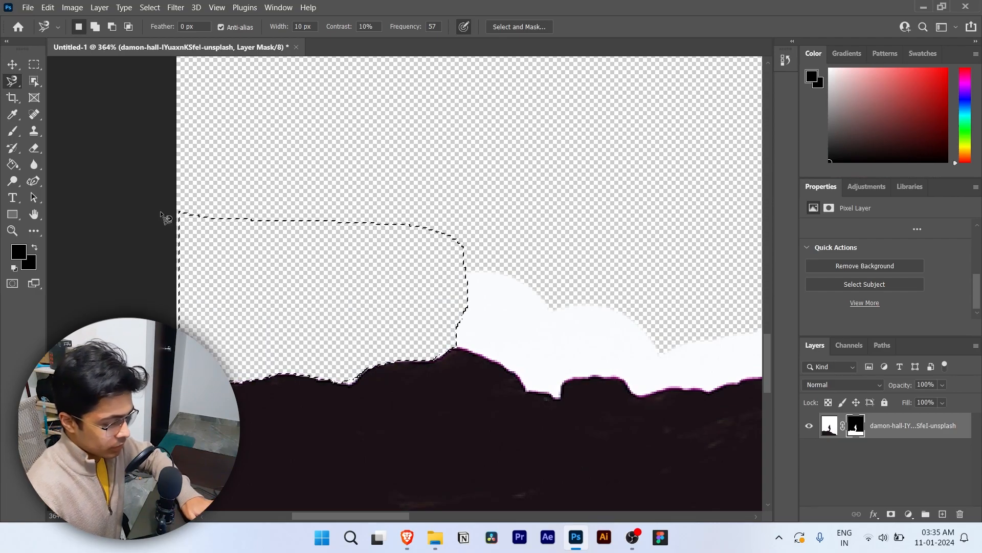
click(268, 256)
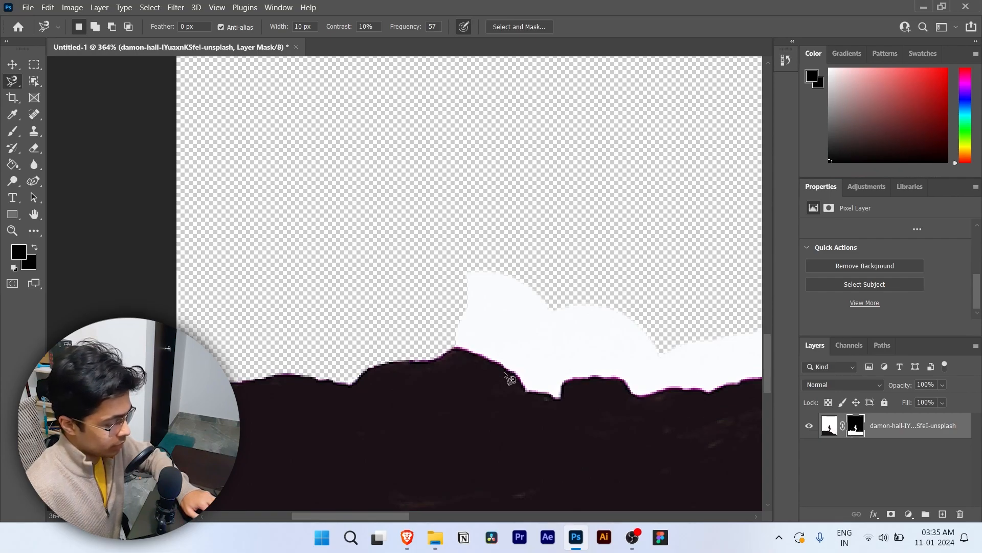
Try lassoing a piece of the hill's left end and hiding it on the mask, and undo these changes
scroll(509, 378, down, 2)
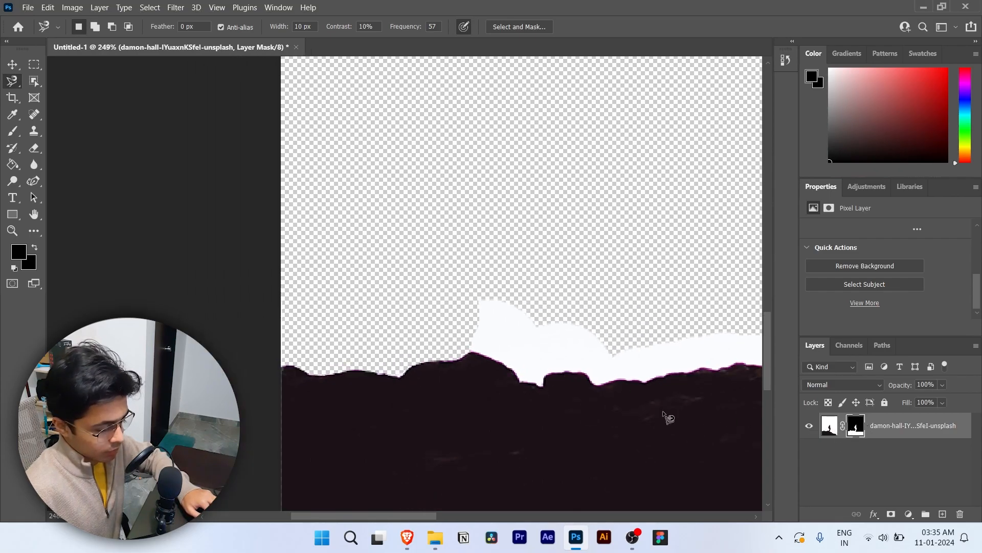
click(360, 282)
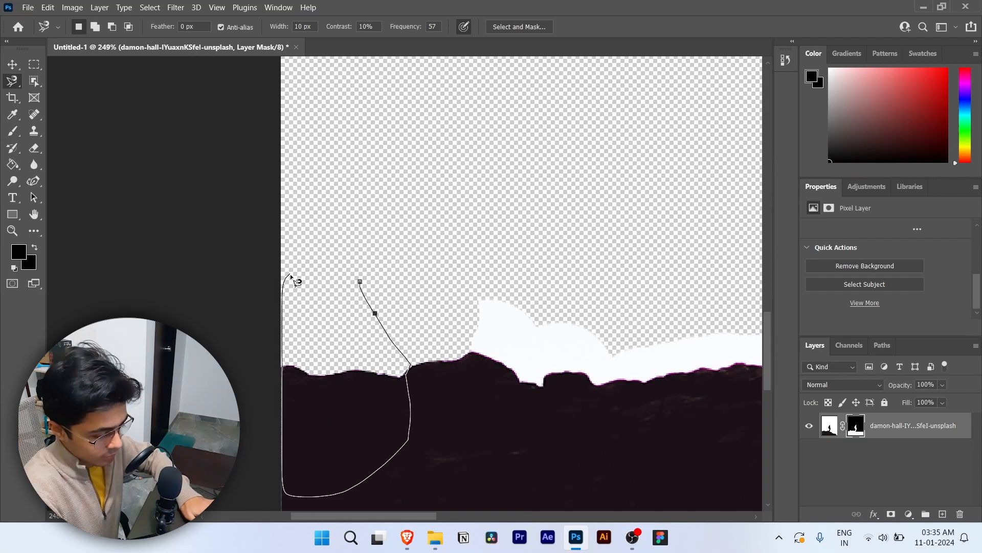
double_click(340, 274)
key(Delete)
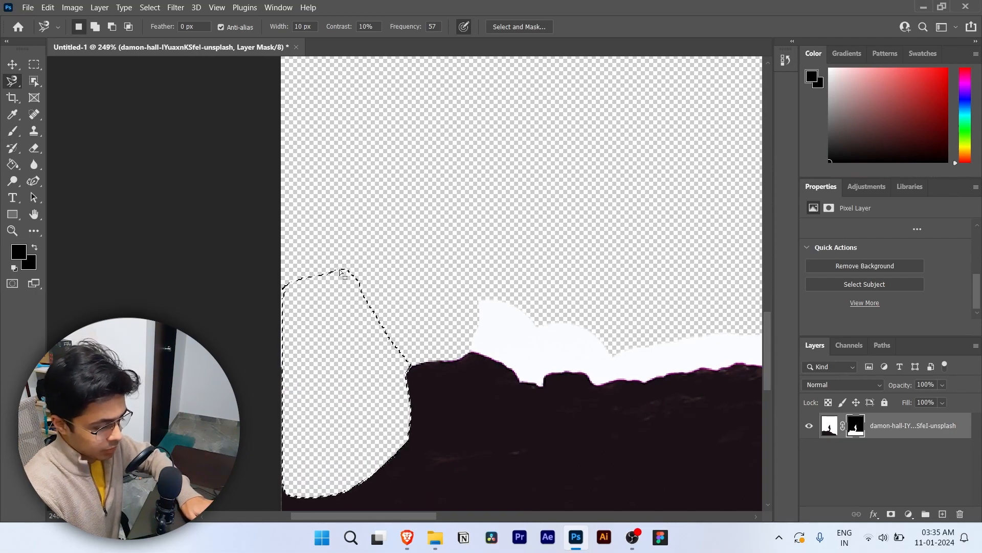
key(ctrl+d)
ctrl+click(340, 271)
key(ctrl+z)
key(ctrl+z)
key(ctrl+d)
Reselect the hiker layer's mask, lasso the next stretch of white sky along the ridge, fill it black, and deselect
scroll(469, 377, up, 5)
scroll(456, 366, down, 3)
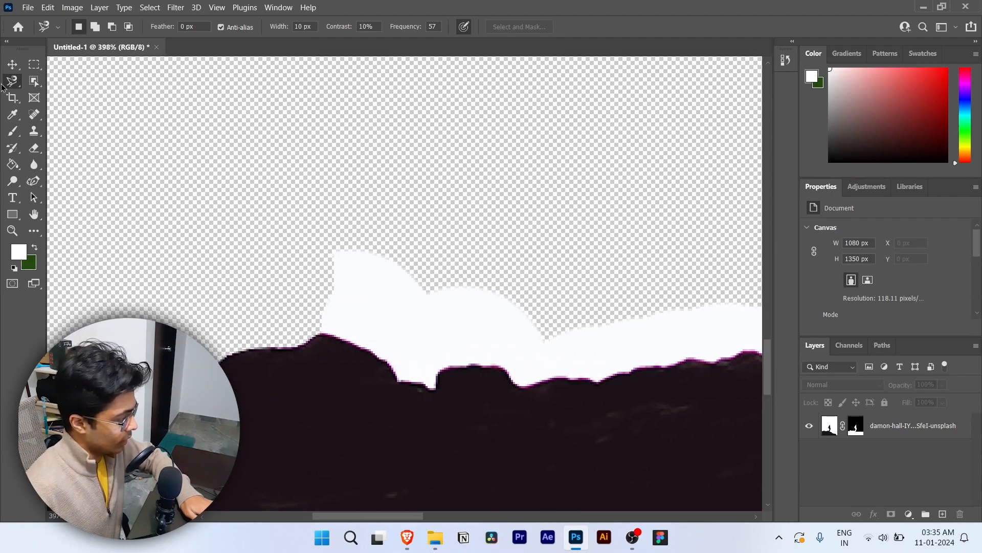
click(883, 426)
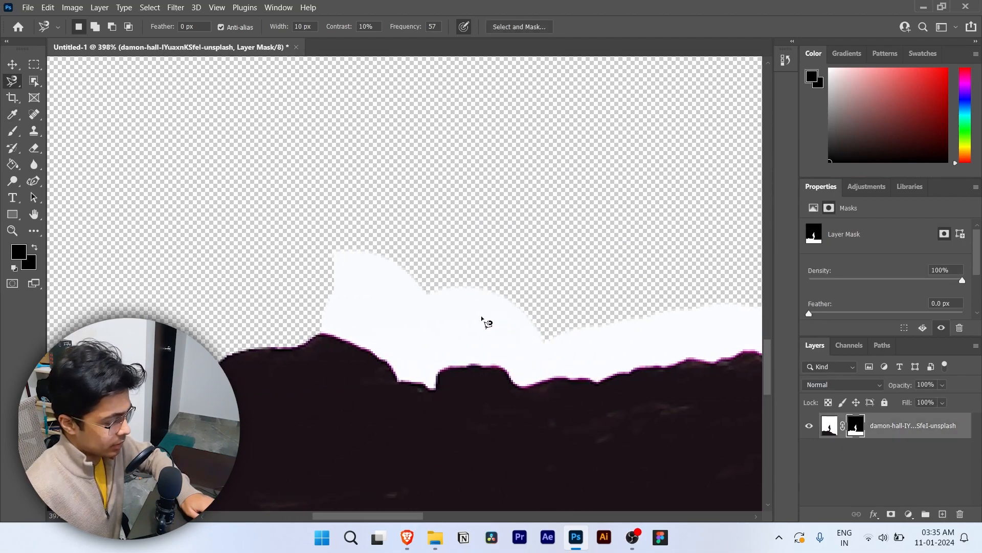
click(310, 332)
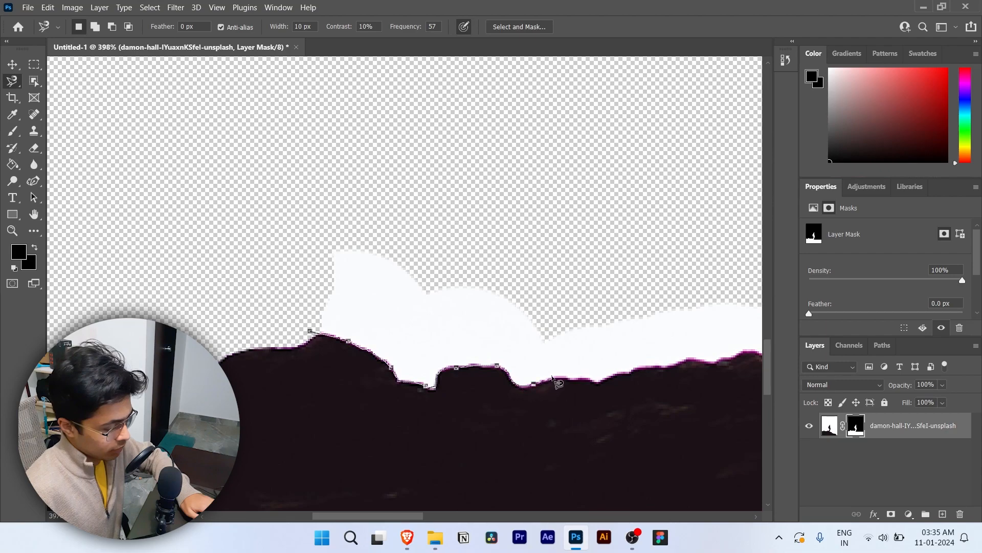
click(235, 216)
key(alt+BackSpace)
key(ctrl+d)
Lasso the remaining white sky above the ridge just behind the man's back foot, fill it black on the mask, and deselect
scroll(470, 316, down, 3)
scroll(476, 320, down, 2)
scroll(492, 311, up, 2)
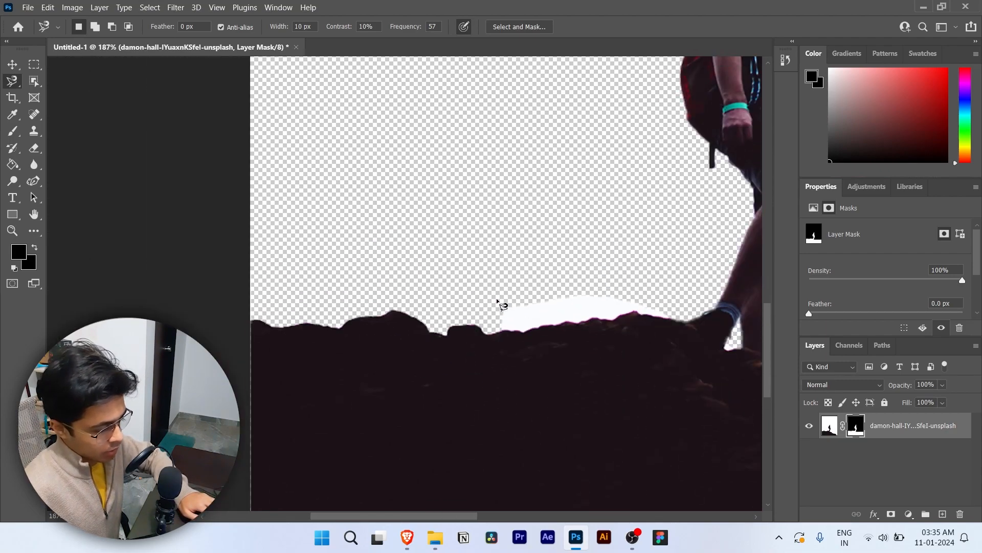
scroll(499, 303, right, 4)
scroll(434, 307, right, 2)
scroll(434, 307, up, 4)
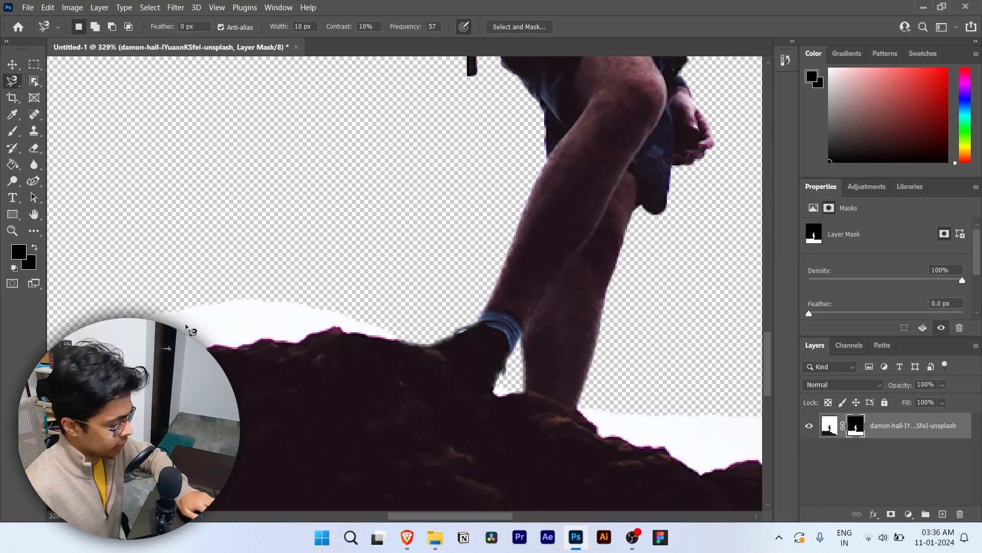
scroll(435, 308, up, 1)
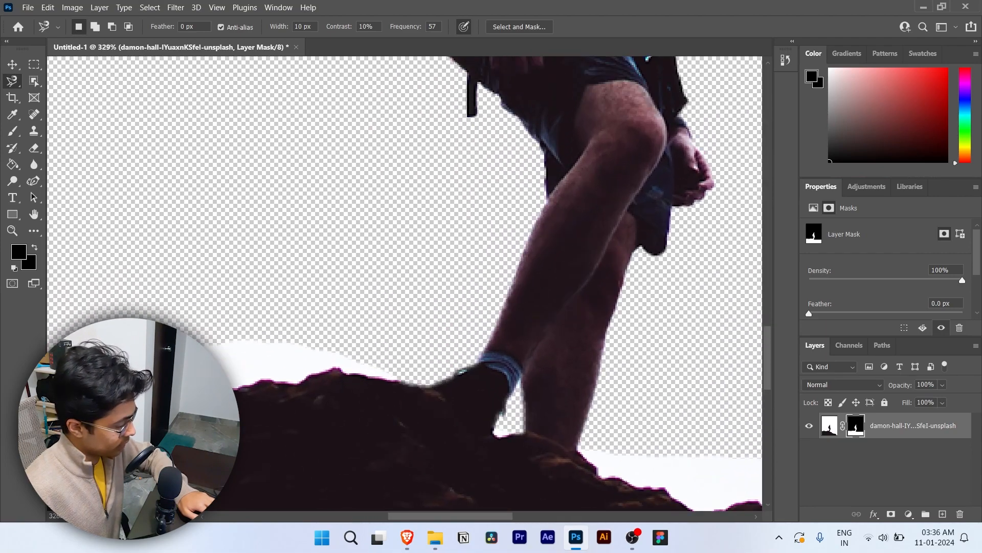
click(241, 389)
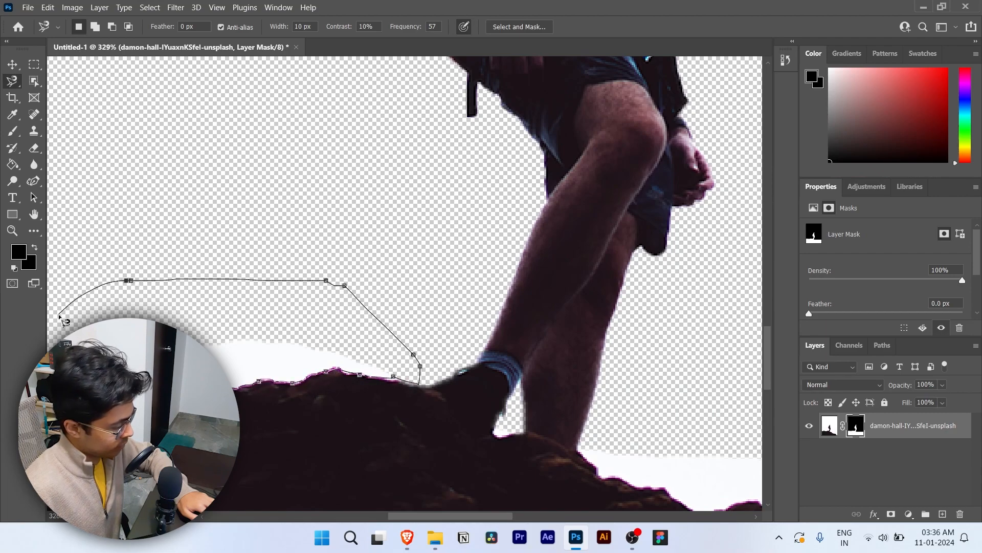
click(59, 316)
key(alt+BackSpace)
key(ctrl+d)
Lasso the small white patch in the gap between the man's feet, fill it black on the mask, and deselect
scroll(226, 348, down, 4)
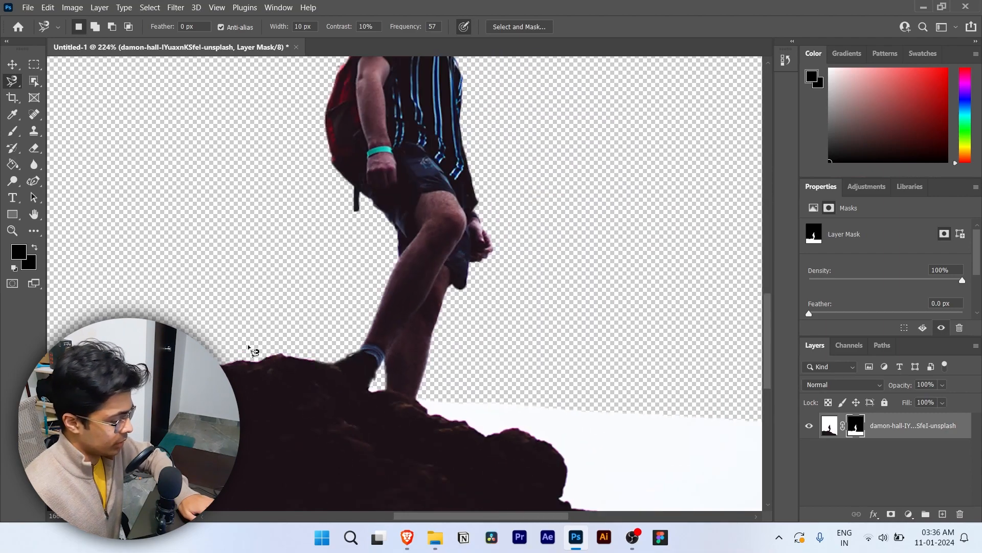
scroll(363, 384, up, 2)
scroll(365, 385, up, 5)
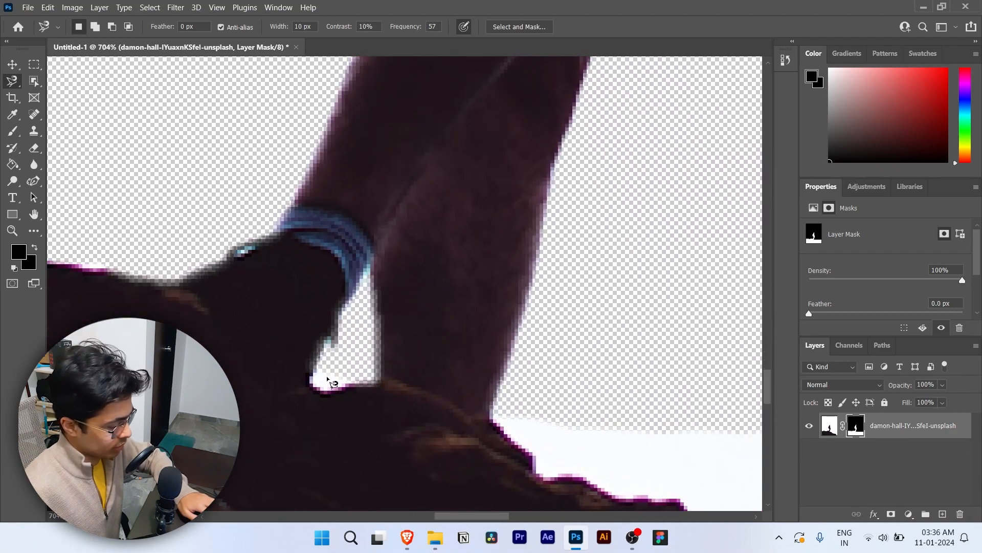
scroll(328, 380, up, 3)
click(305, 345)
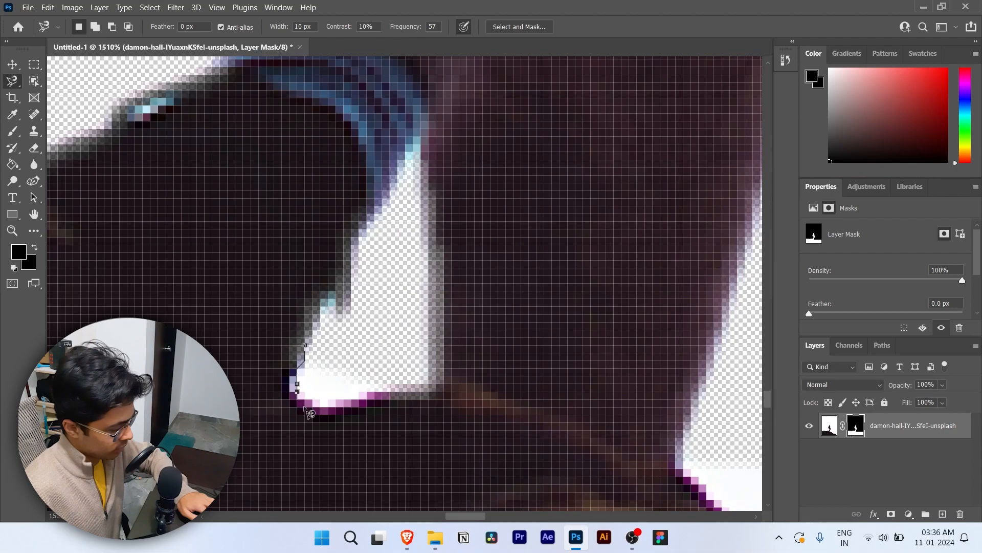
click(306, 345)
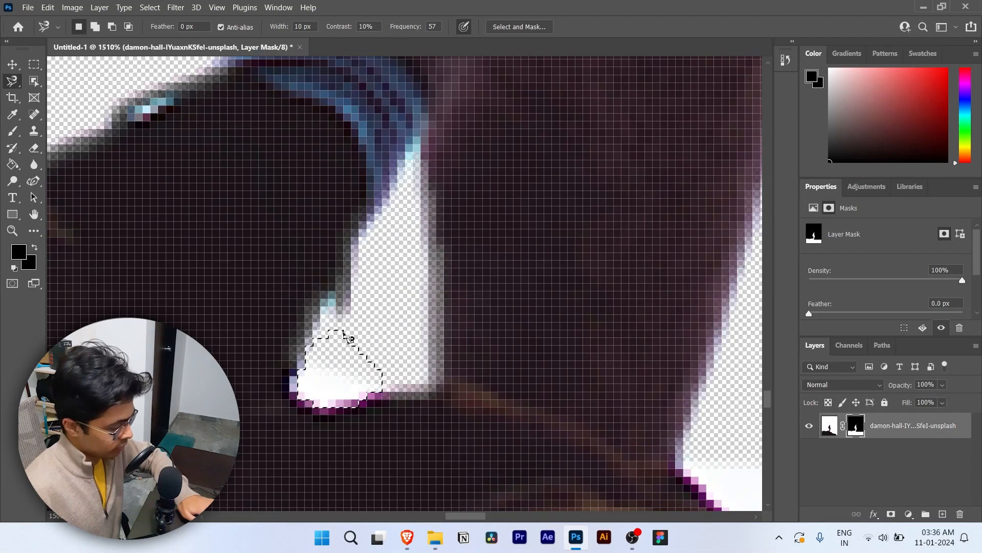
scroll(350, 340, down, 10)
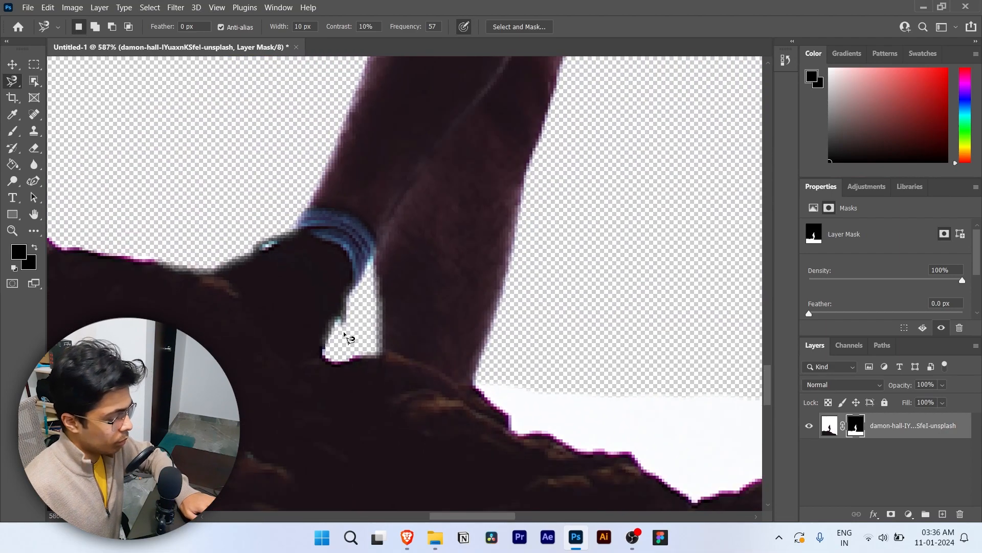
Lasso the white sky from the man's front foot along the ridge to the large boulder, fill it black on the mask, and deselect
scroll(435, 338, down, 1)
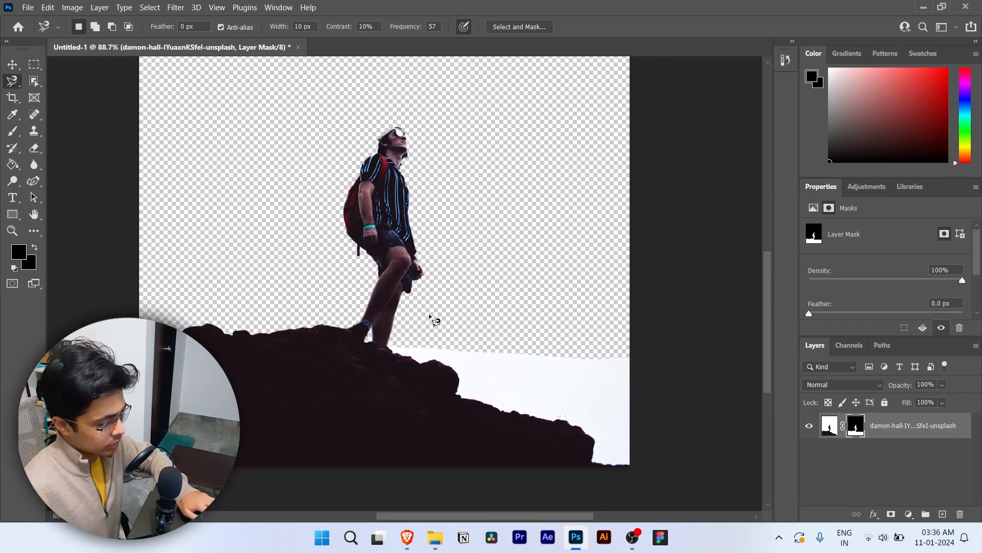
scroll(430, 328, up, 3)
scroll(420, 330, up, 3)
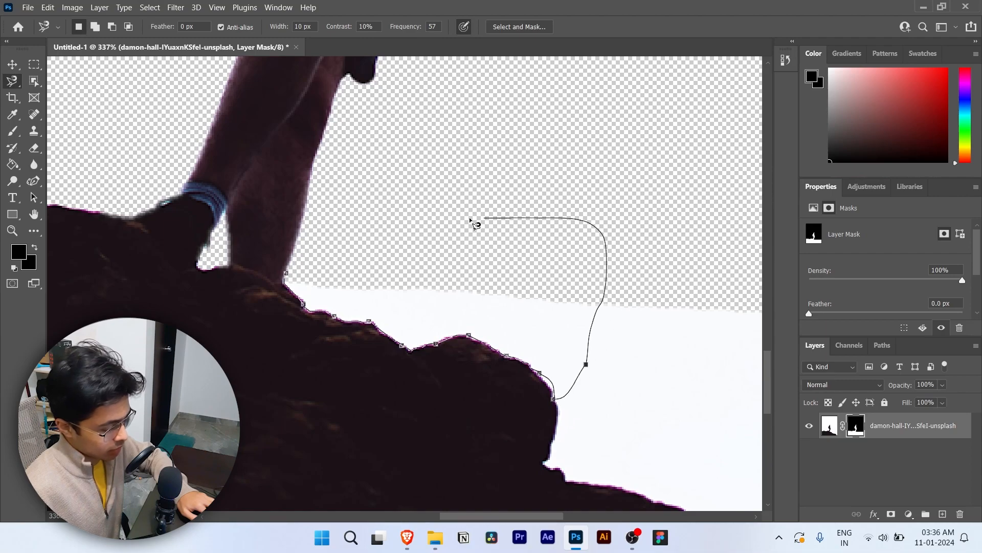
double_click(386, 223)
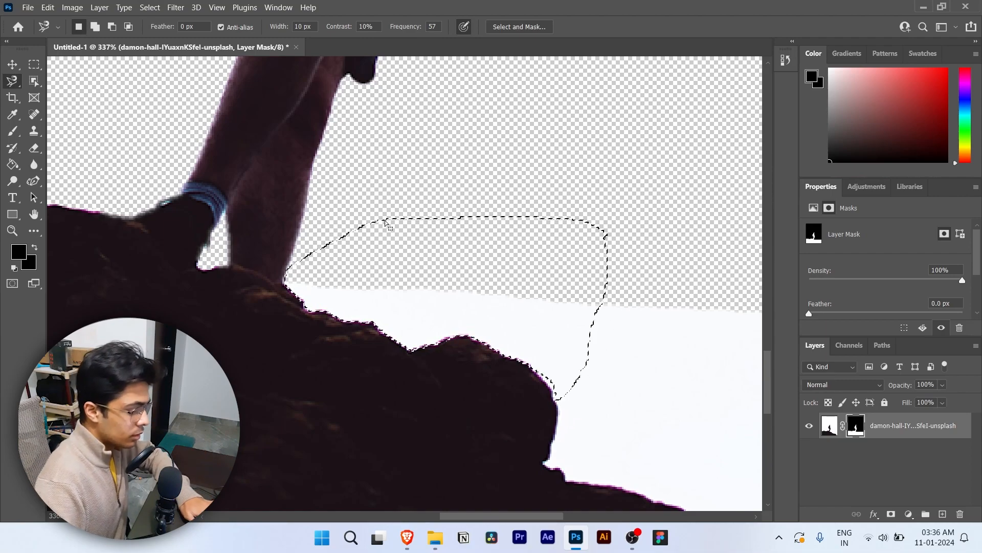
key(alt+BackSpace)
key(ctrl+d)
Lasso the remaining white sky from the boulder down the slope to the canvas's right edge, fill it black on the mask, and deselect
scroll(620, 439, down, 3)
scroll(579, 409, up, 5)
scroll(585, 371, down, 4)
click(256, 230)
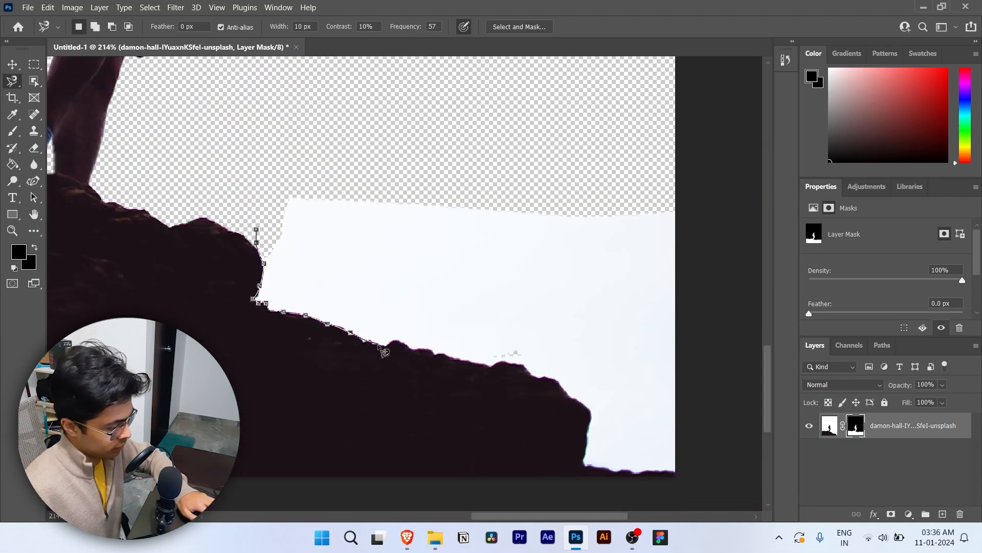
double_click(201, 164)
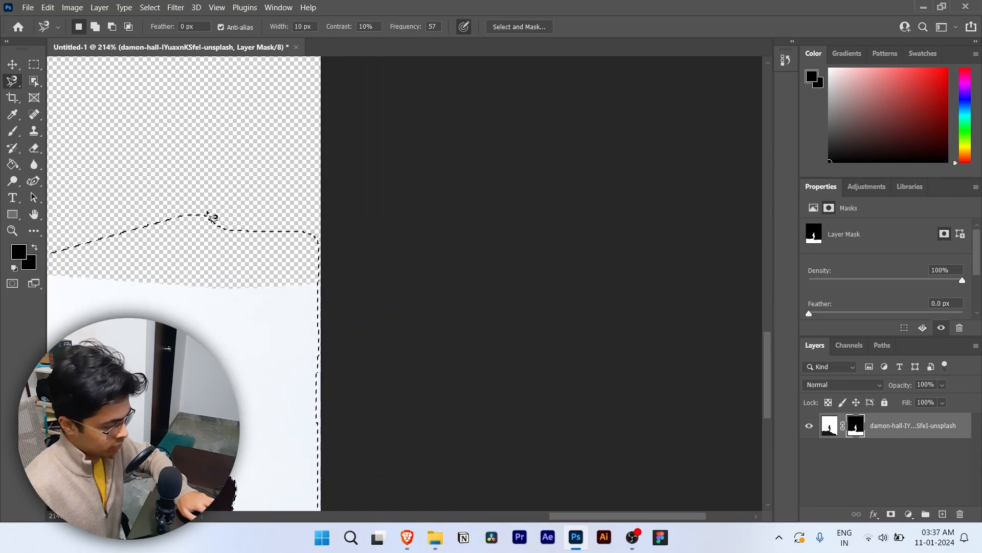
key(alt+BackSpace)
key(ctrl+d)
double_click(169, 212)
key(alt+BackSpace)
key(ctrl+d)
scroll(486, 422, up, 2)
scroll(488, 421, down, 1)
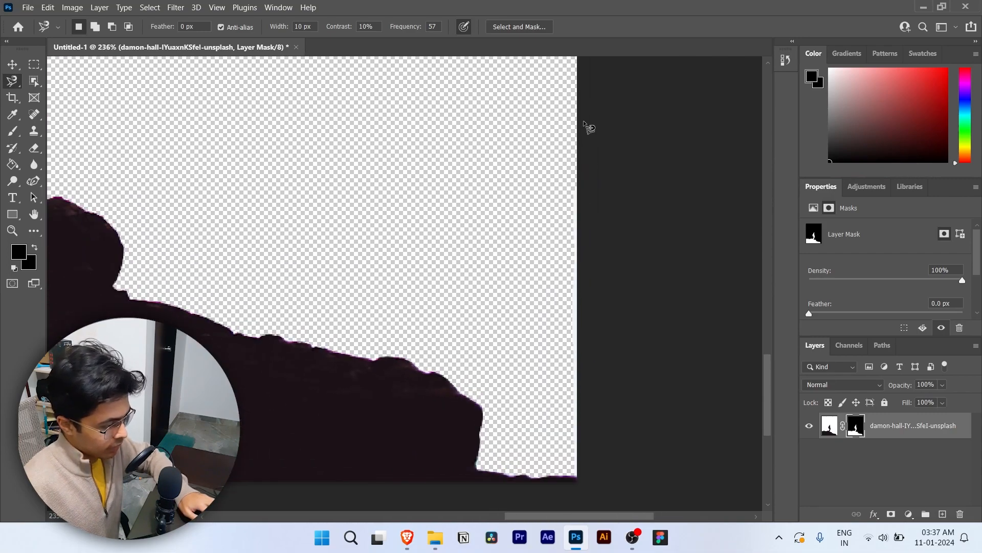
Outline the strip along the canvas's right edge with the Polygonal Lasso, hide it on the mask, and clear the selection
right_click(12, 80)
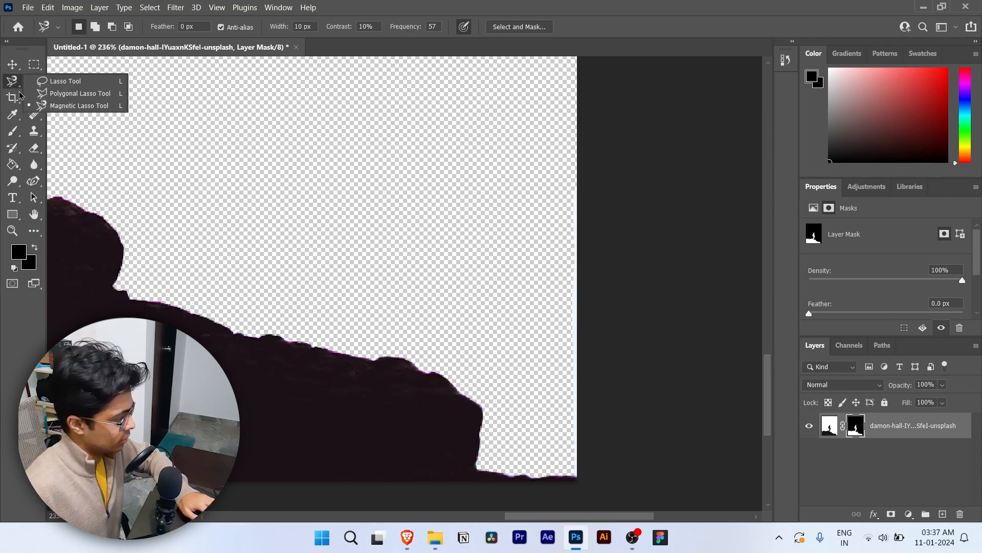
click(56, 93)
click(531, 153)
click(555, 462)
click(606, 489)
click(654, 138)
double_click(548, 106)
ctrl+click(548, 107)
key(ctrl+d)
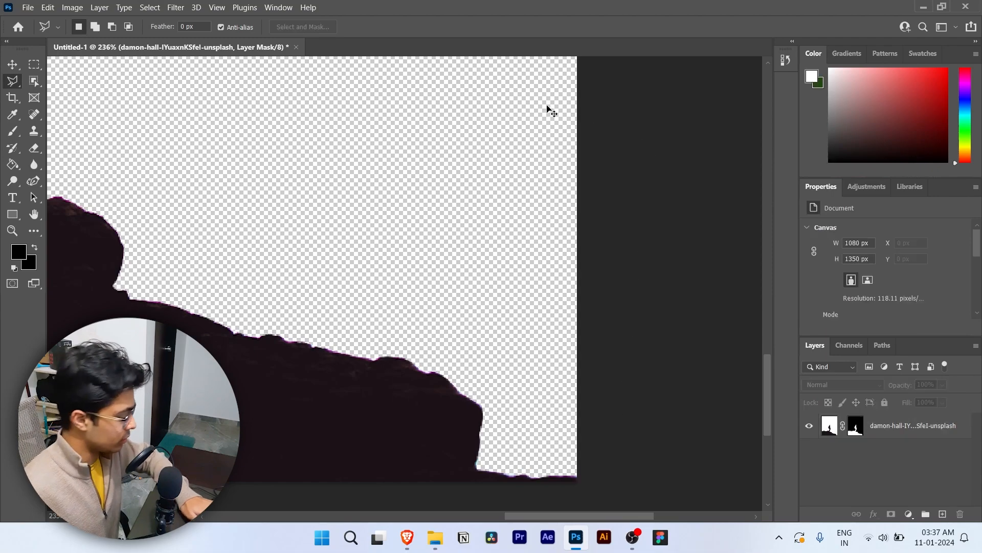
Review the whole cutout with the Move tool active, select the hiker layer, and toggle its visibility off and on
scroll(402, 237, down, 10)
scroll(248, 218, up, 6)
scroll(248, 219, down, 5)
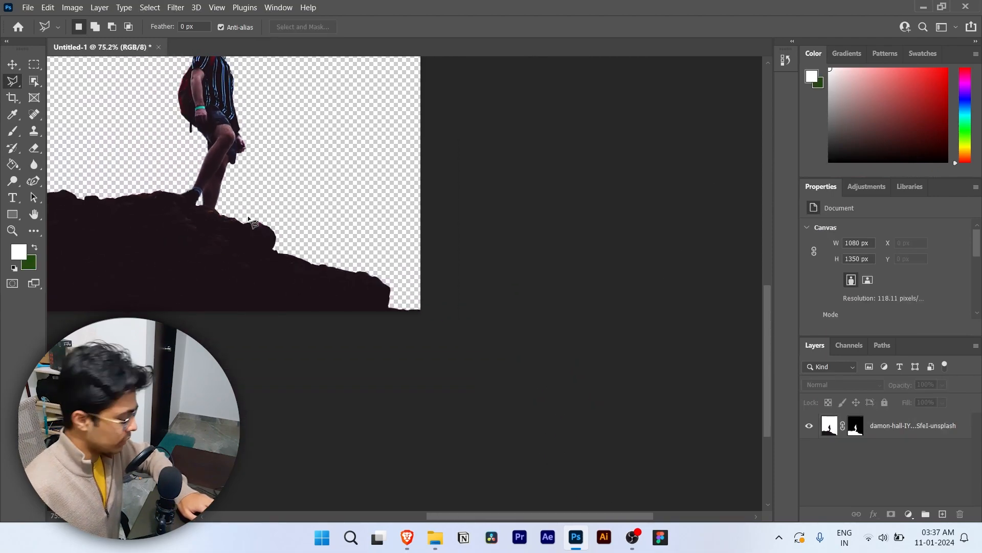
key(v)
scroll(228, 237, down, 2)
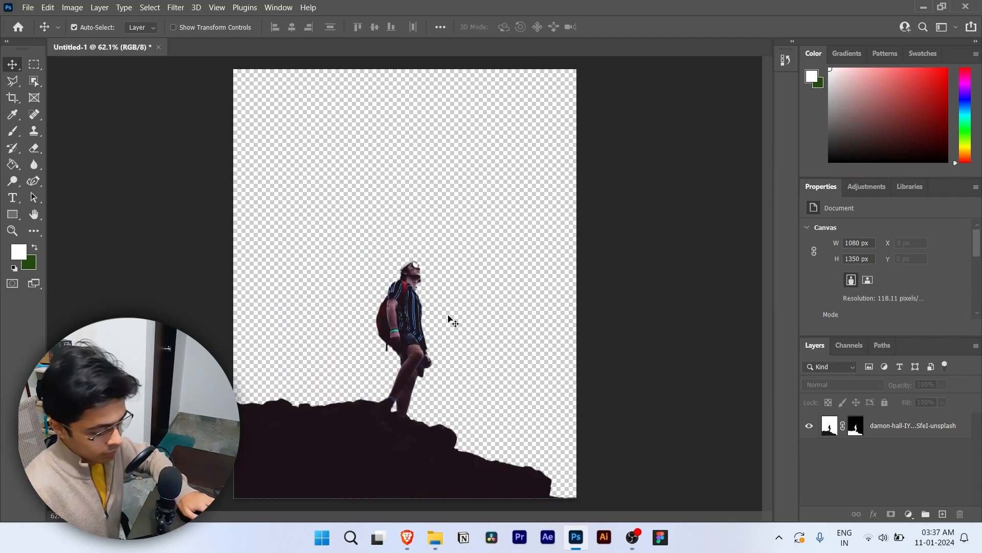
scroll(453, 321, up, 1)
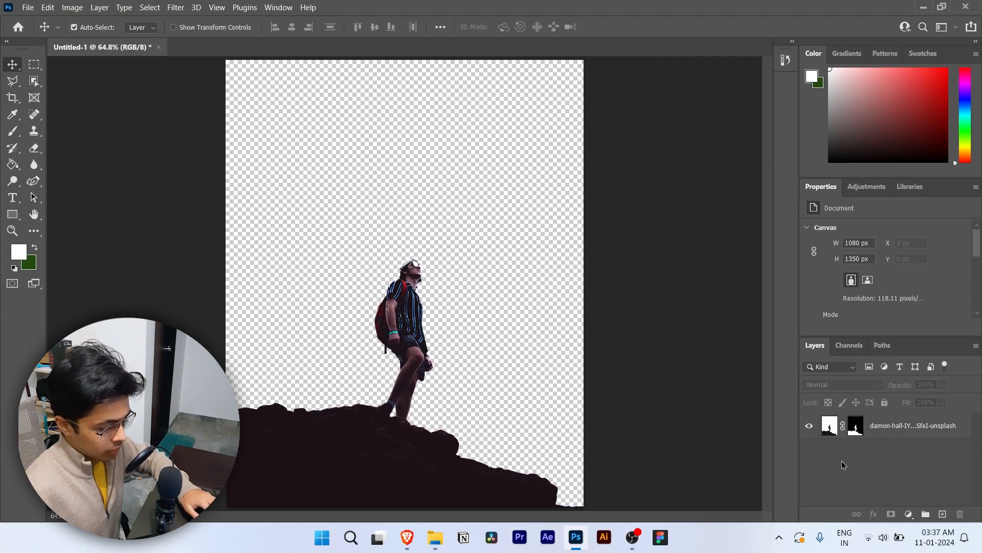
click(830, 433)
click(810, 432)
click(810, 432)
Add a Levels adjustment layer above the hiker layer and delete its layer mask
click(866, 187)
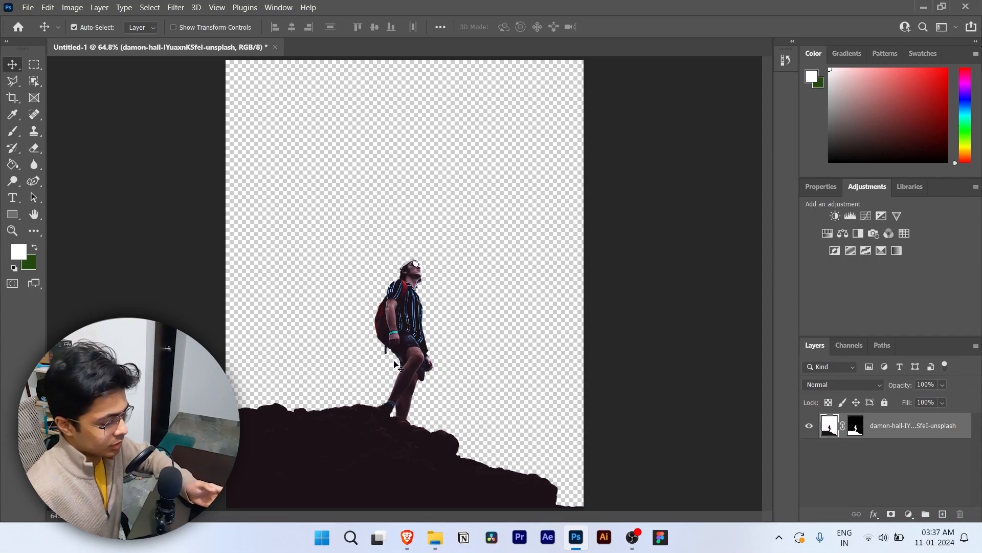
click(850, 215)
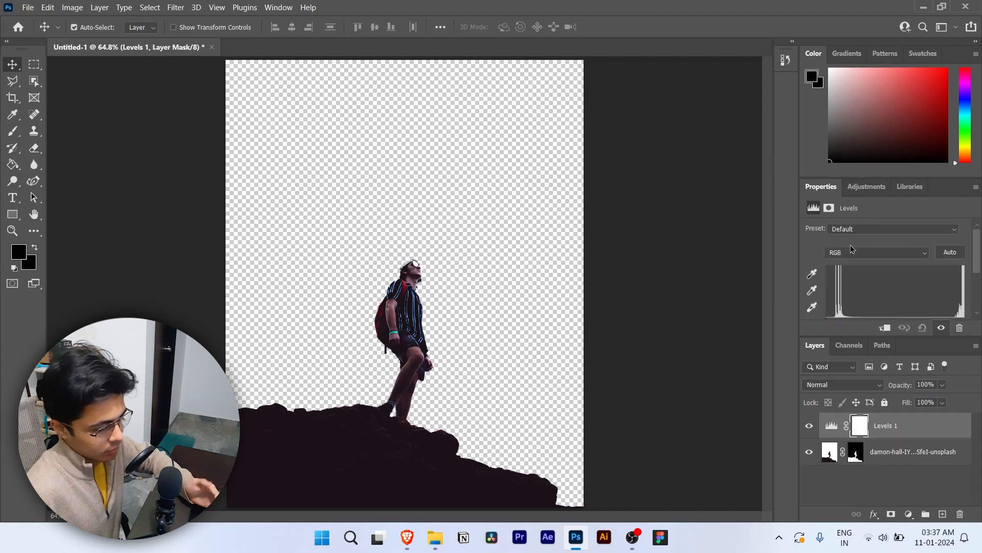
click(850, 187)
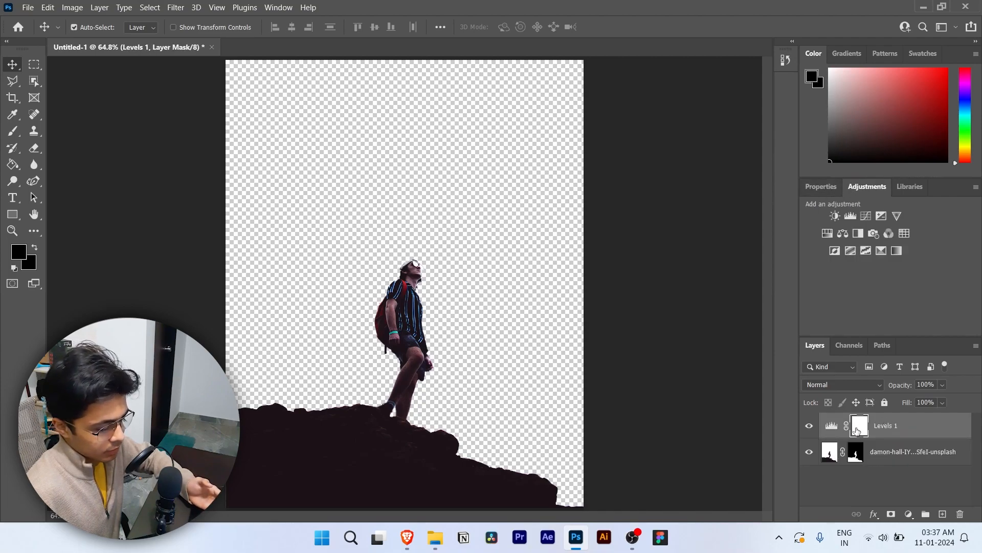
key(Delete)
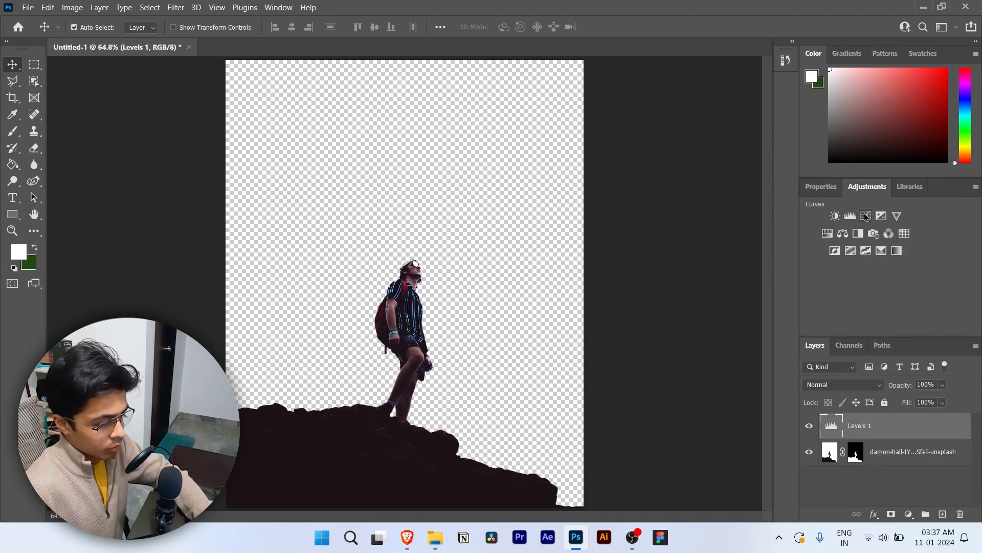
Add a Brightness/Contrast adjustment layer, try brightness -150 and contrast 100, and undo both value changes
click(835, 216)
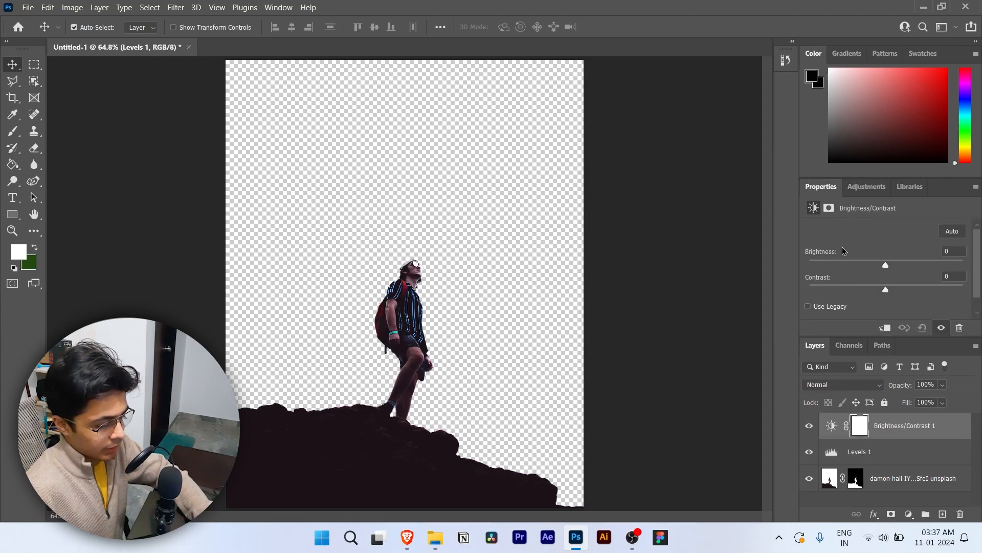
drag(886, 265, 790, 273)
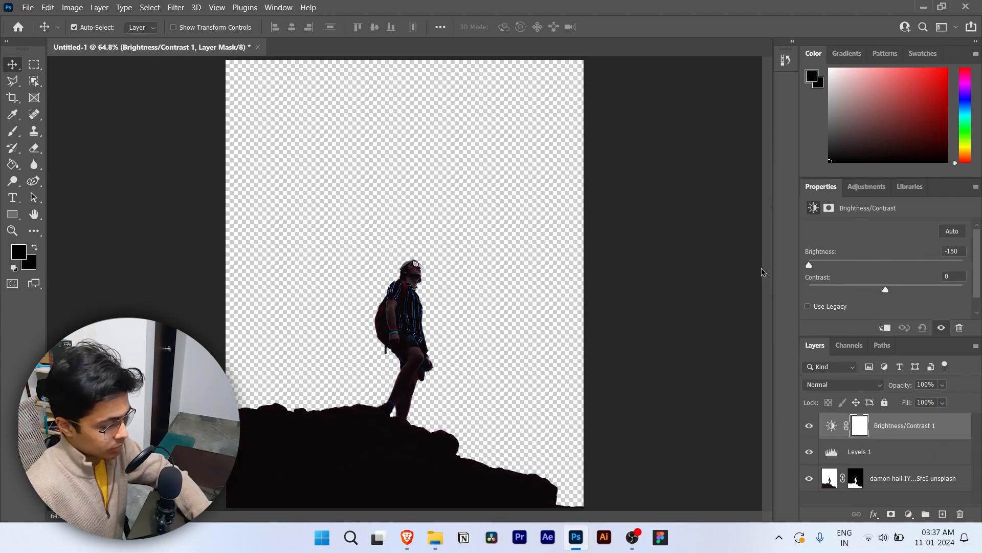
drag(887, 296, 978, 284)
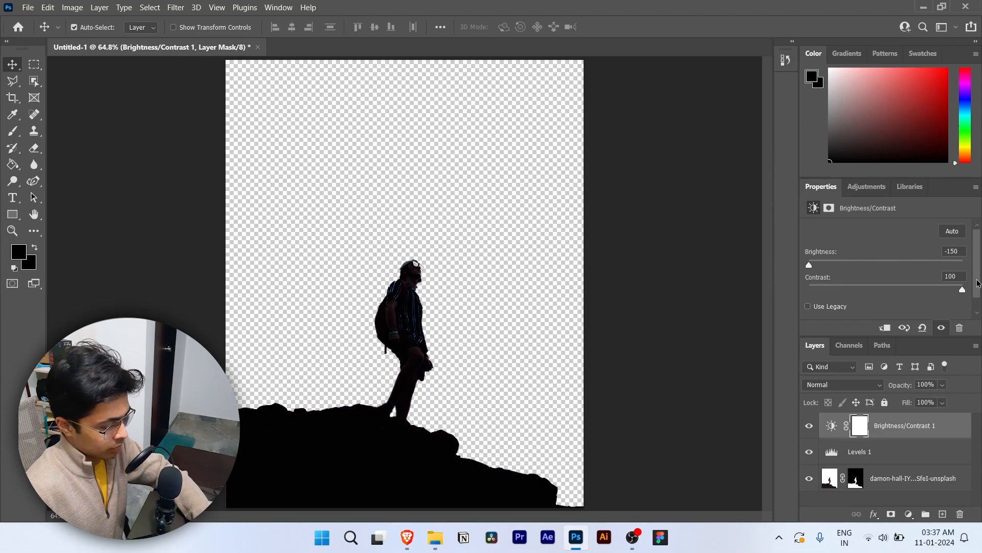
key(ctrl+z)
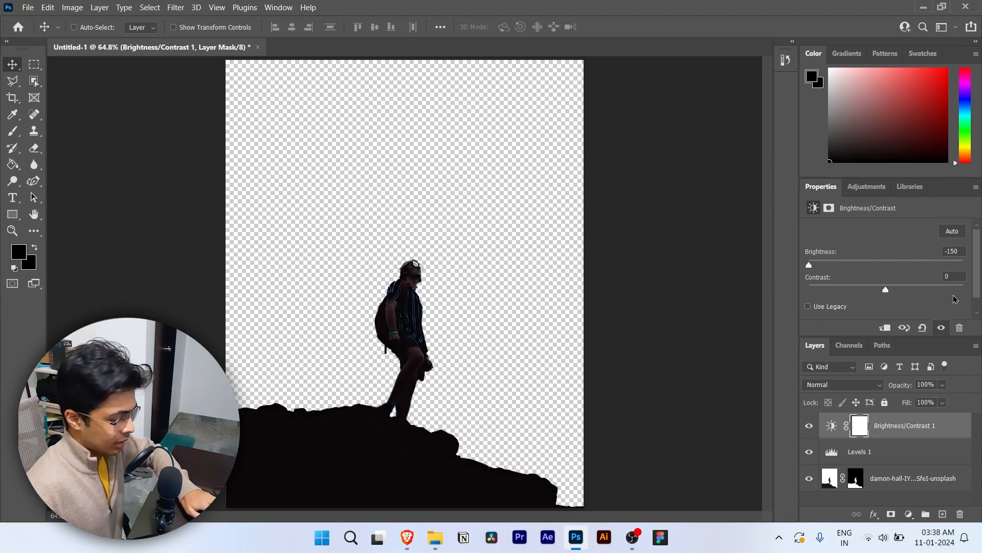
key(ctrl+z)
Add an Exposure adjustment layer with exposure -3.00 to darken the hiker and hill, deselect it, and check the man up close
click(867, 186)
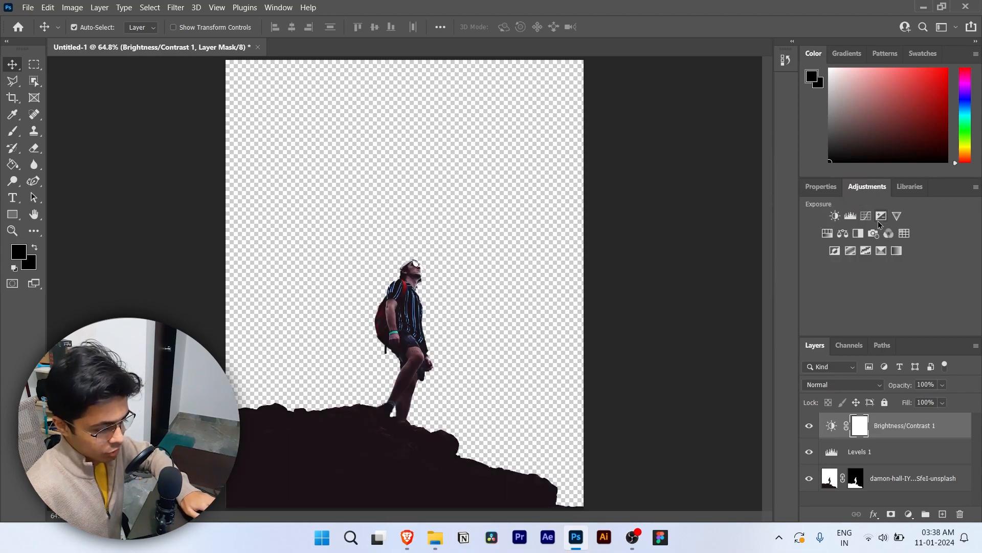
click(880, 217)
drag(886, 258, 851, 259)
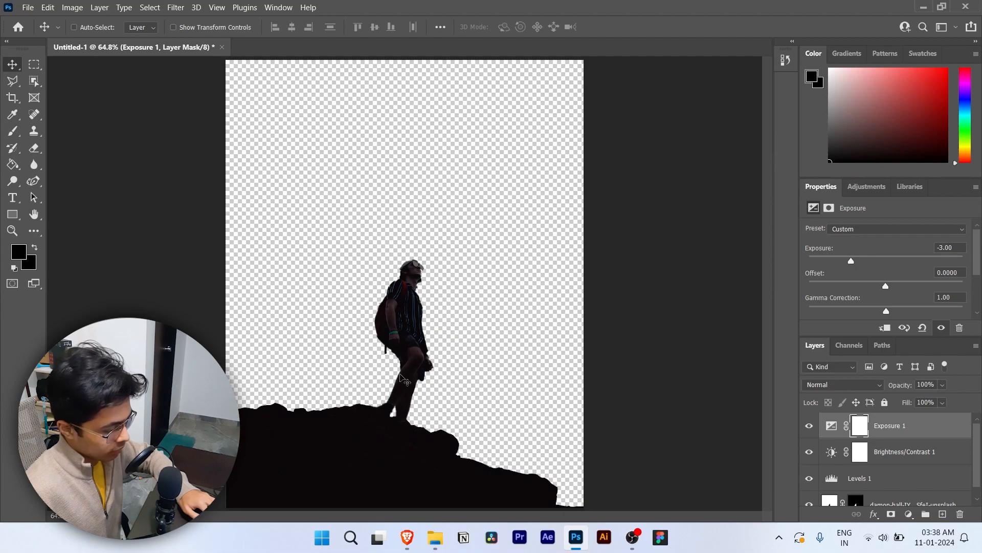
ctrl+click(474, 318)
scroll(433, 332, up, 5)
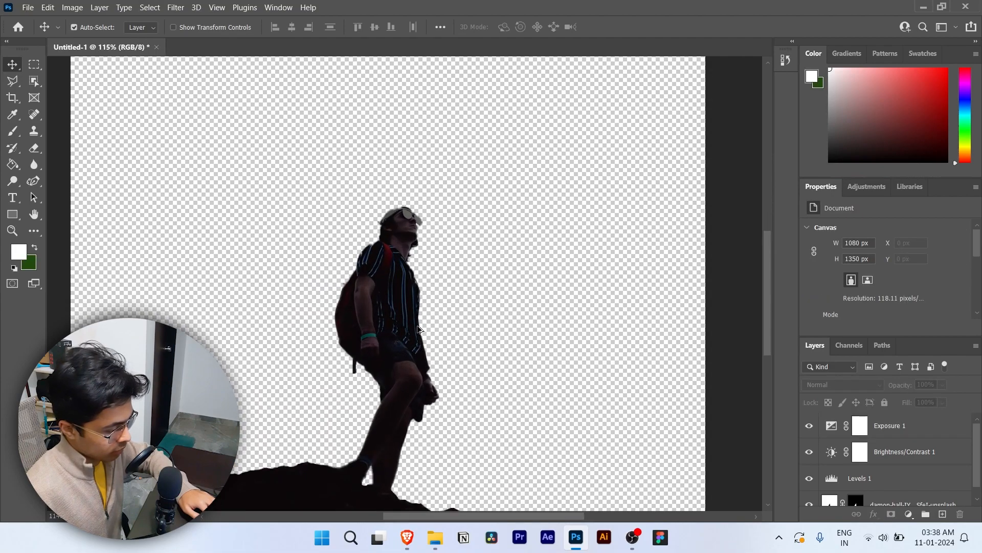
scroll(398, 294, up, 3)
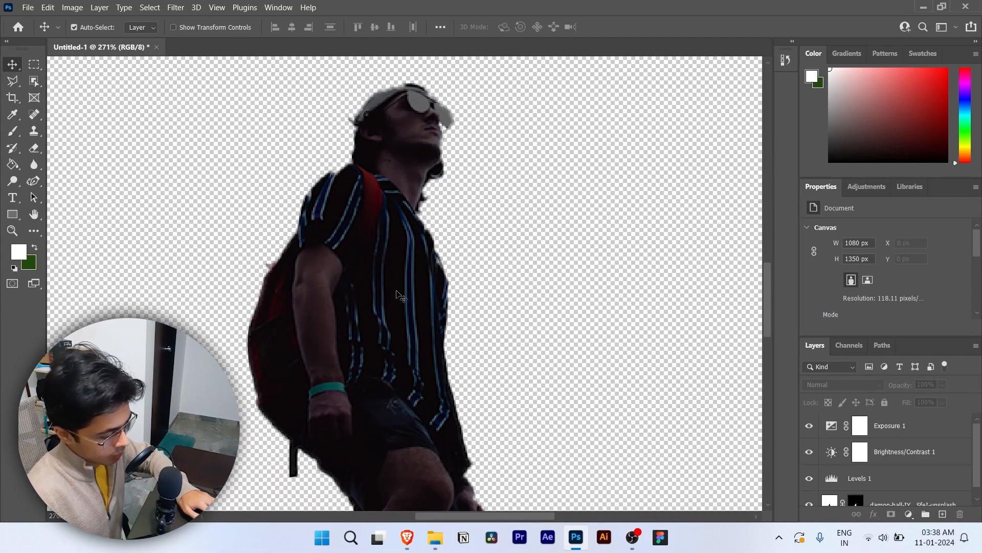
key(ctrl+0)
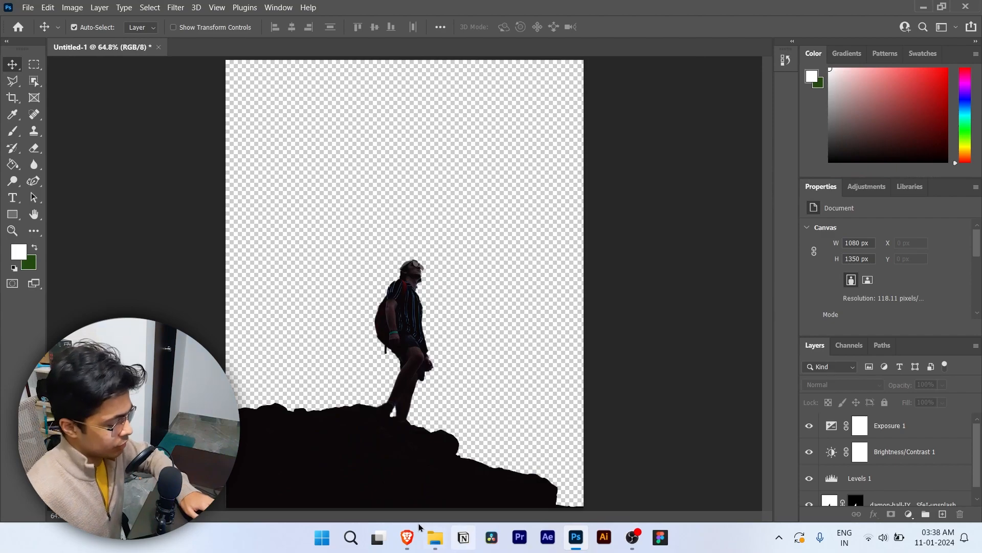
Switch to File Explorer, browse the Photoshop Files folder, and open the image Man on mountain space bg with texture
click(435, 537)
click(369, 135)
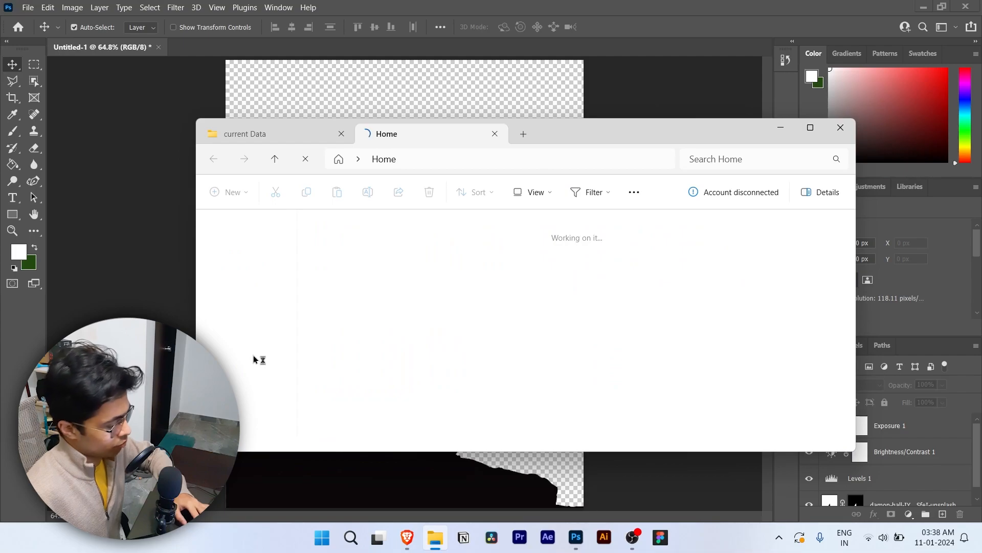
click(253, 371)
scroll(517, 328, down, 10)
scroll(645, 324, down, 3)
scroll(652, 327, up, 5)
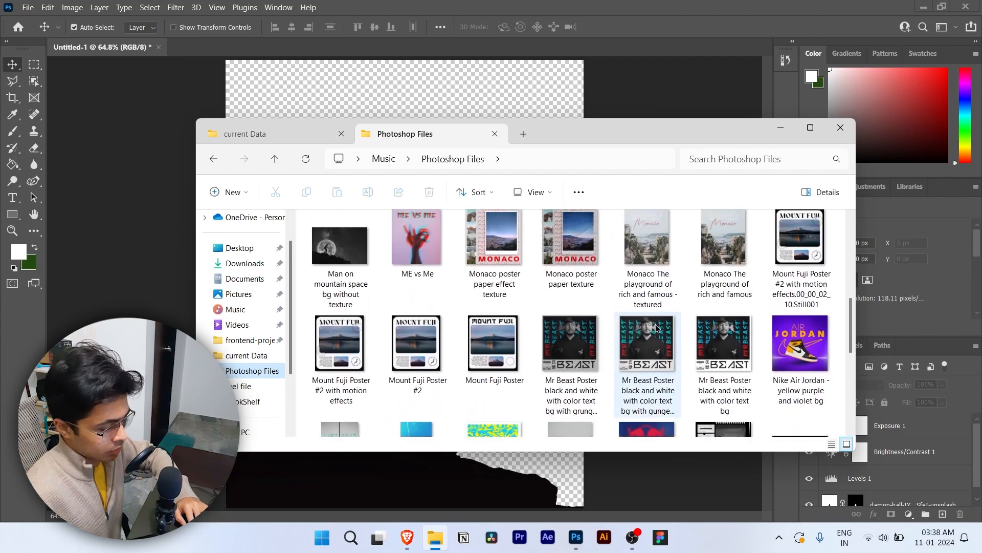
scroll(652, 329, up, 3)
scroll(345, 381, down, 1)
double_click(789, 259)
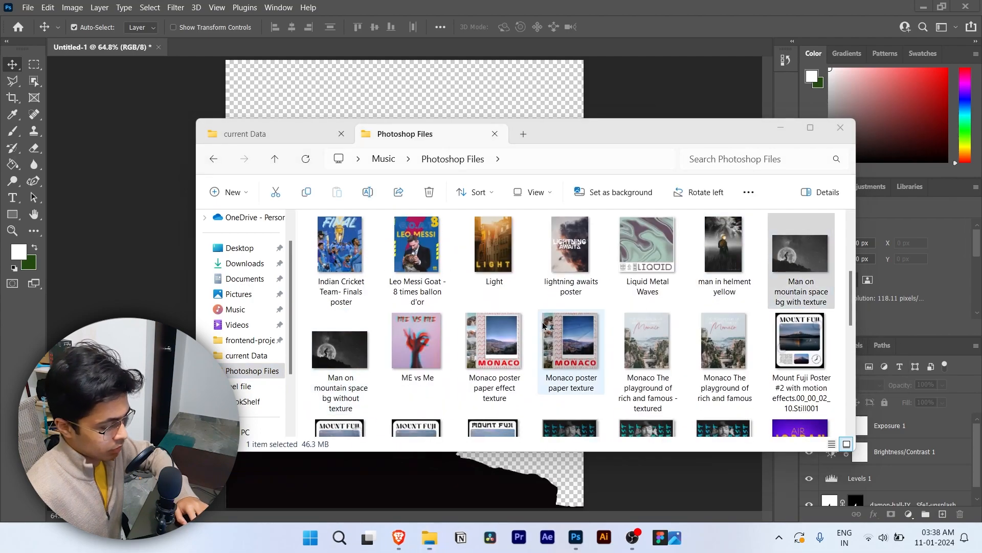
Examine the darkness of the man's silhouette against the moon in the textured reference image and in the version without texture
scroll(317, 312, up, 8)
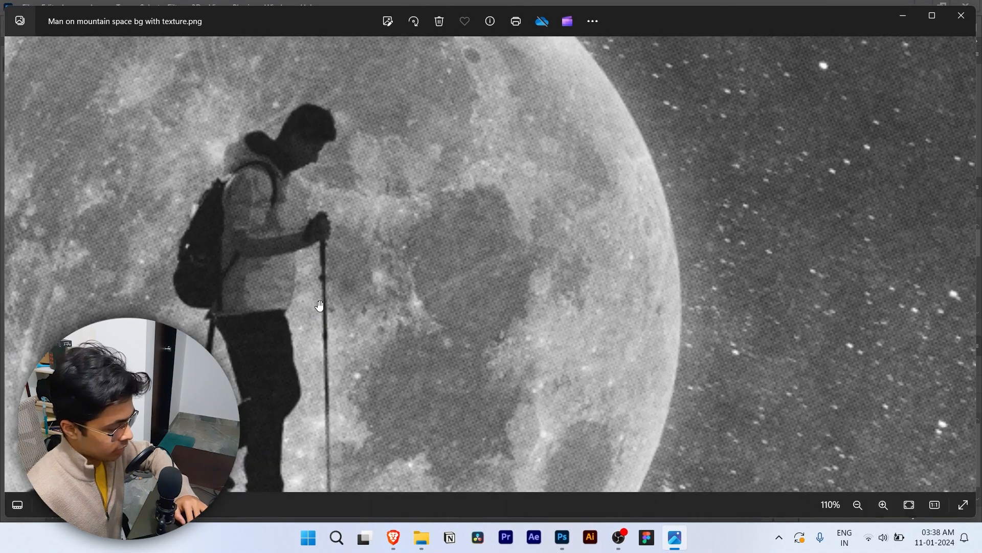
scroll(358, 322, down, 6)
scroll(372, 325, down, 4)
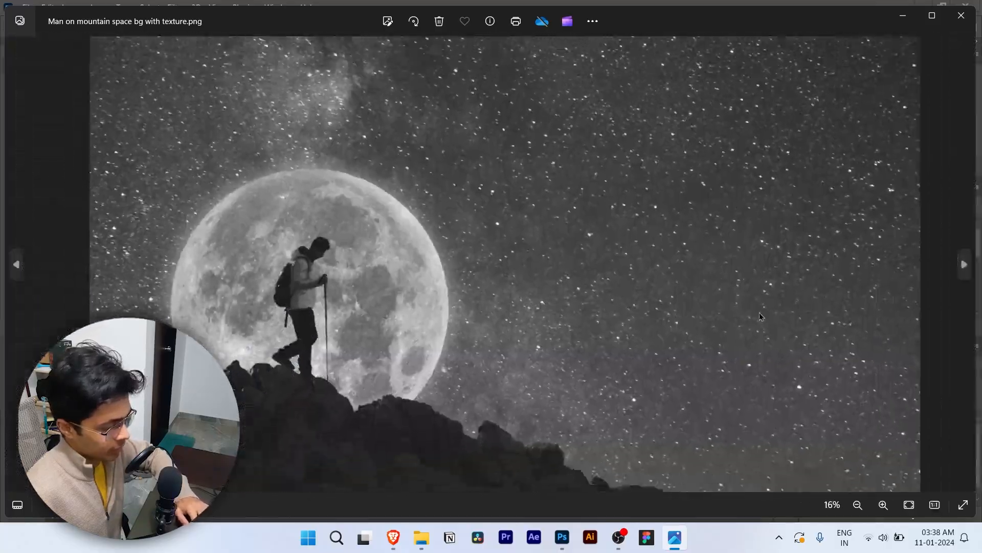
key(Right)
scroll(367, 321, up, 4)
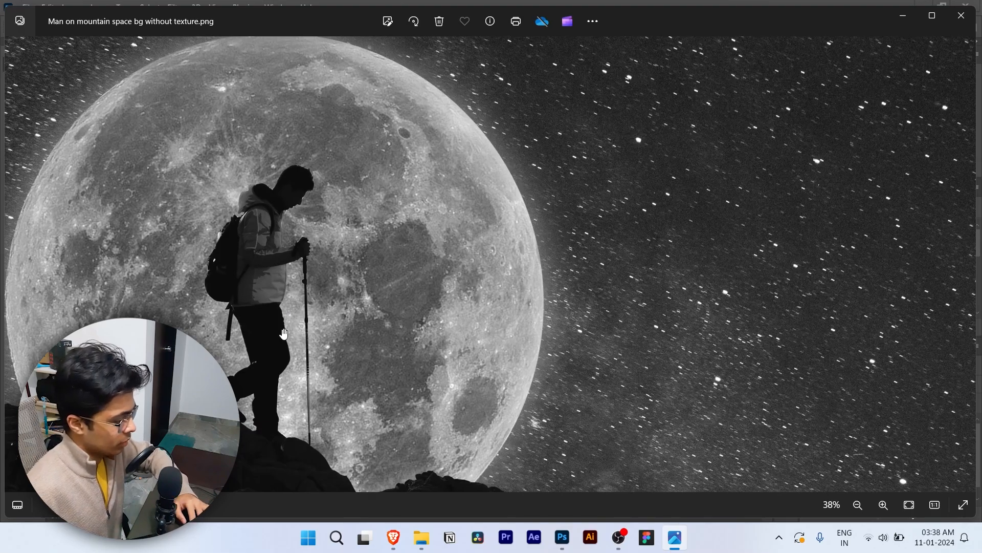
Return to Photoshop and readjust the darkening layers, trying brightness -70 with contrast 61 and an exposure of -1.67
click(903, 15)
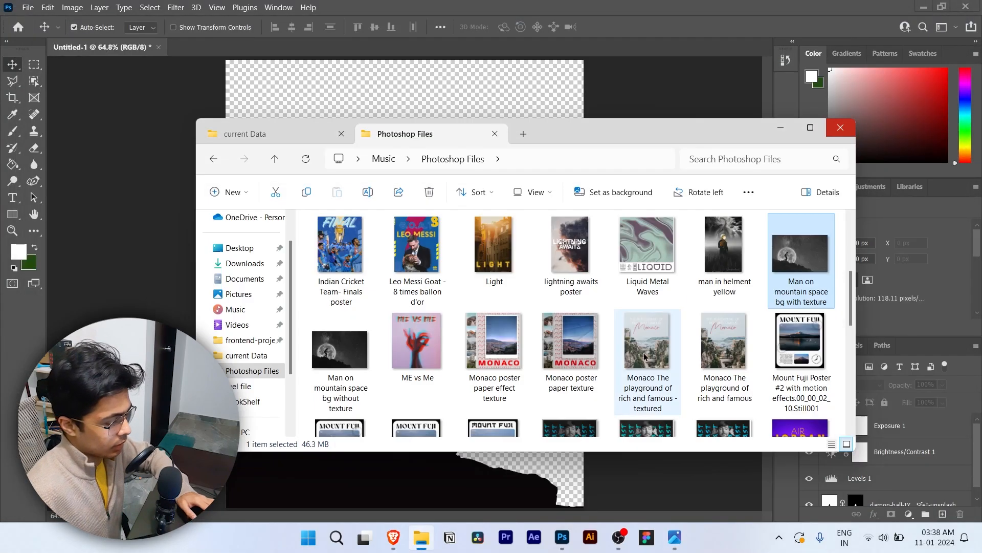
click(780, 130)
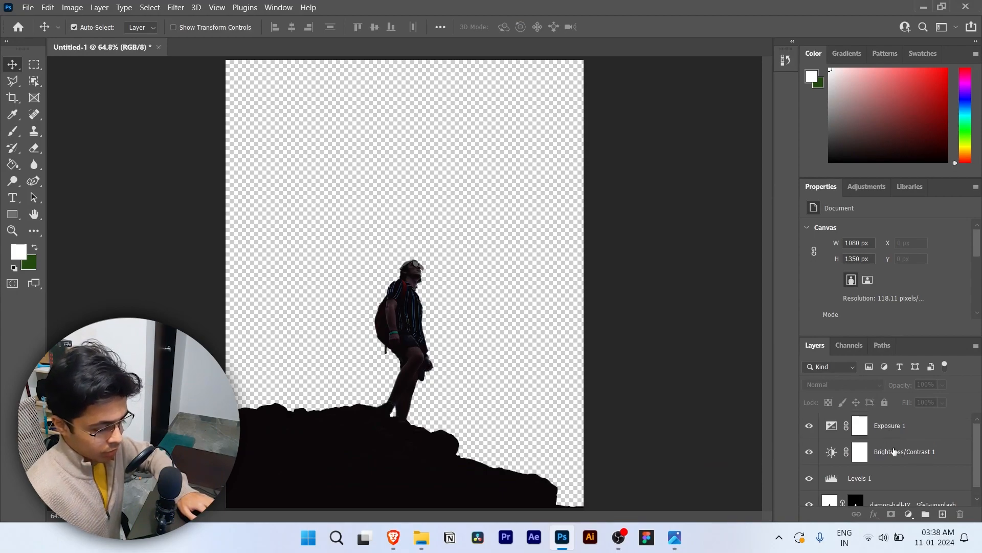
click(893, 450)
drag(890, 269, 851, 268)
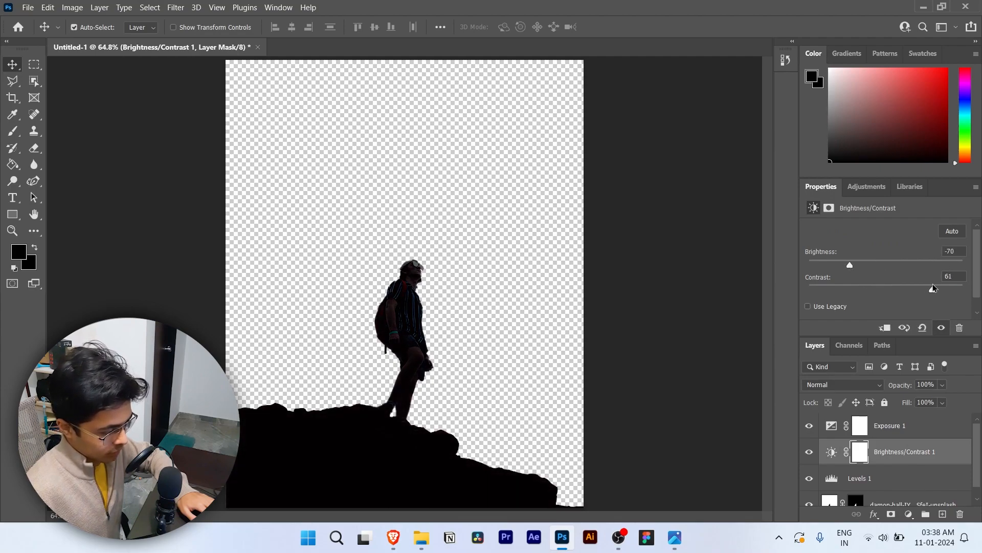
drag(849, 266, 871, 264)
click(884, 425)
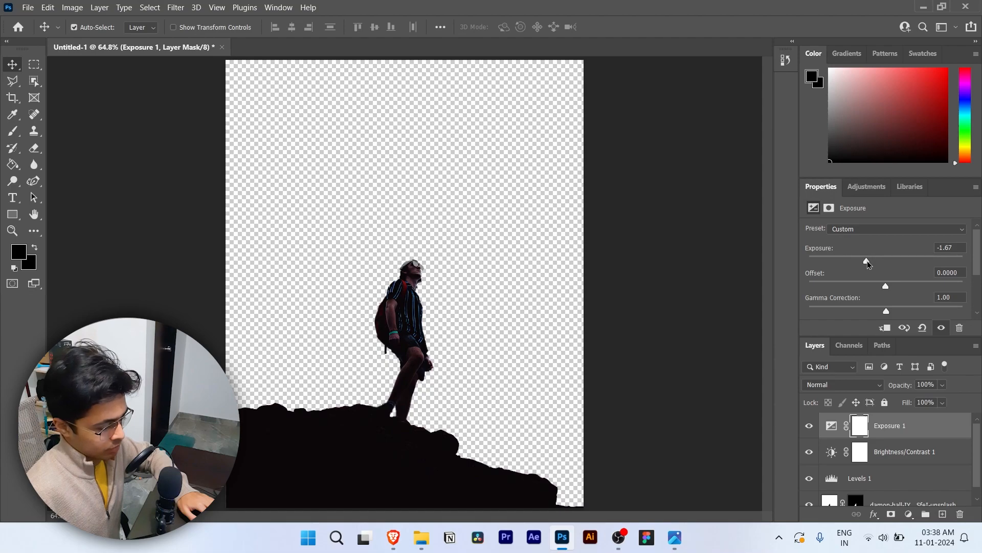
click(676, 379)
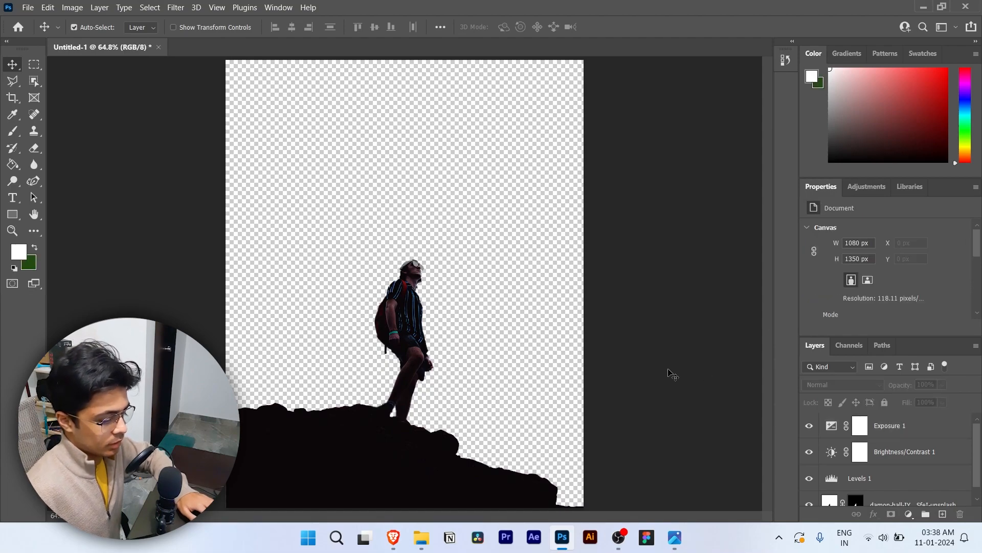
Delete the Levels 1 adjustment layer above the cut-out hiker photo
scroll(675, 376, down, 1)
scroll(564, 364, up, 1)
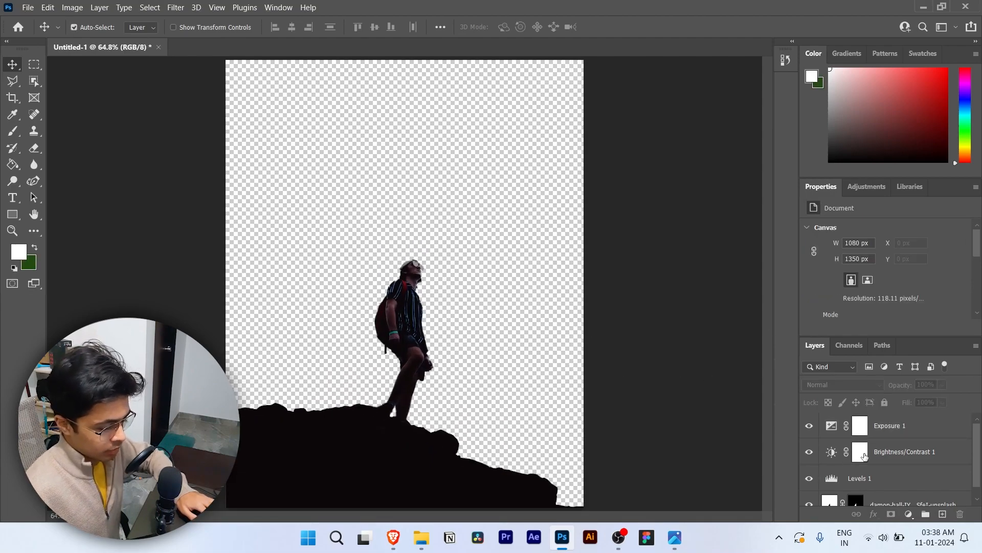
scroll(891, 460, down, 1)
click(890, 459)
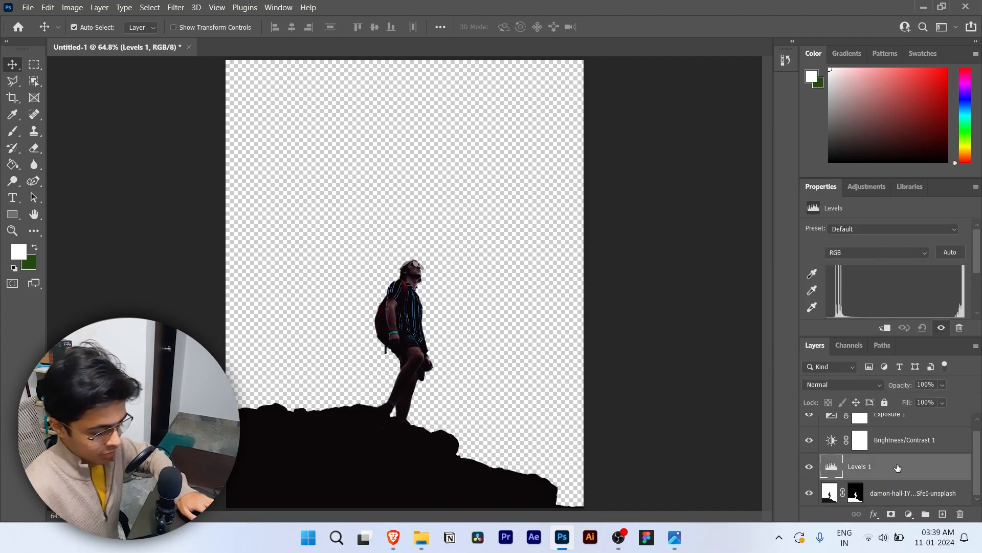
key(Delete)
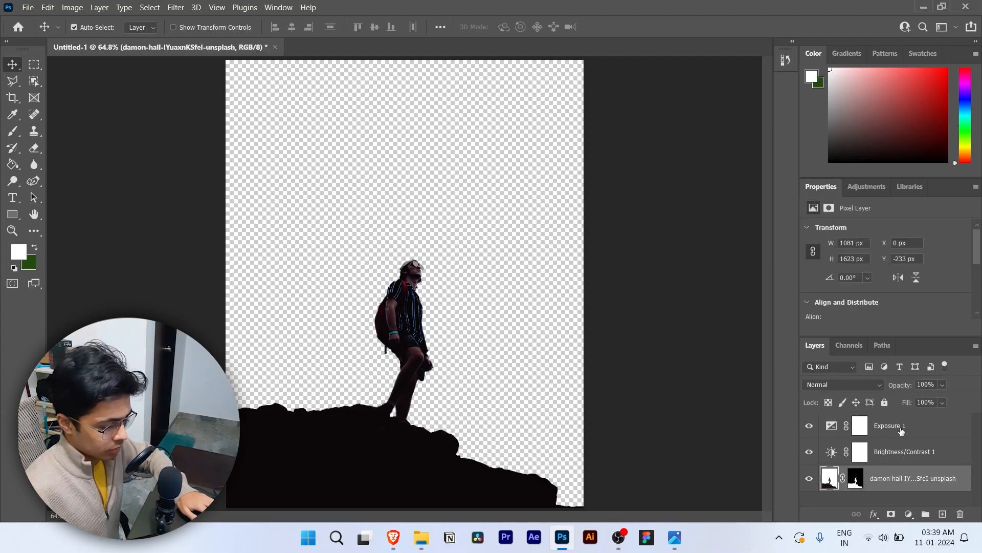
Convert the hiker photo and its two adjustment layers into a single smart object and rasterize it
shift+click(901, 431)
right_click(901, 431)
click(804, 168)
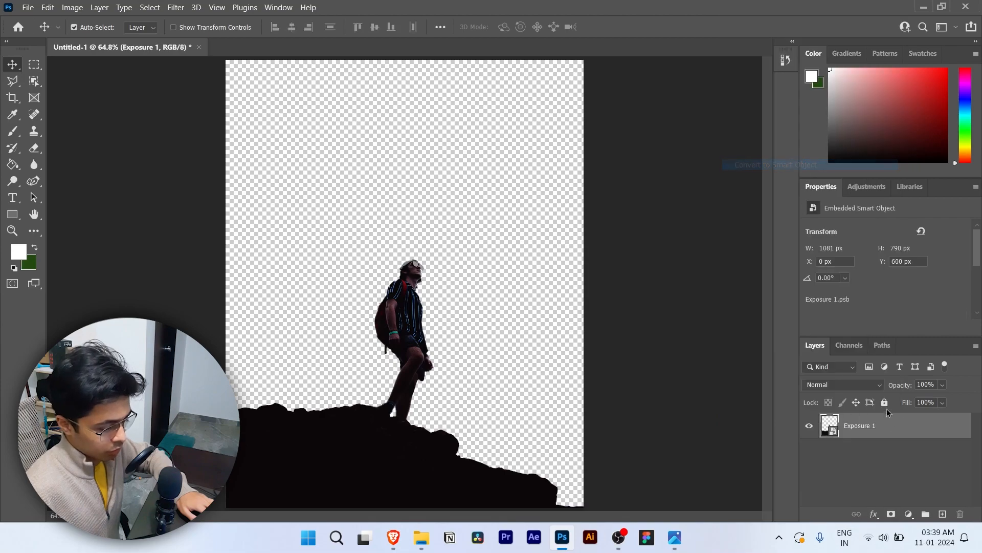
right_click(896, 436)
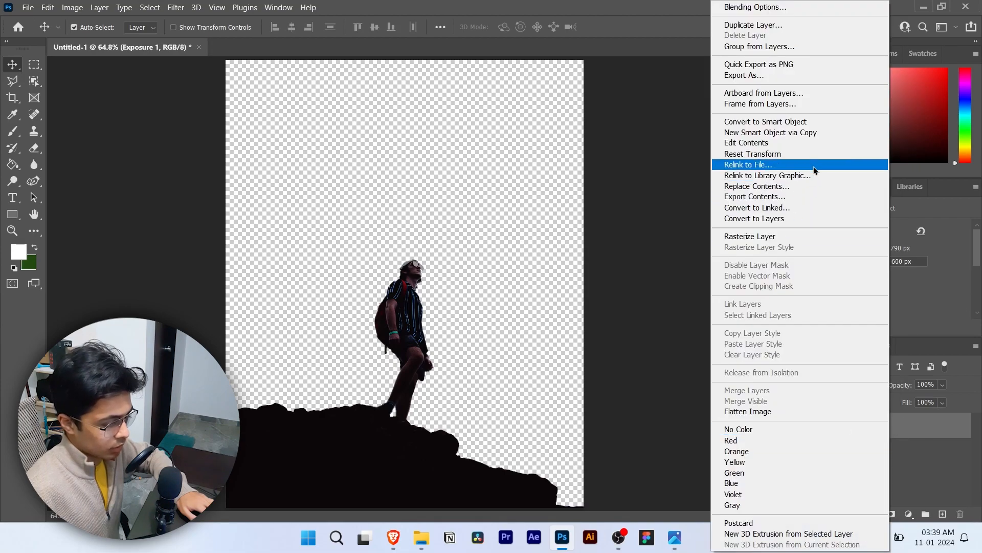
click(790, 239)
scroll(394, 408, up, 3)
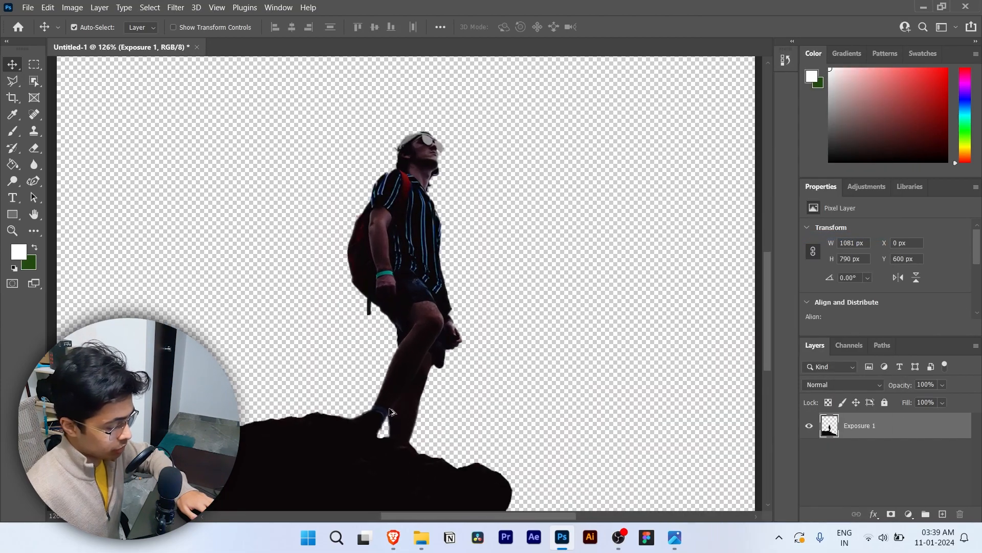
scroll(394, 408, up, 4)
scroll(399, 404, down, 2)
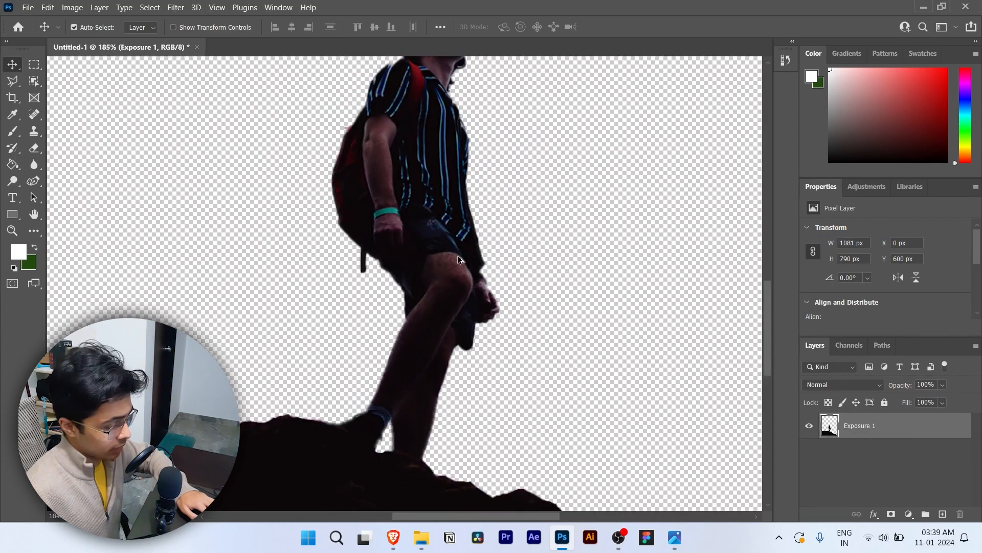
scroll(458, 259, down, 5)
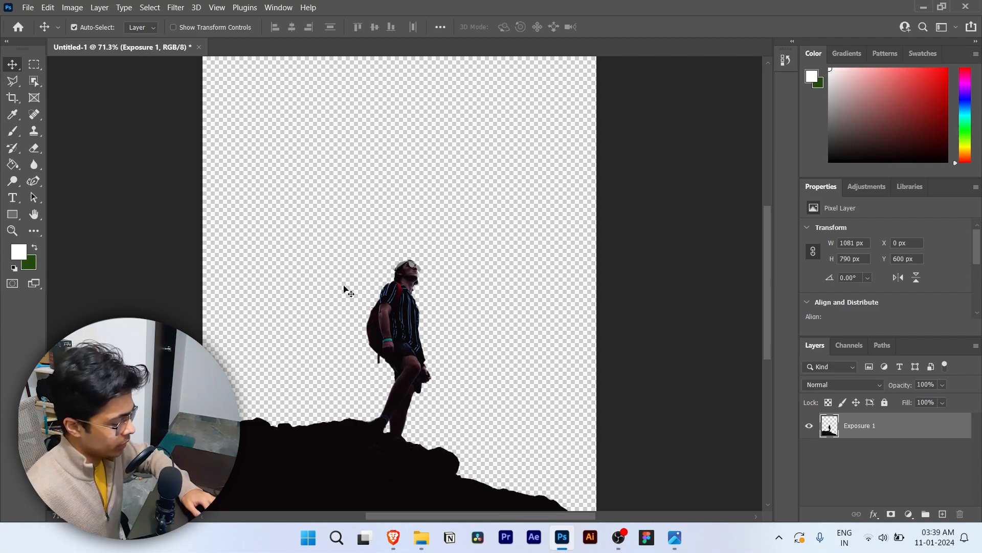
scroll(443, 443, down, 1)
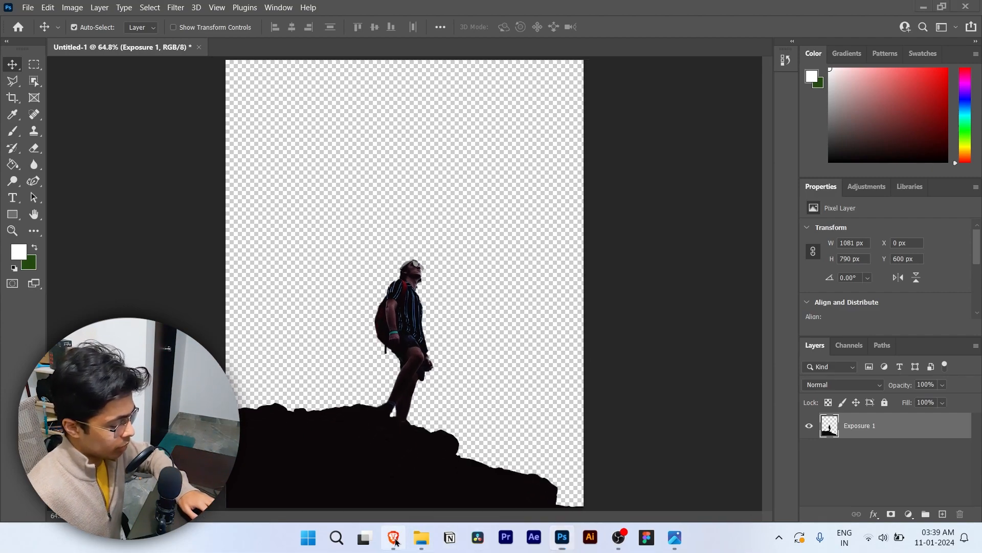
Switch to the Brave browser and search Google Images for stars
click(393, 537)
click(170, 10)
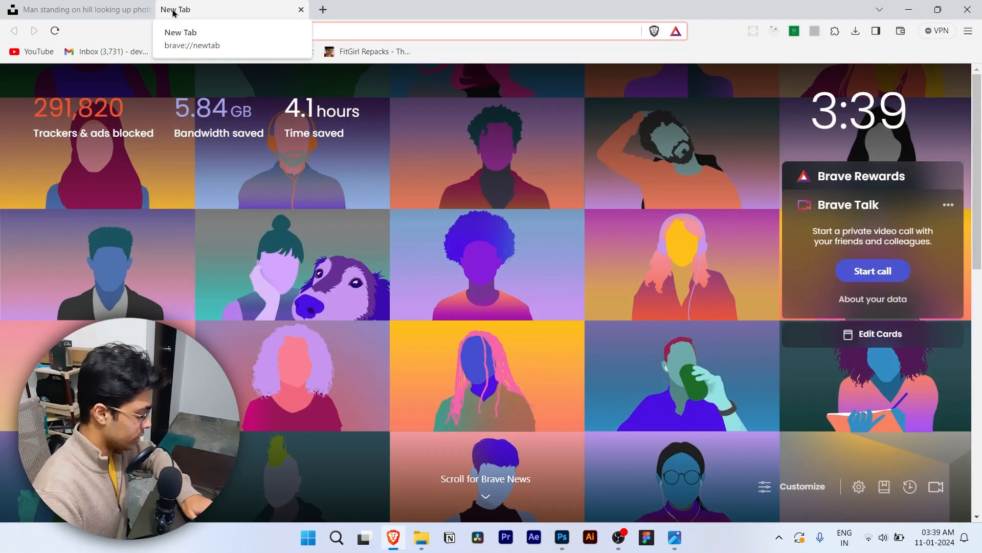
text(sta)
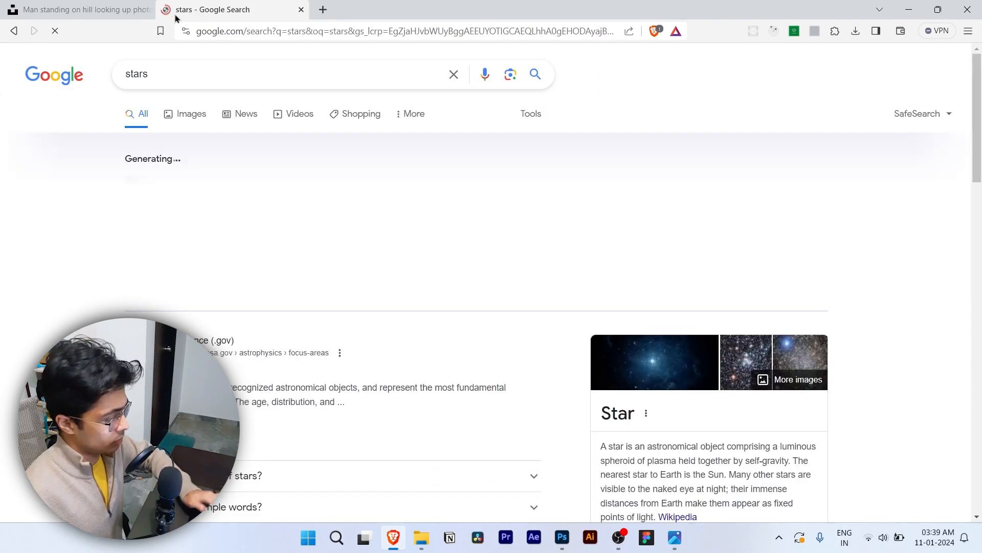
click(225, 117)
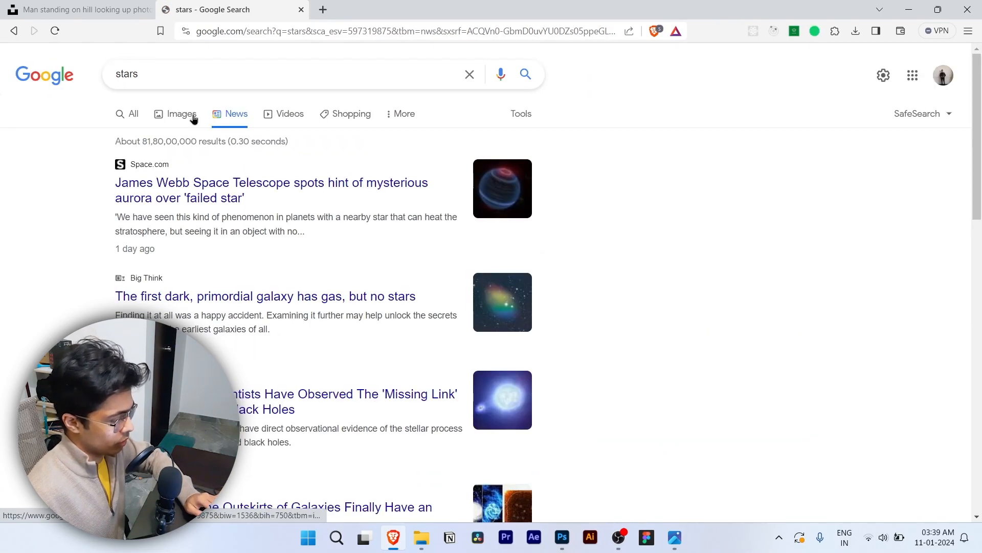
click(194, 116)
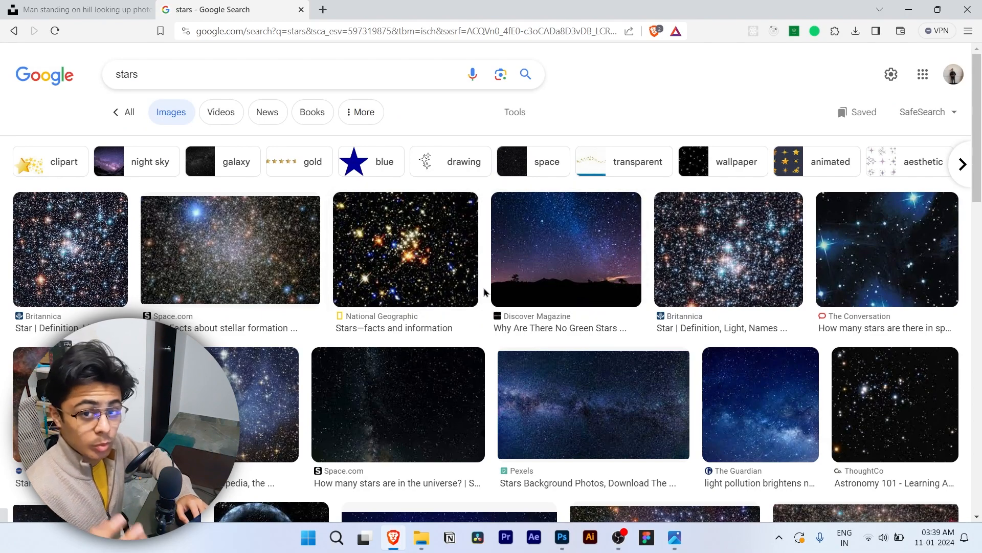
Browse the star image results for a dark sky background and preview the Freepik Star Background Images result
scroll(484, 292, down, 9)
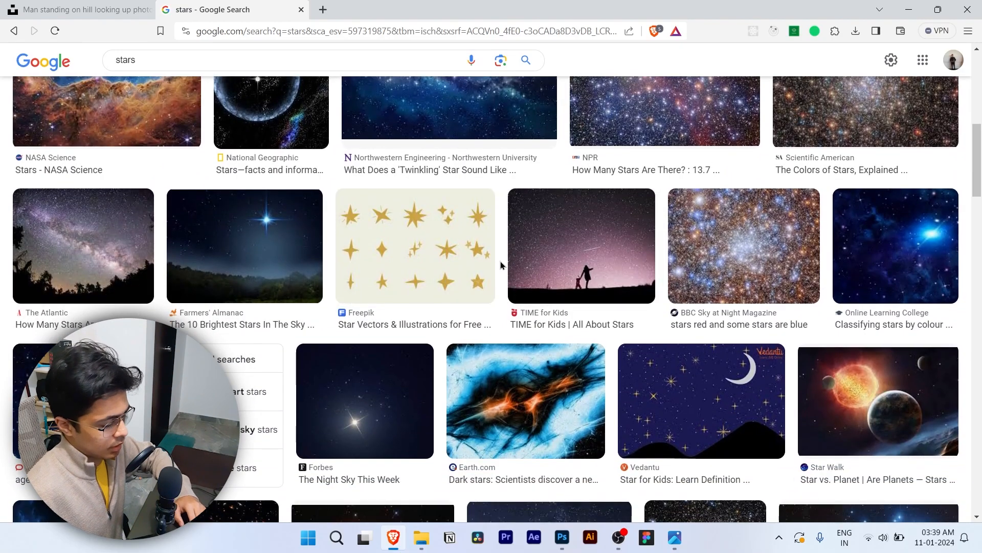
scroll(499, 262, down, 4)
scroll(501, 262, down, 5)
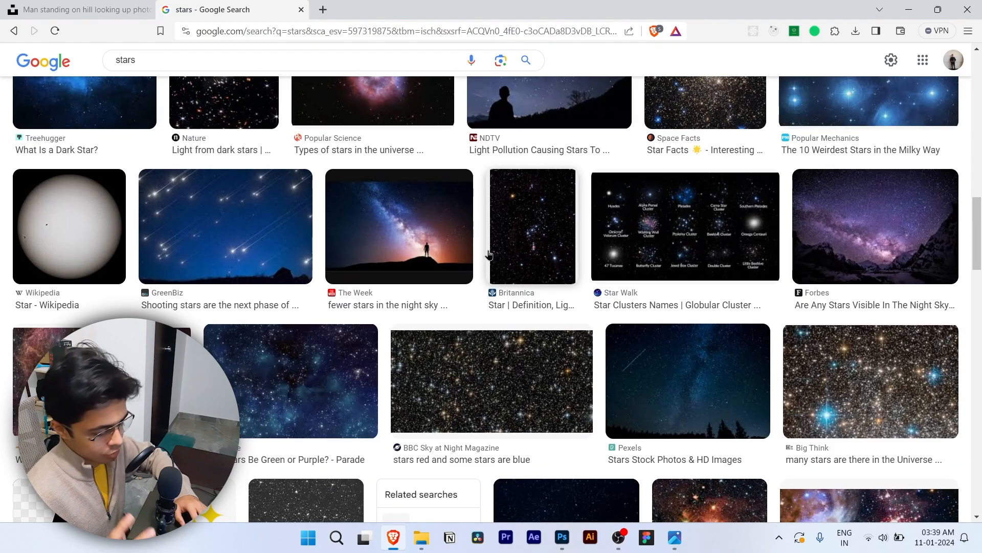
scroll(489, 254, down, 8)
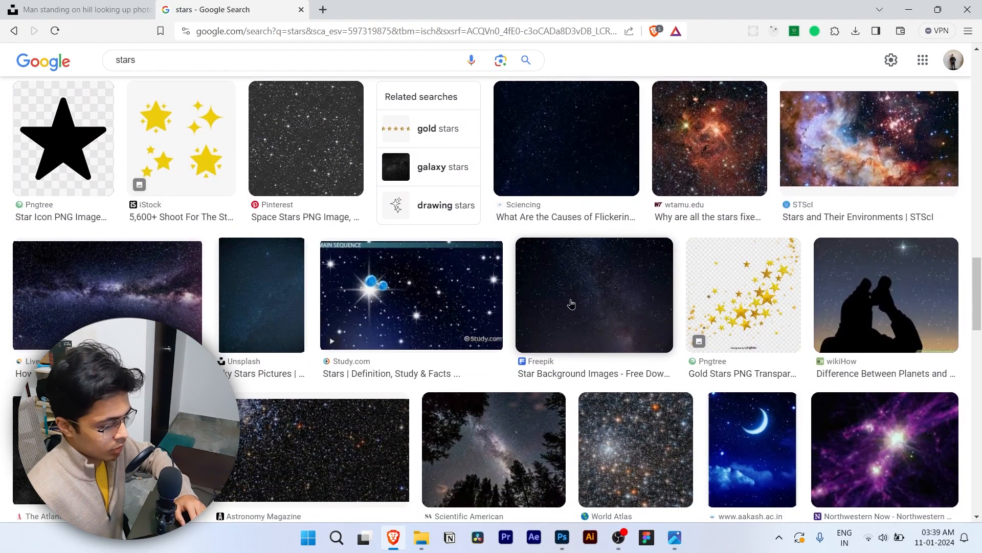
click(572, 304)
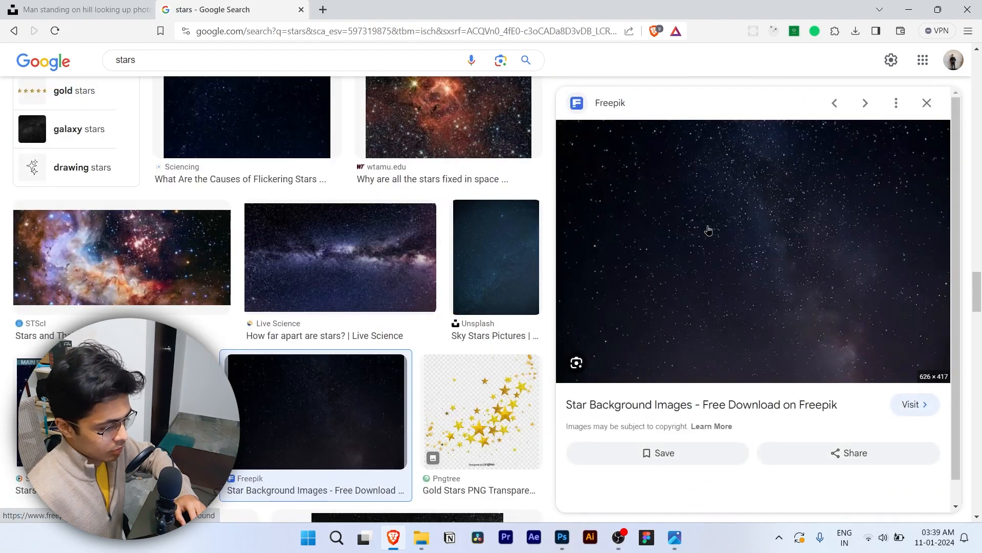
scroll(545, 154, down, 3)
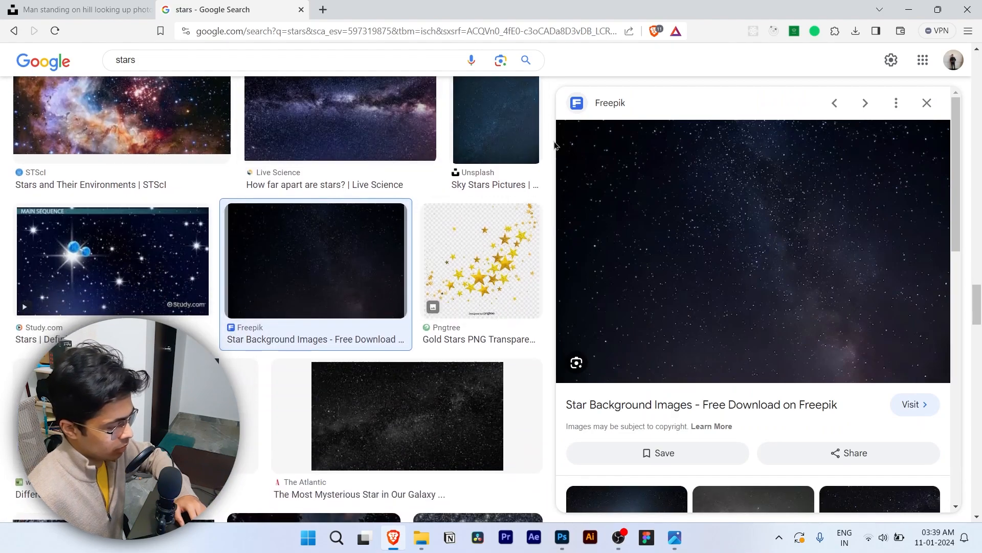
Go back to Unsplash, close the hiker photo, and search the site for stars
click(72, 6)
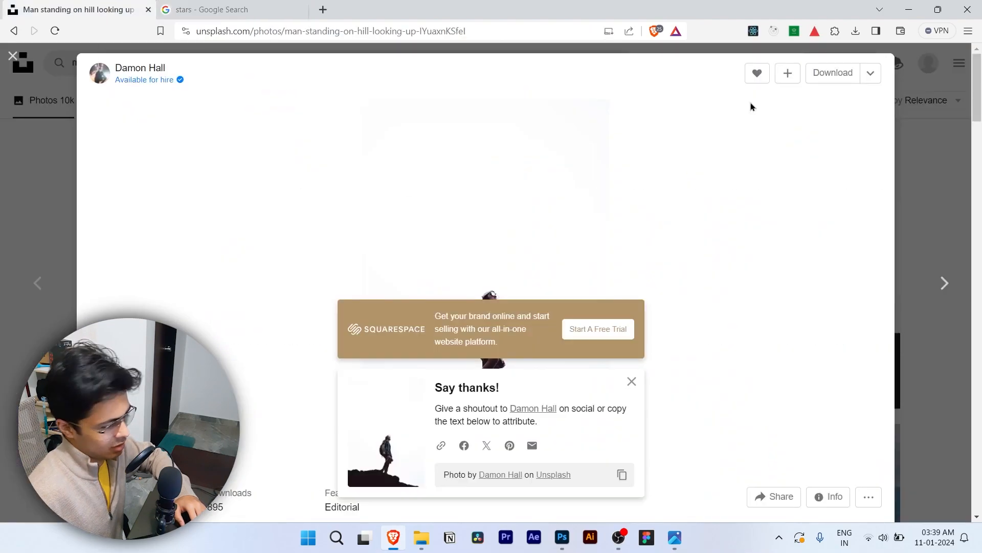
key(Escape)
click(348, 69)
key(ctrl+a)
text(stars)
key(Return)
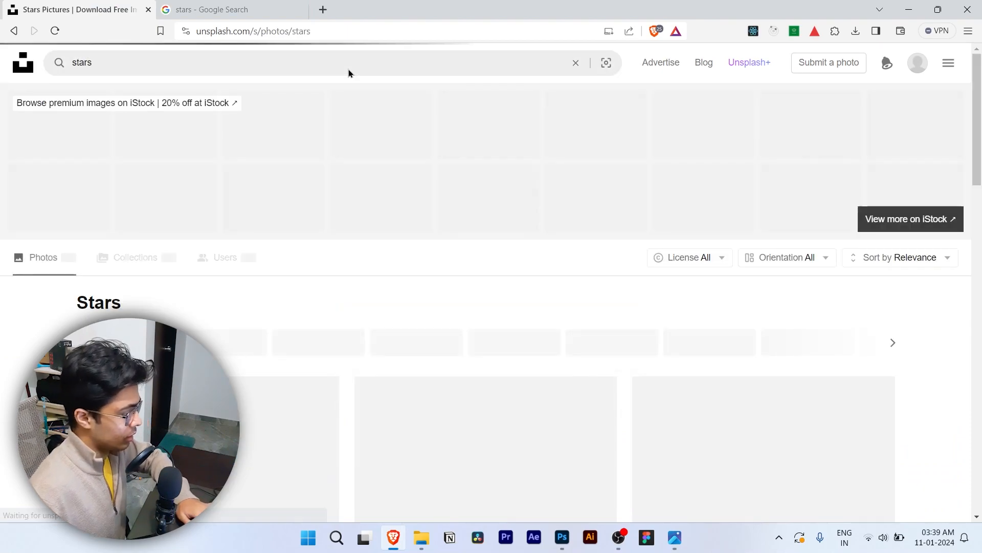
Examine the Unsplash star photos for a dark starry sky that suits the poster background
scroll(348, 69, down, 5)
scroll(530, 320, down, 10)
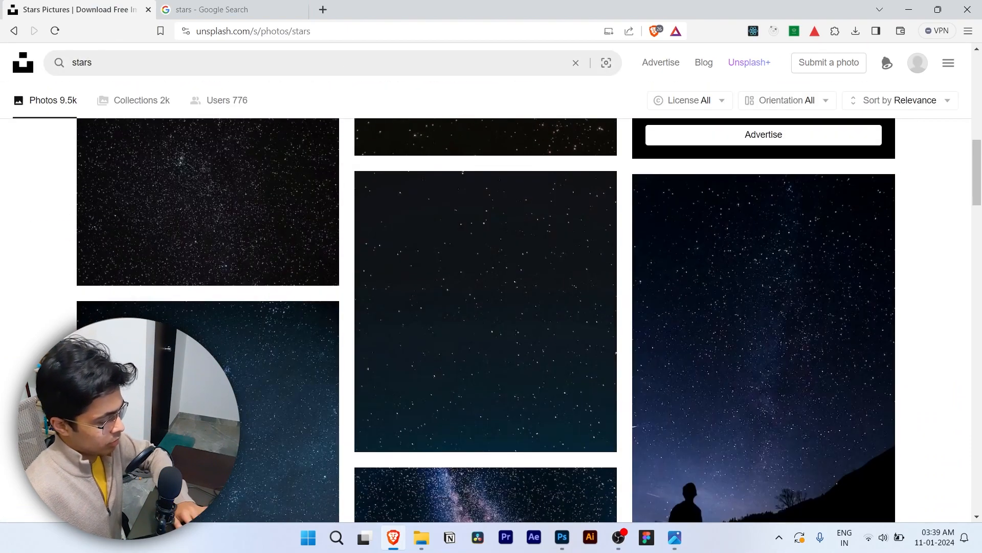
scroll(599, 215, up, 2)
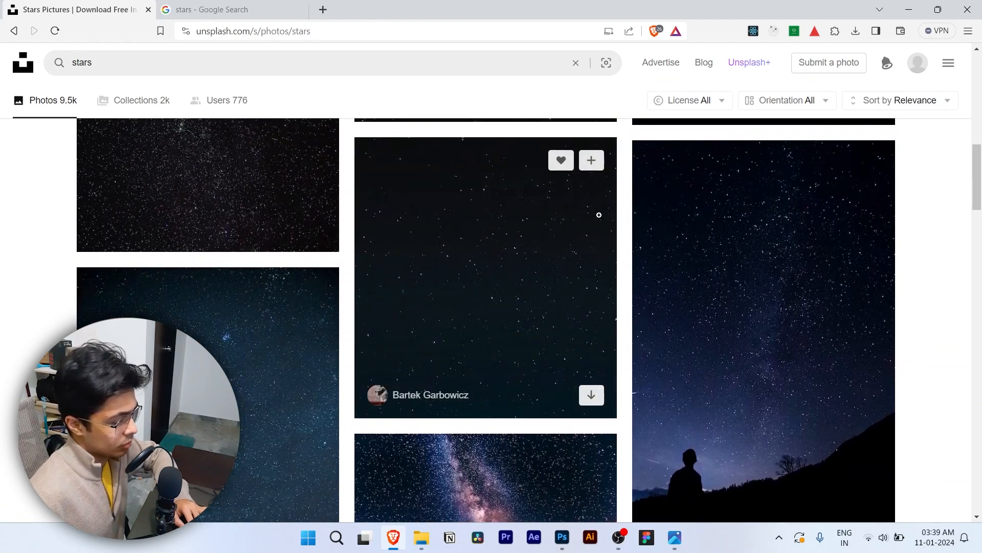
scroll(466, 292, down, 3)
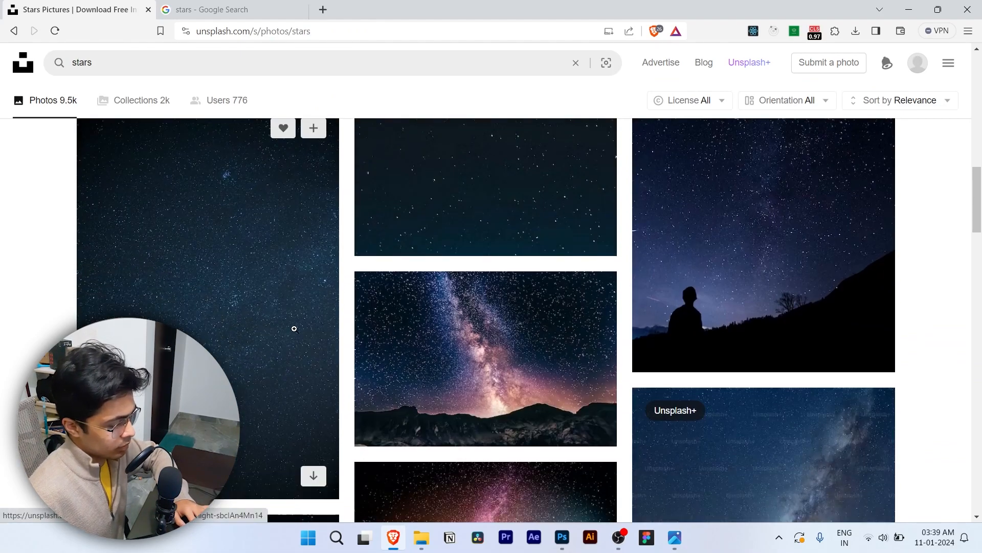
scroll(294, 329, up, 3)
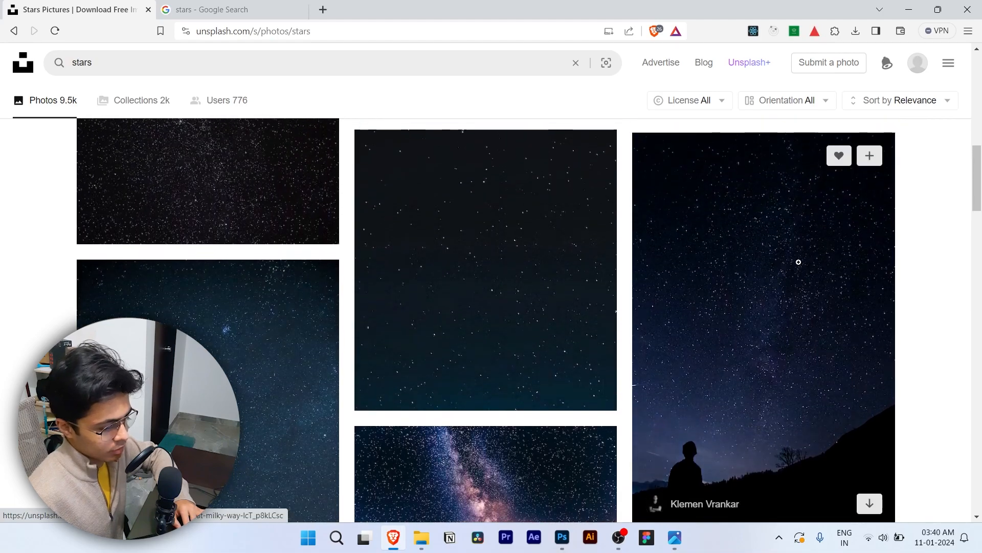
key(alt+Tab)
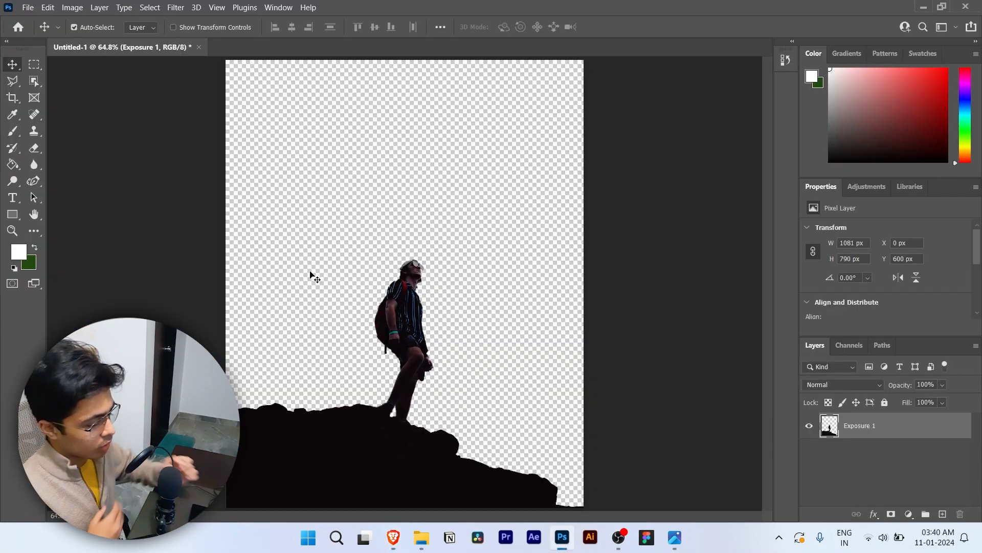
click(619, 538)
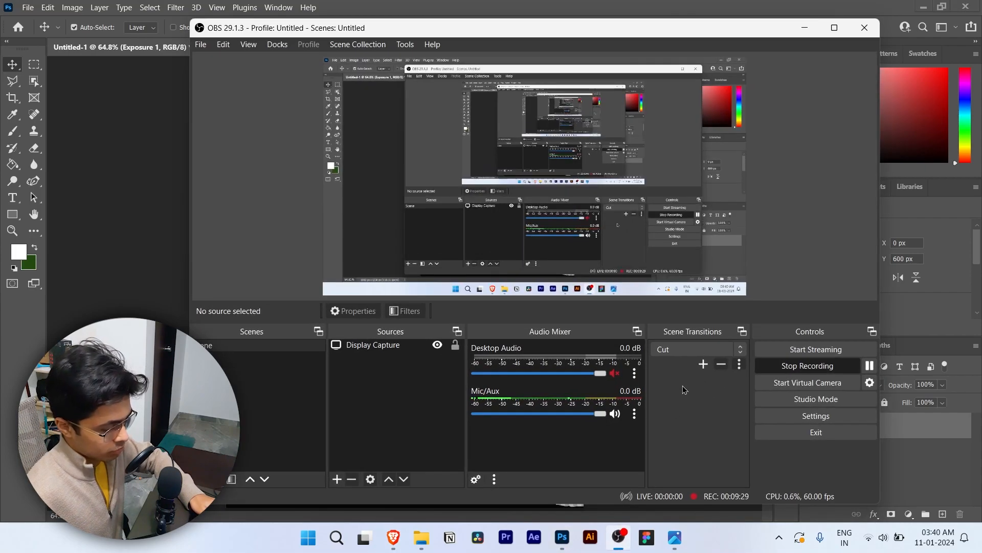
click(143, 329)
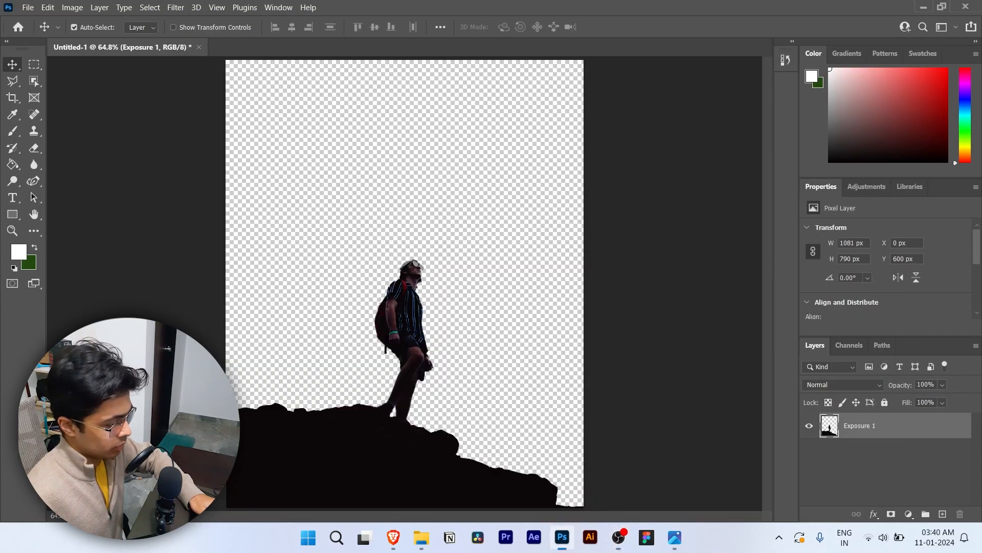
key(alt+Tab)
click(171, 283)
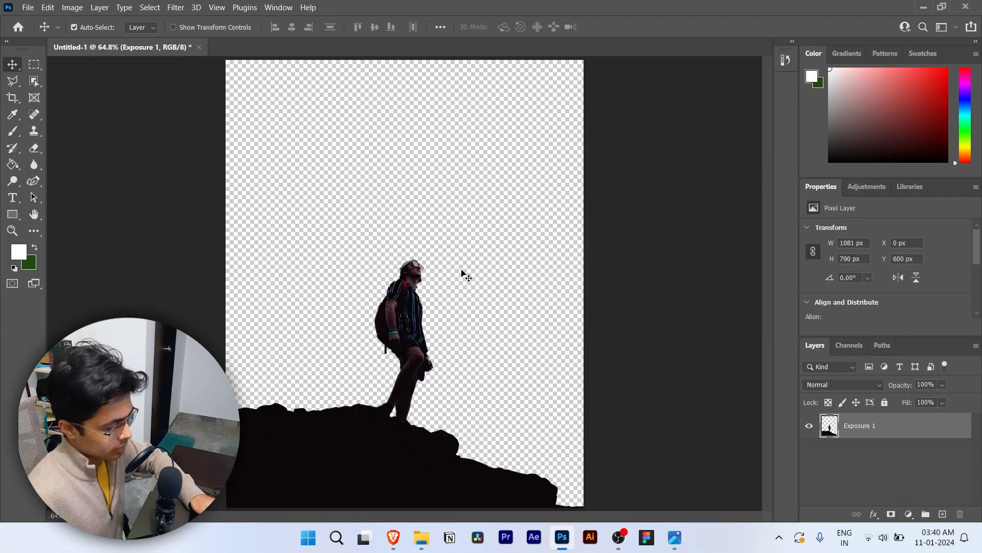
key(alt+Tab)
click(470, 280)
key(alt+Tab)
key(alt+Tab)
Download the plain dark blue starry night photo from Unsplash and save it as a JPEG in the current Data folder
scroll(325, 344, down, 6)
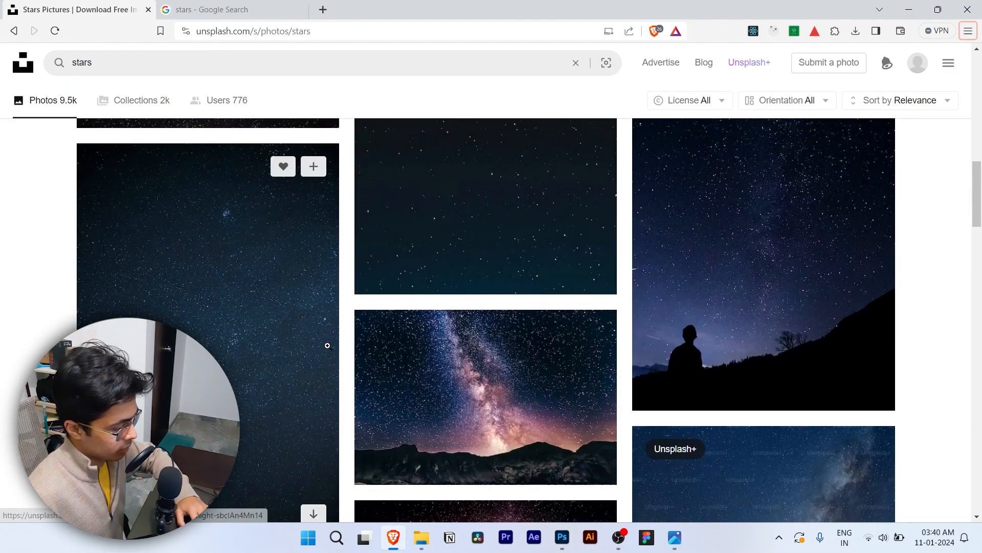
scroll(232, 269, down, 8)
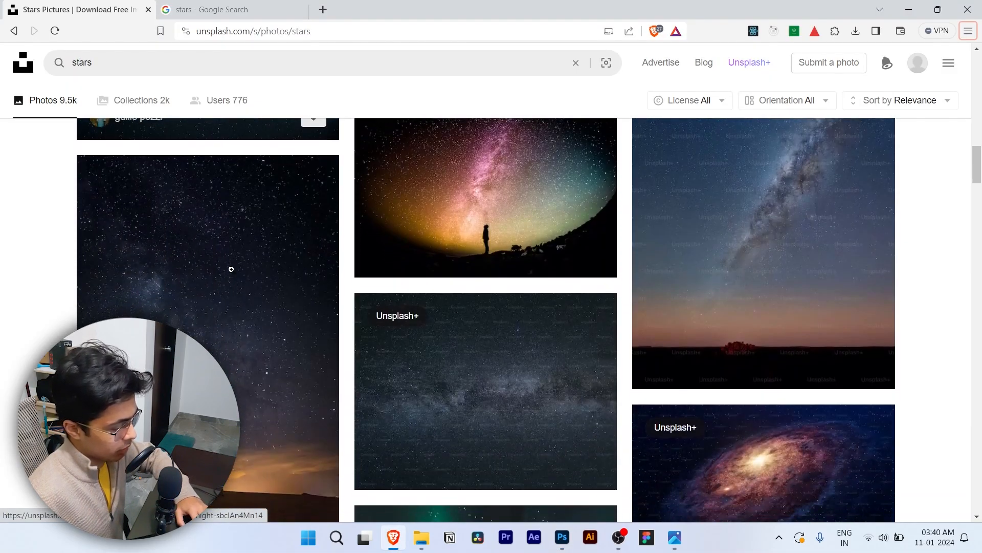
scroll(232, 270, up, 10)
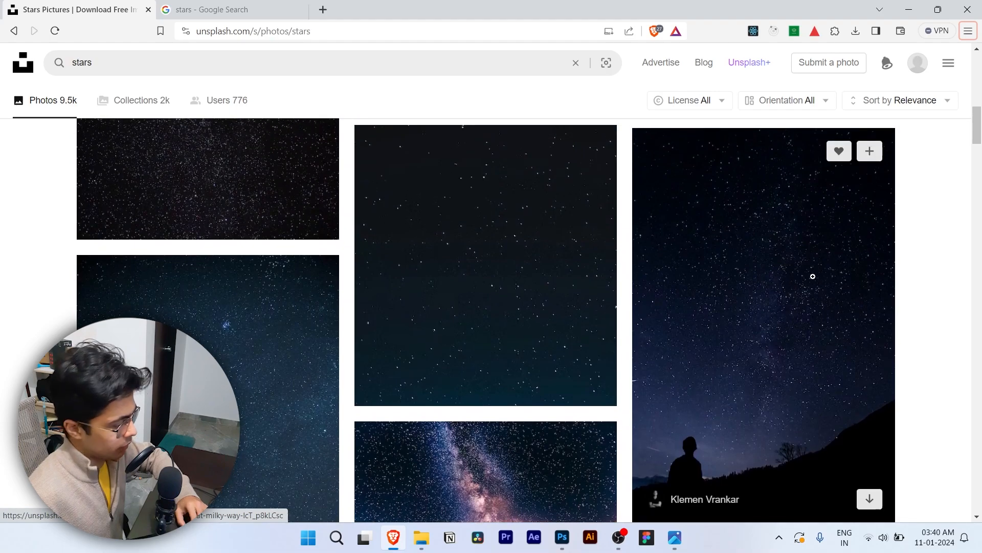
click(271, 313)
click(870, 73)
click(862, 150)
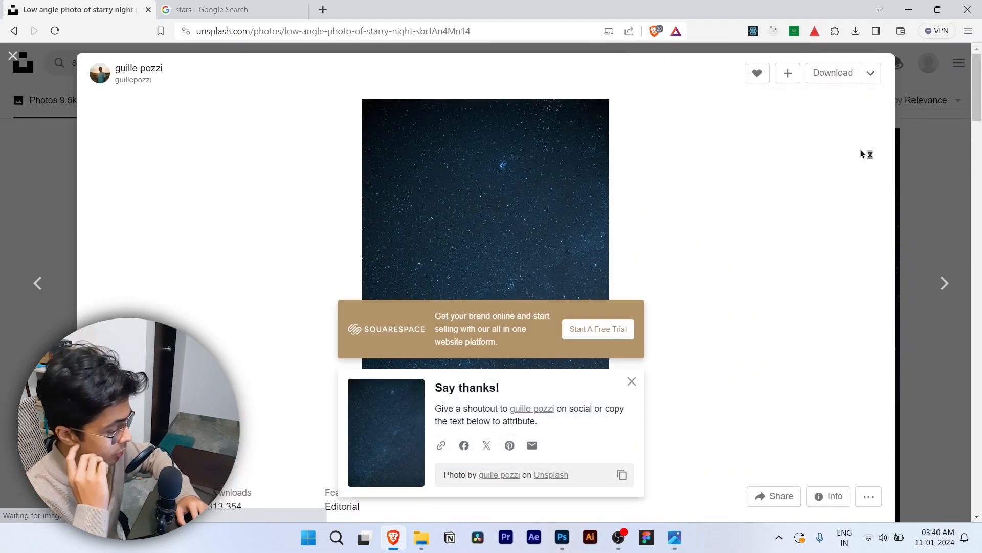
click(384, 286)
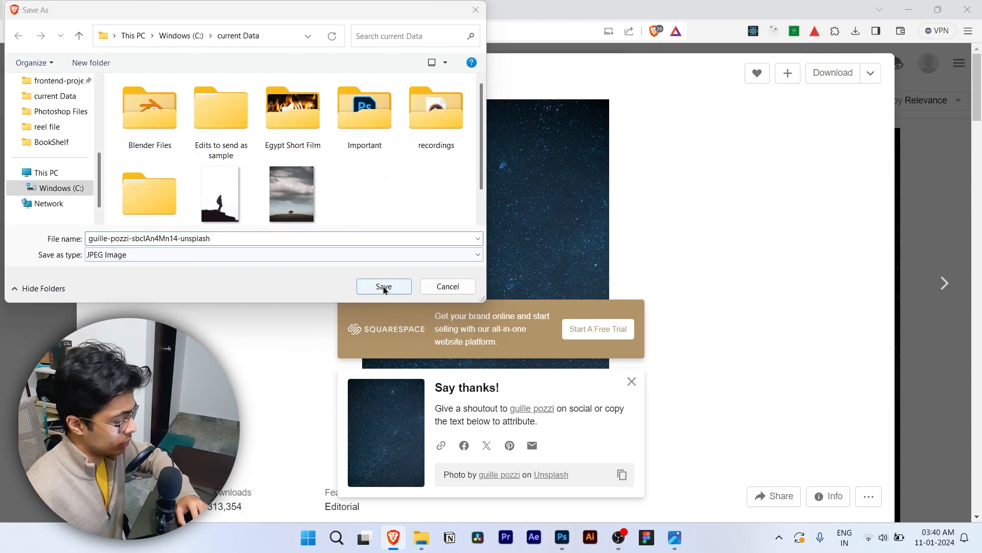
click(857, 31)
click(856, 30)
click(916, 9)
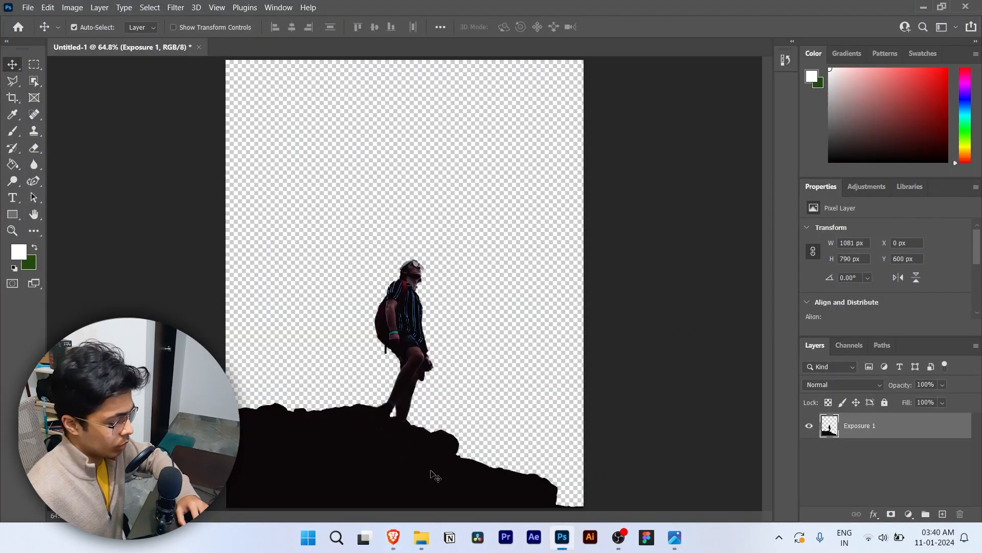
Place the downloaded starry night image from the current Data folder into the poster and scale it to 1080 × 1620 px, filling the canvas
click(421, 537)
click(246, 134)
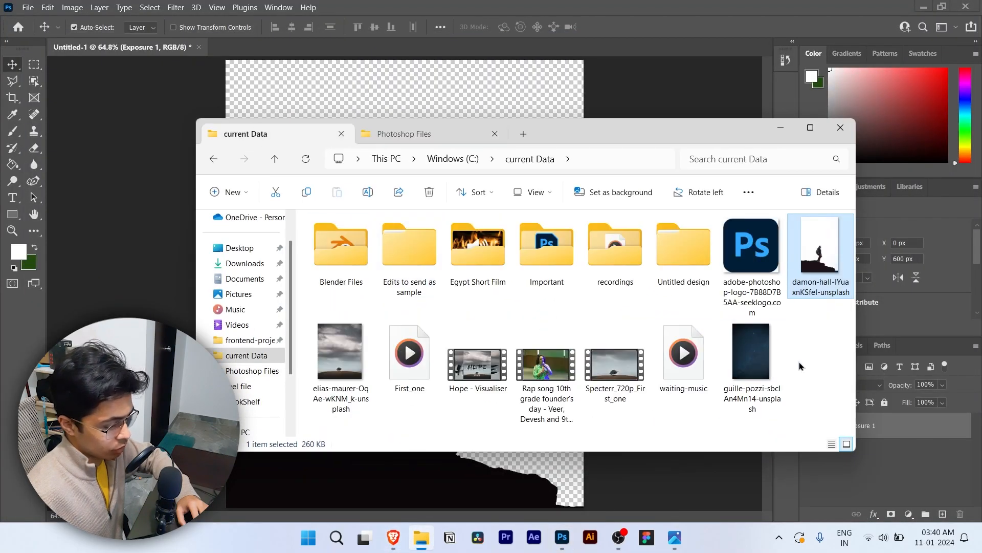
drag(751, 353, 490, 98)
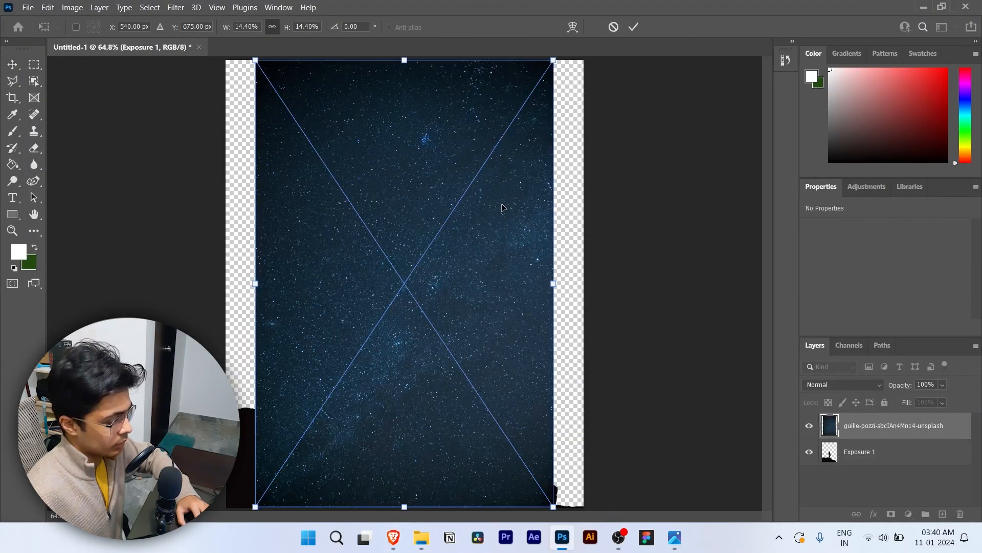
drag(556, 285, 587, 280)
drag(473, 296, 473, 251)
click(635, 27)
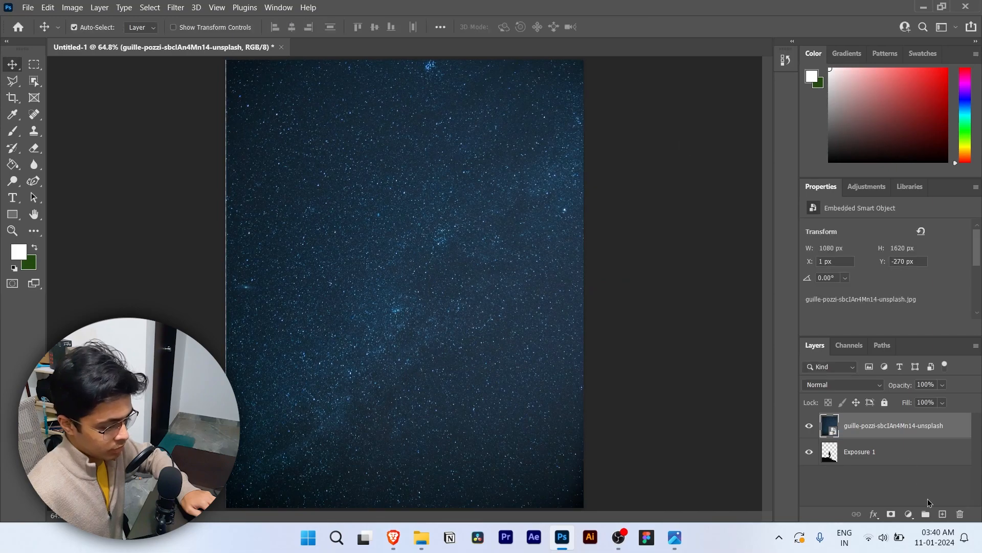
Align the star image horizontally at X 0 px and move the Exposure 1 layer above it
drag(513, 347, 507, 343)
drag(865, 453, 859, 427)
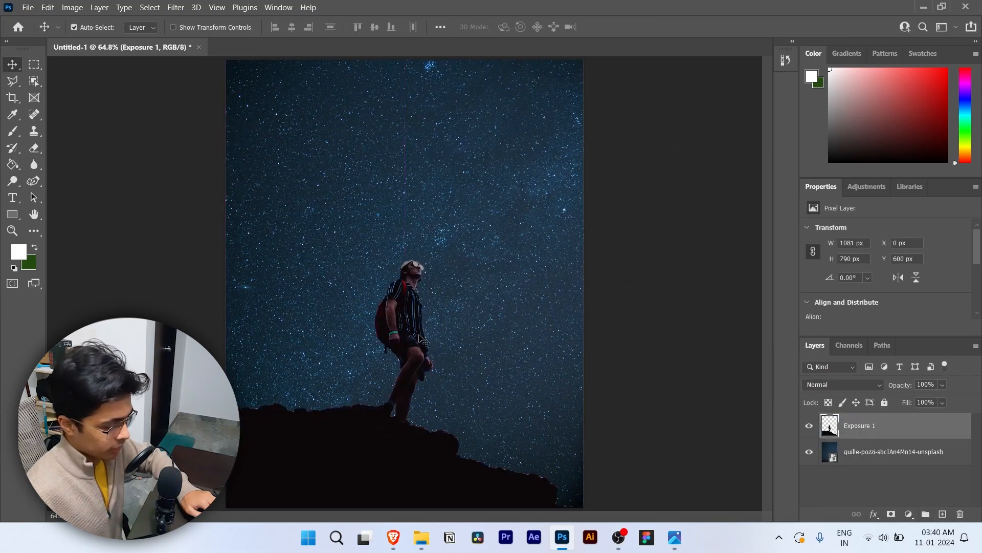
click(312, 367)
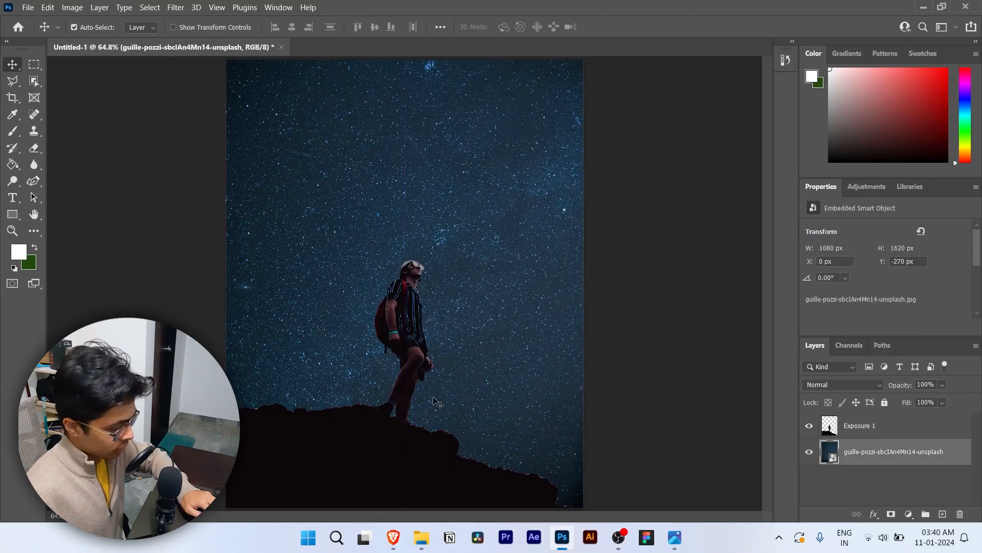
Rasterize the star background layer
scroll(262, 392, up, 5)
scroll(262, 392, up, 5)
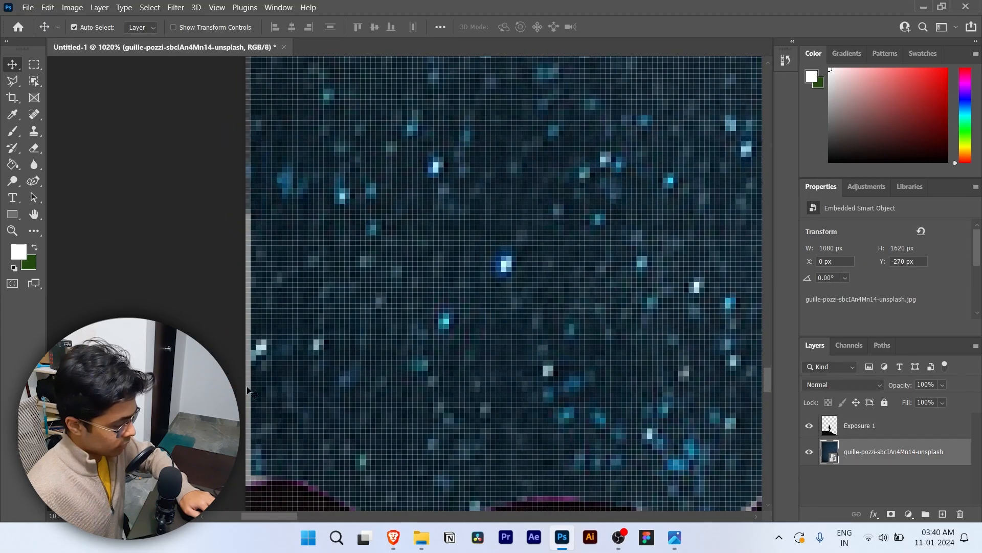
right_click(839, 455)
click(793, 238)
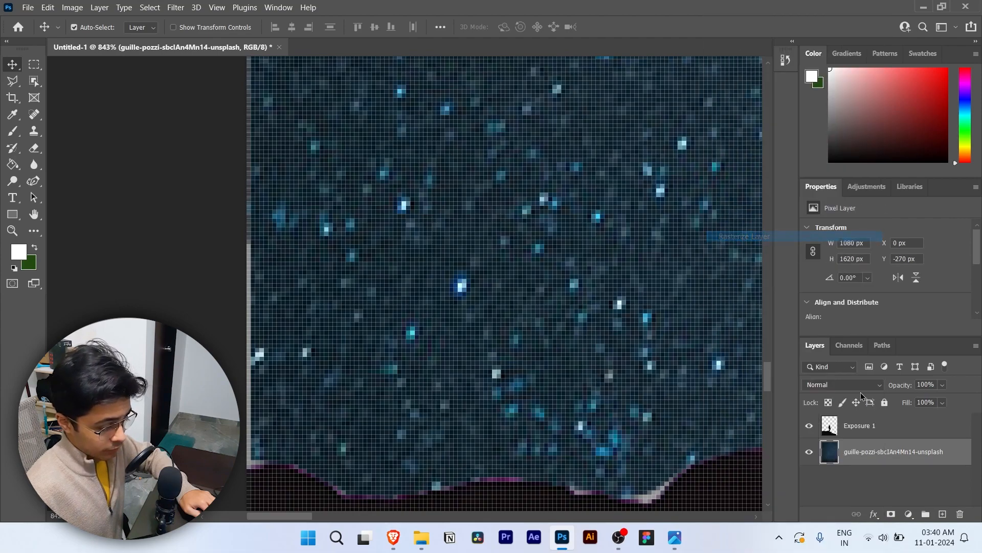
Try to outline the light strip along the canvas's left edge on the Exposure 1 layer with the Polygonal Lasso
click(890, 425)
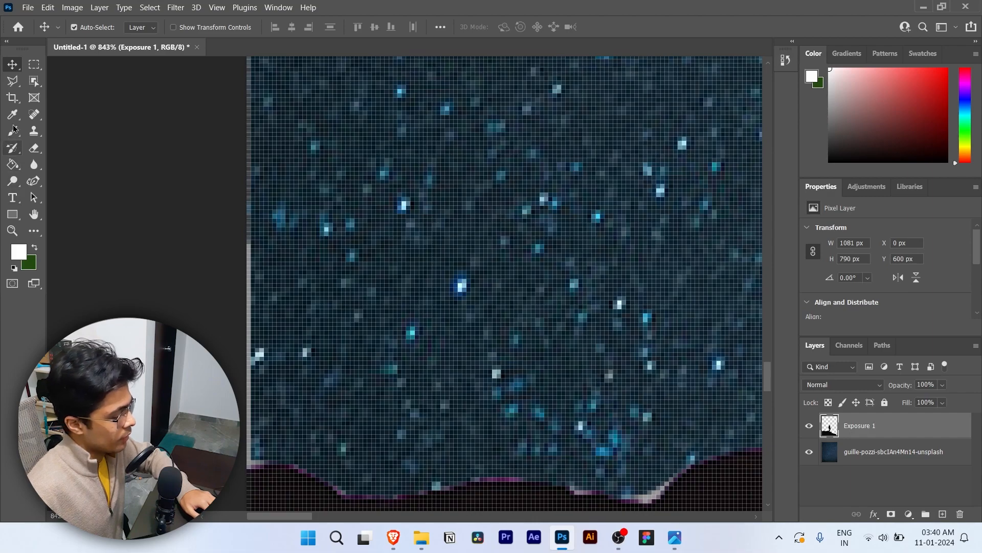
click(12, 81)
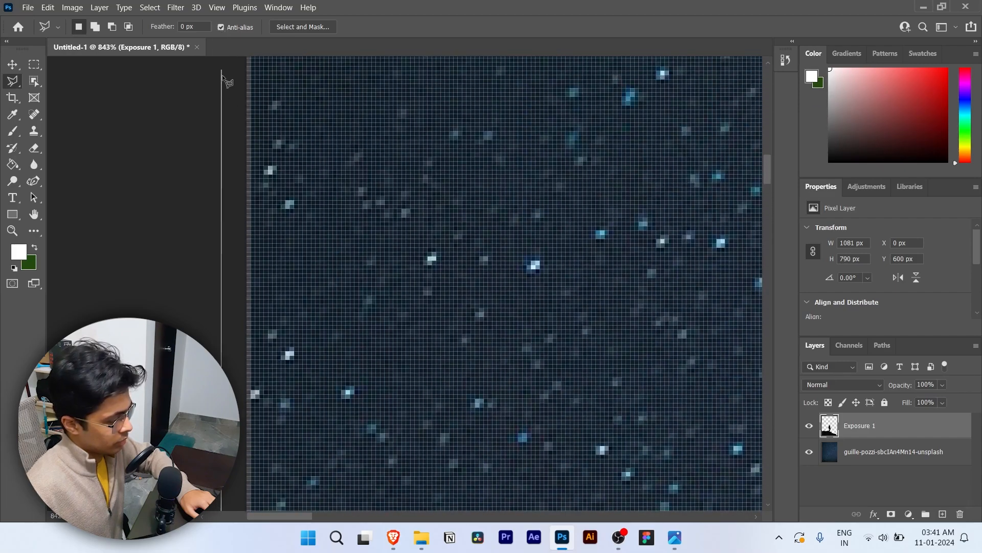
double_click(210, 158)
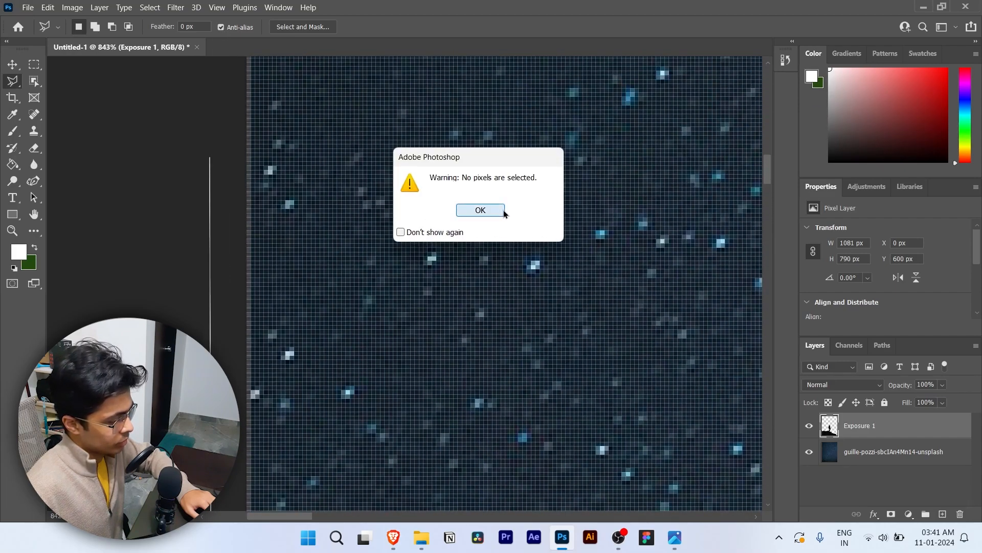
click(502, 211)
scroll(292, 218, down, 8)
scroll(296, 205, down, 5)
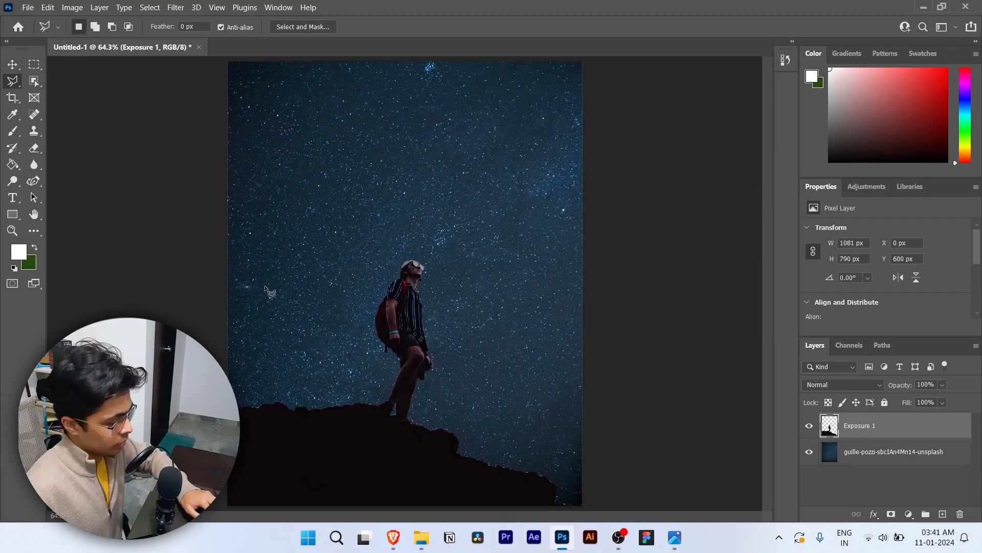
Outline the white fringe in the ridge's dip near the canvas's left edge with the Polygonal Lasso, delete it and deselect
scroll(249, 384, up, 8)
scroll(256, 440, down, 4)
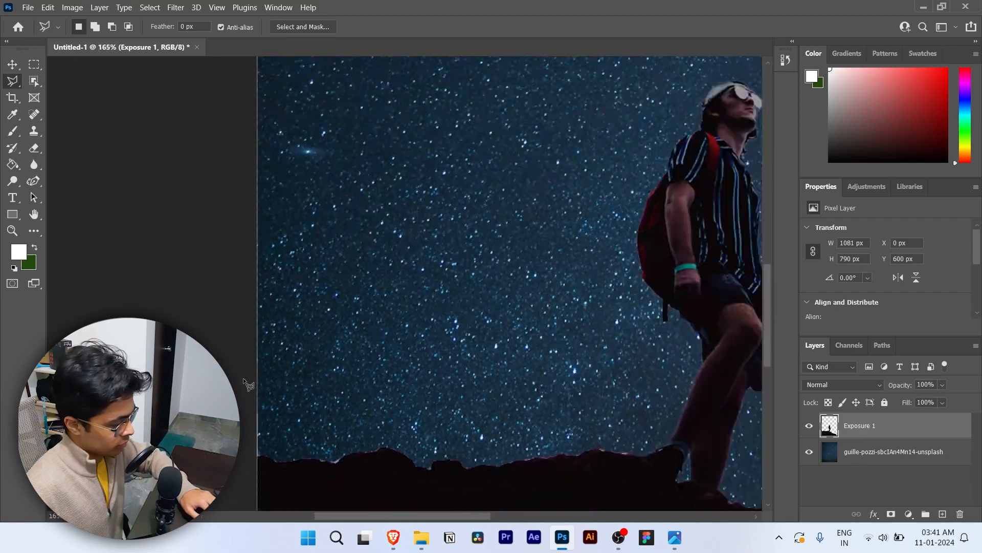
scroll(258, 458, up, 6)
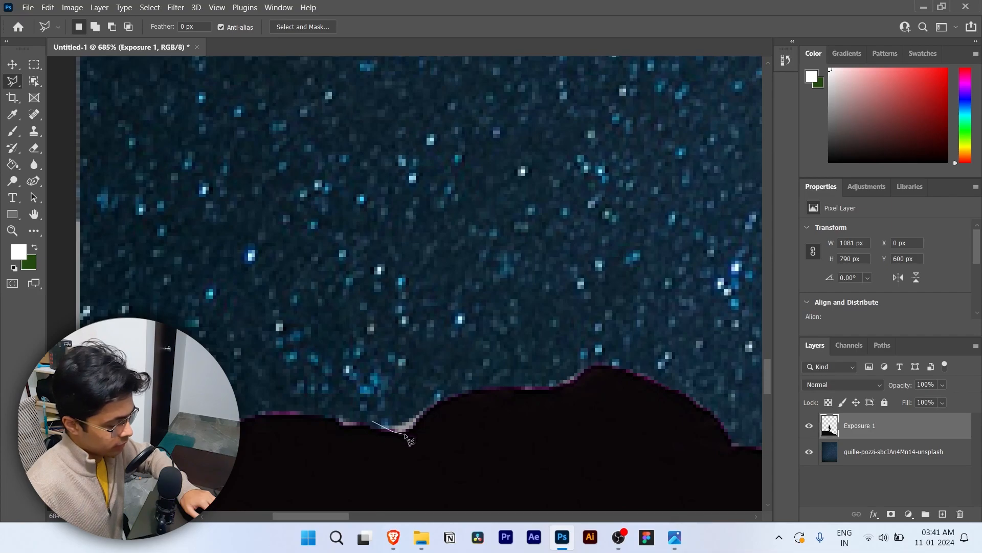
click(434, 400)
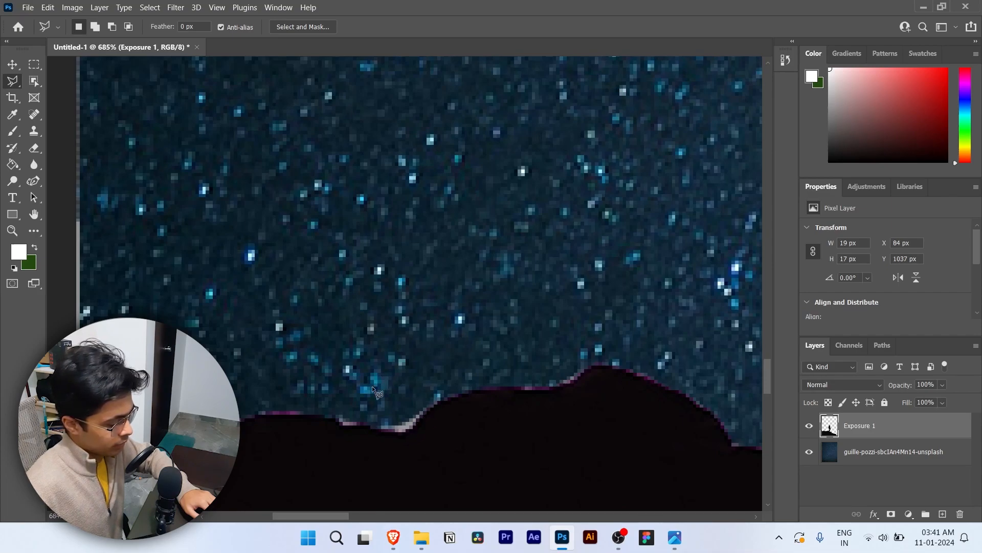
click(372, 388)
key(Delete)
key(ctrl+d)
scroll(189, 390, down, 2)
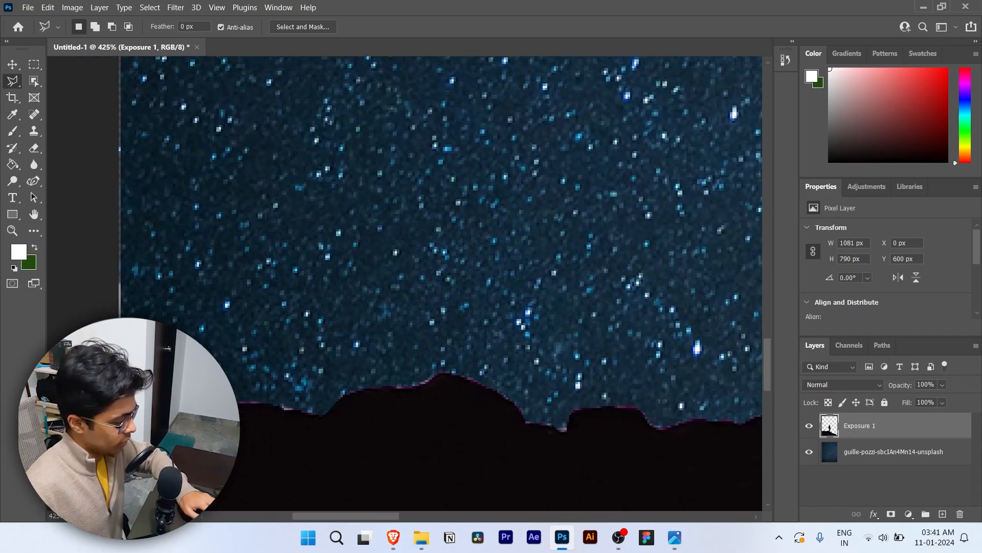
Outline a narrow strip along the canvas's left edge above the ridge, delete it from Exposure 1 and deselect
click(84, 389)
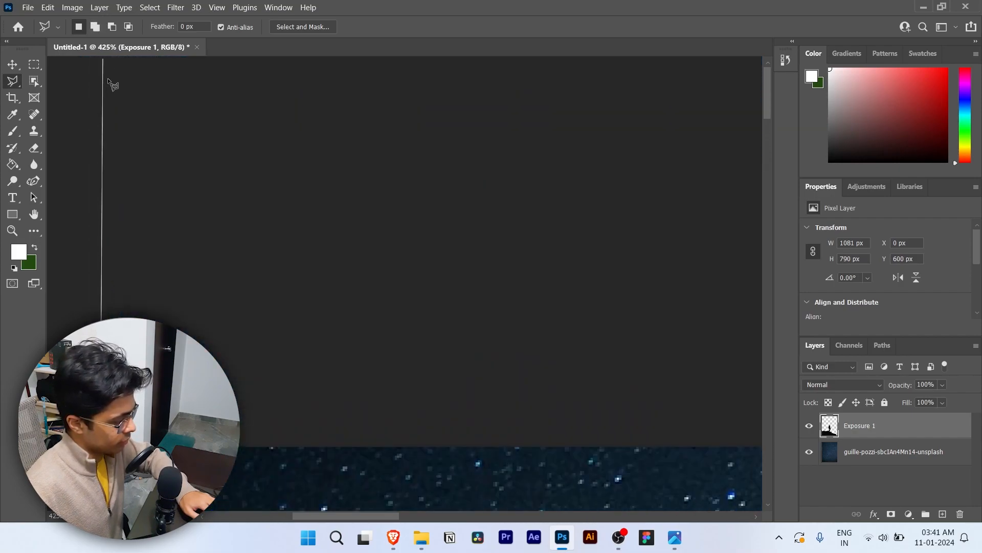
double_click(102, 354)
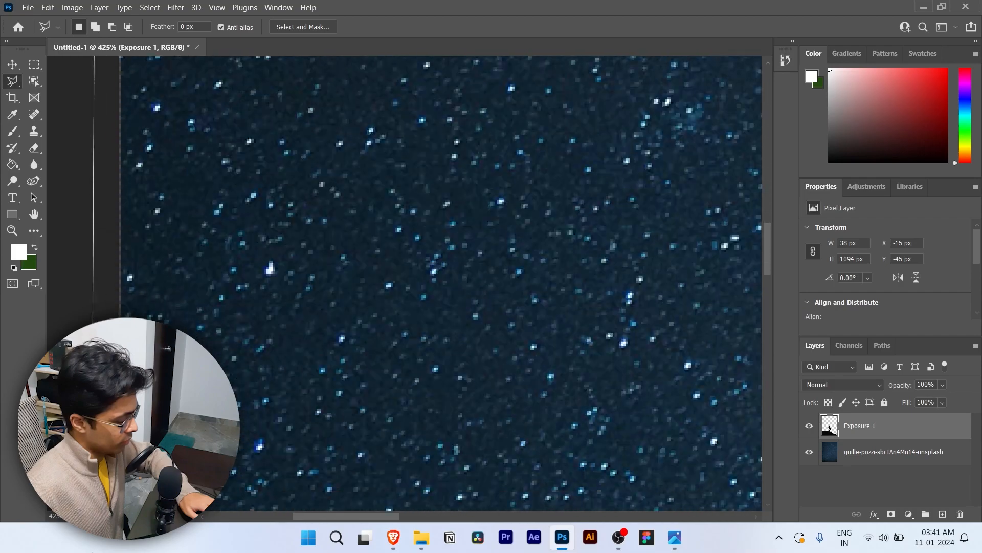
click(97, 300)
click(129, 271)
double_click(281, 217)
key(Delete)
key(ctrl+d)
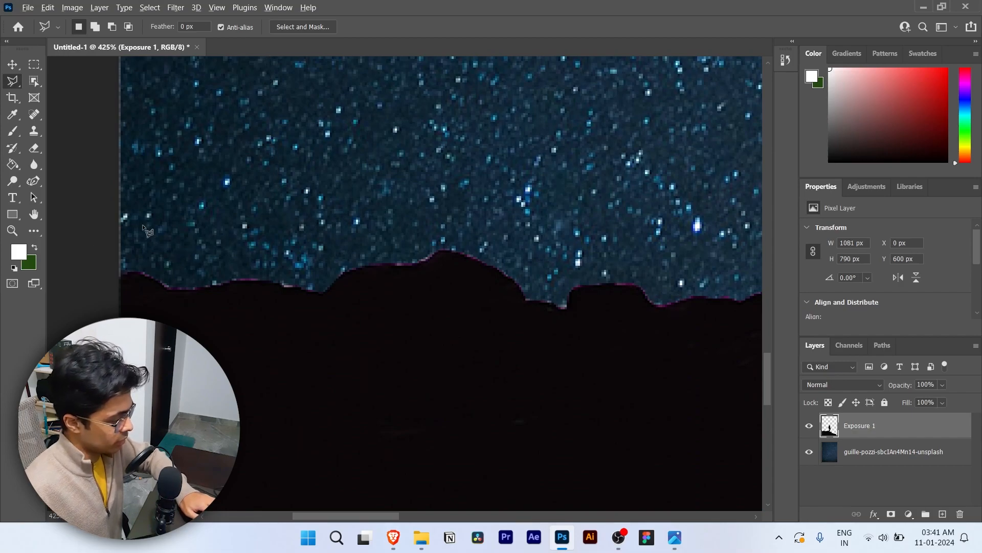
Outline the area just above the ridge's left end with the Polygonal Lasso to clean up its edge
scroll(138, 270, up, 2)
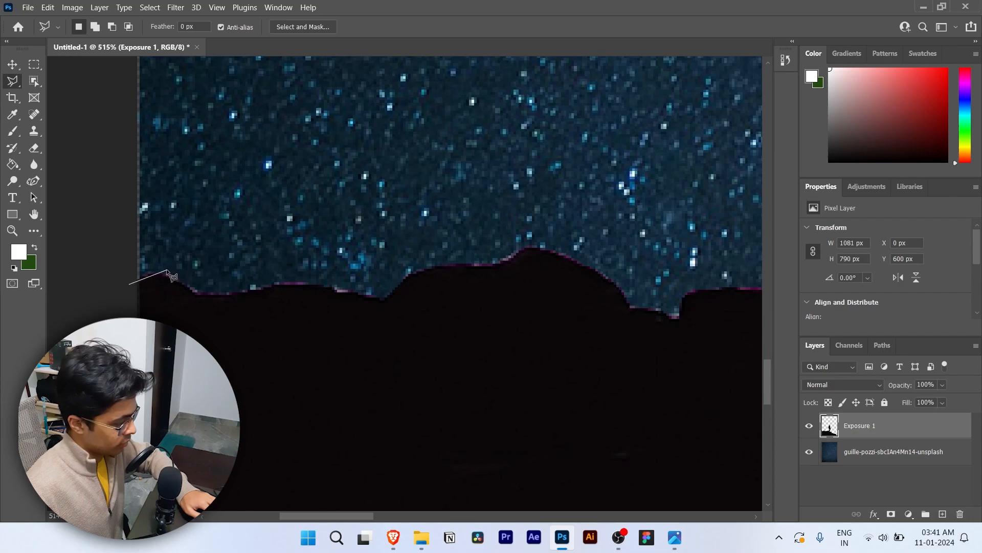
click(185, 231)
double_click(79, 224)
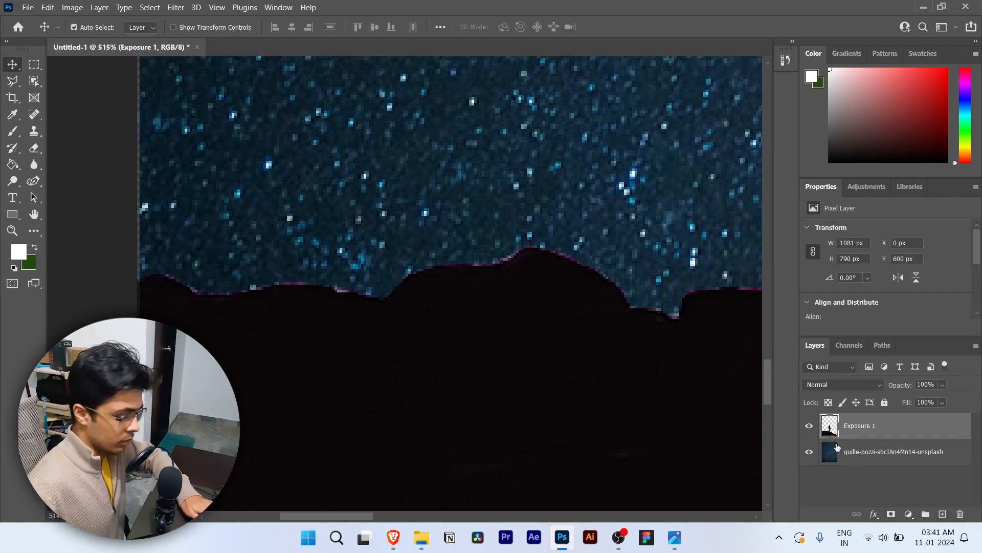
Try to shift the star background layer slightly with the Move tool to cover the thin line at the canvas's left edge
key(v)
click(866, 455)
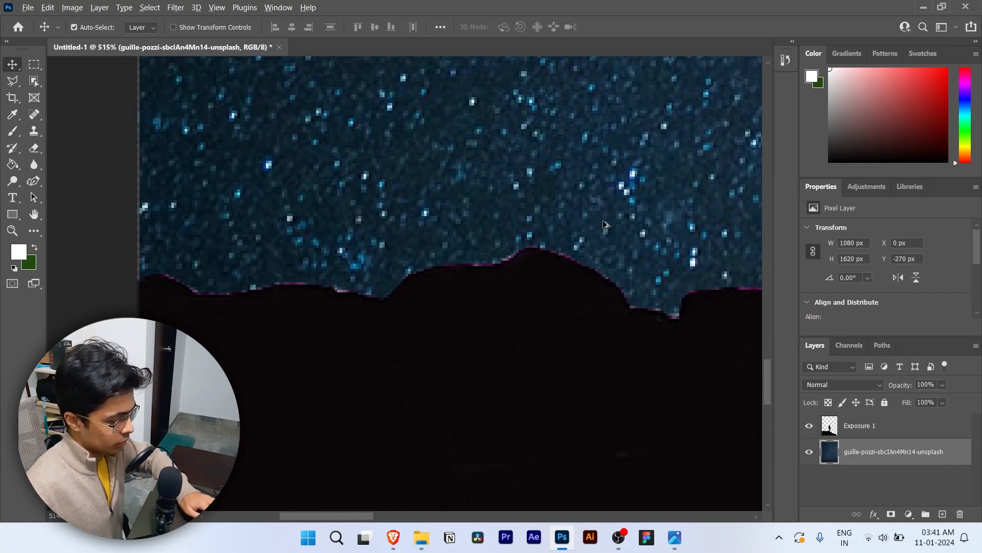
scroll(610, 226, down, 10)
scroll(613, 248, down, 6)
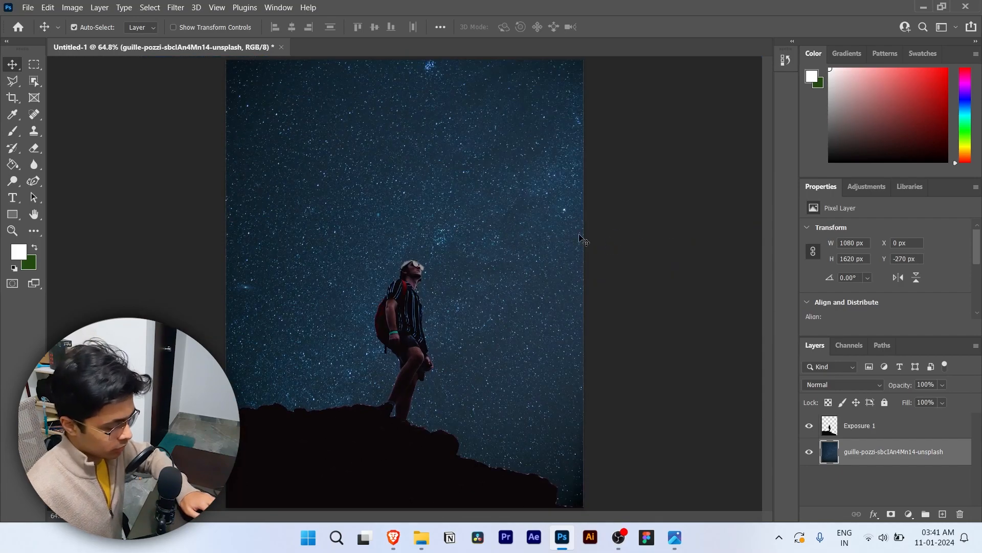
drag(548, 285, 544, 286)
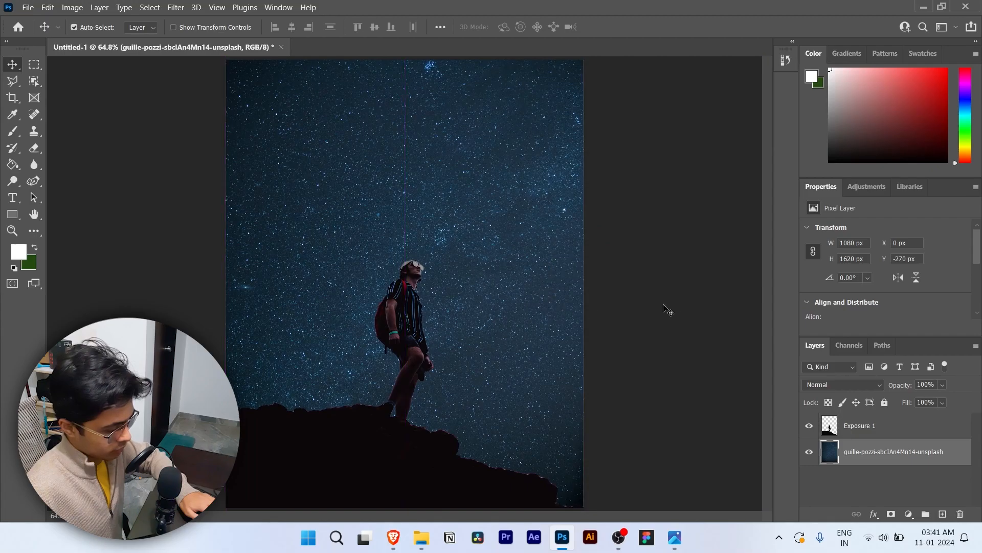
click(655, 310)
Scale the star background layer to 1124 × 1686 px so it extends past the canvas edges
scroll(287, 369, up, 12)
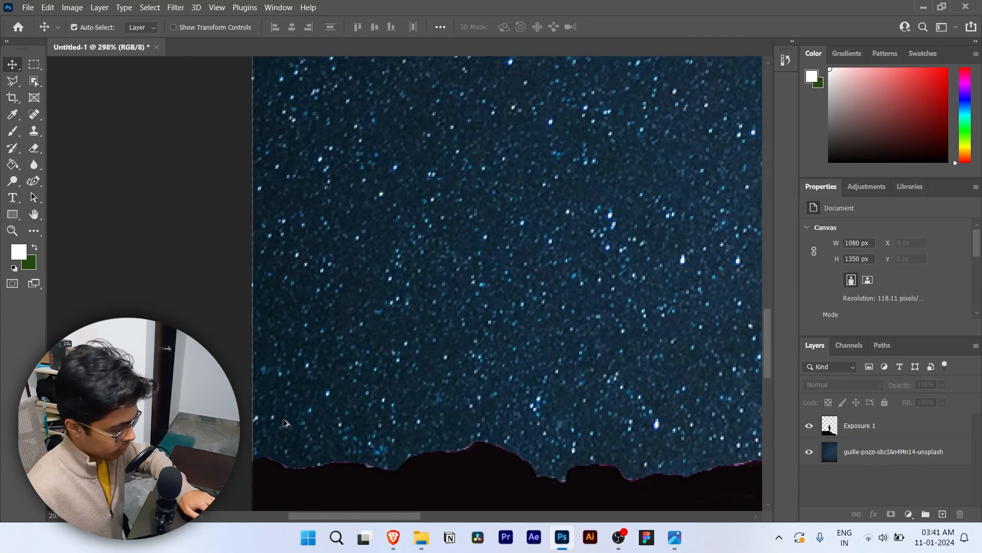
scroll(266, 417, down, 15)
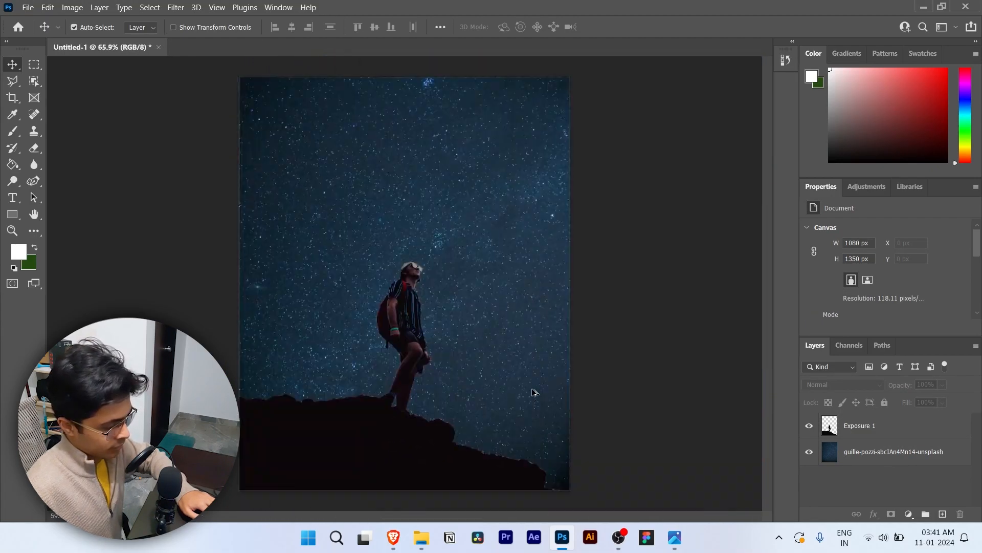
scroll(460, 392, up, 3)
scroll(450, 363, down, 2)
click(481, 248)
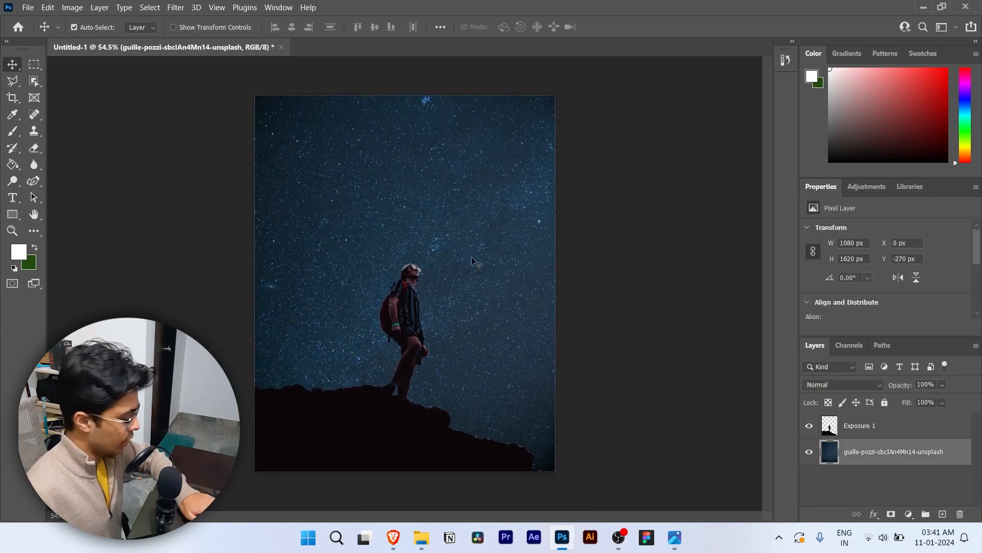
key(ctrl+t)
drag(554, 246, 562, 246)
click(633, 26)
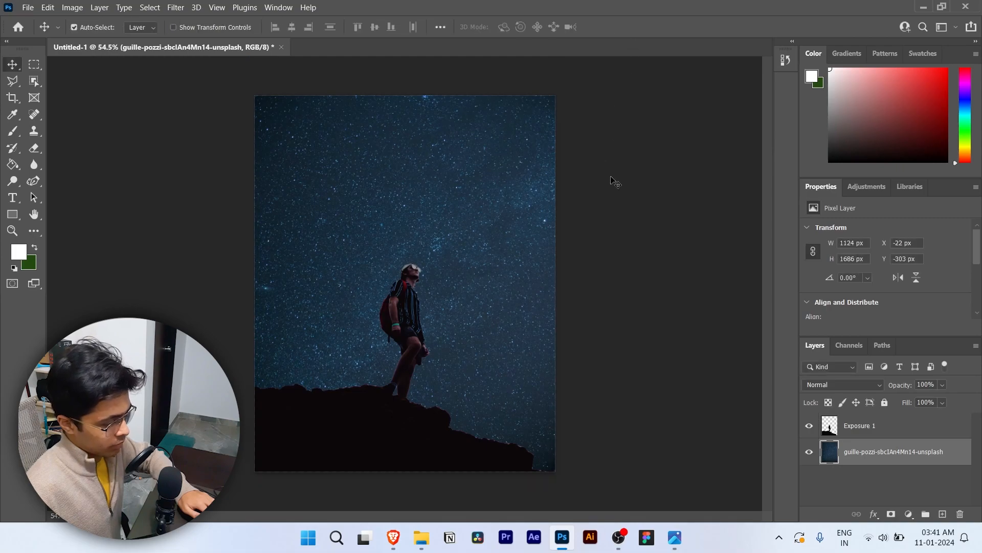
click(593, 265)
Switch to the Photos app and view the reference image Man on mountain space bg without texture.png
key(alt+Tab)
key(alt+Tab)
key(alt+Tab)
key(alt+Tab)
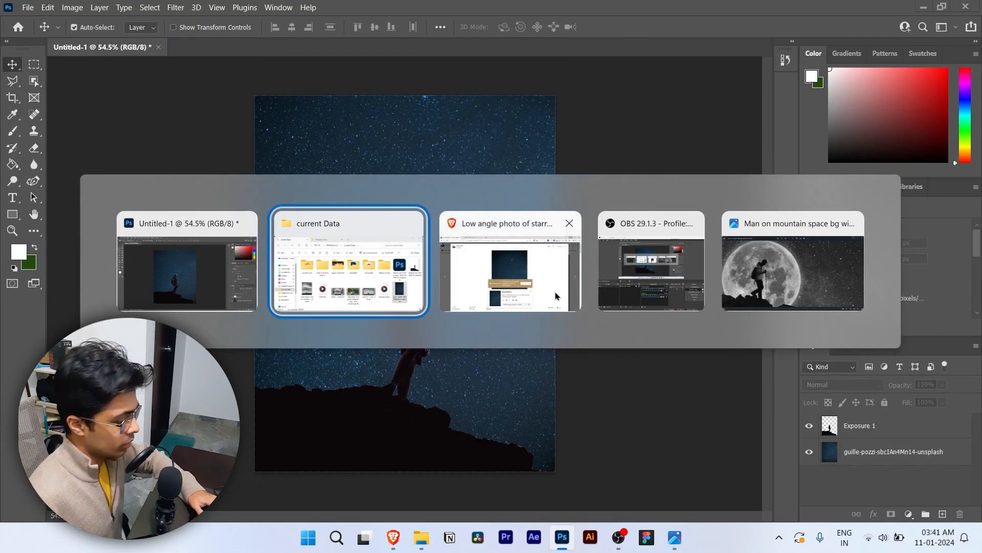
scroll(559, 274, down, 3)
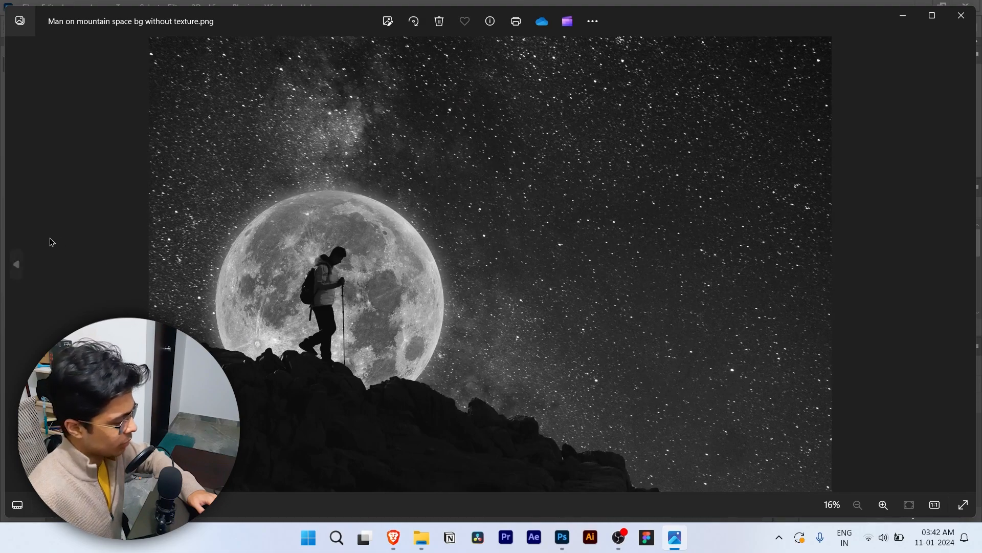
View the reference image Man on mountain space bg with texture.png and switch back to Photoshop
click(15, 264)
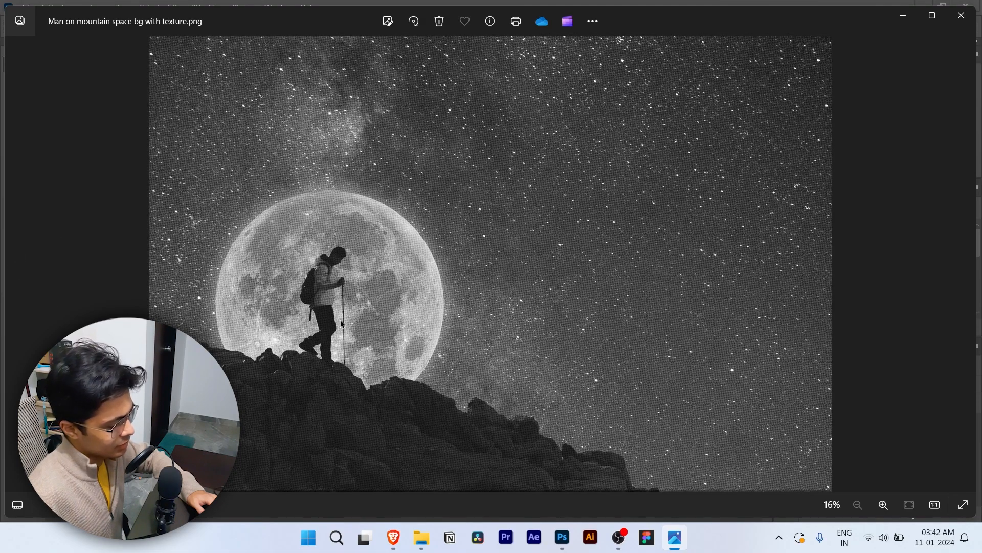
key(alt+Tab)
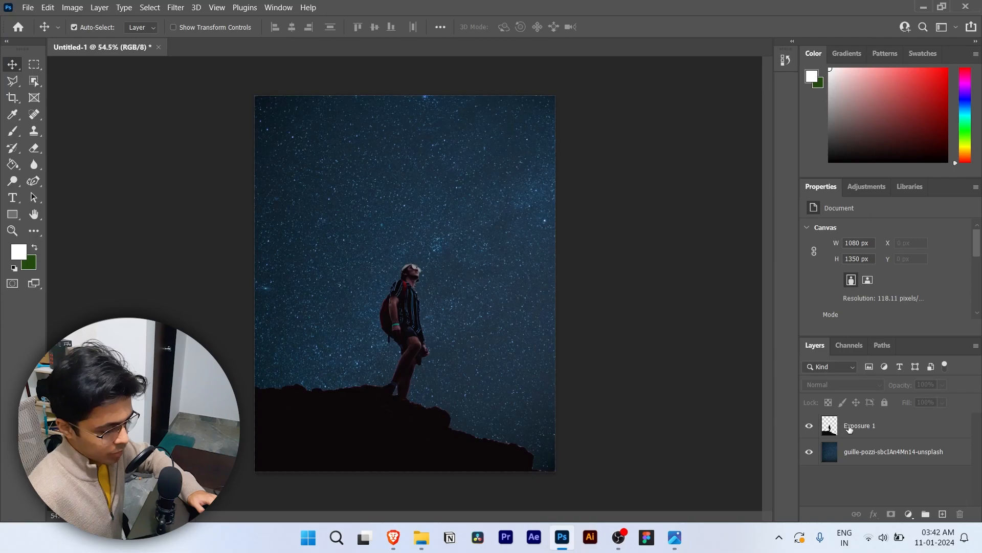
Add a Hue/Saturation adjustment layer above the Exposure 1 layer with Saturation at -100 to make the poster black and white
click(849, 428)
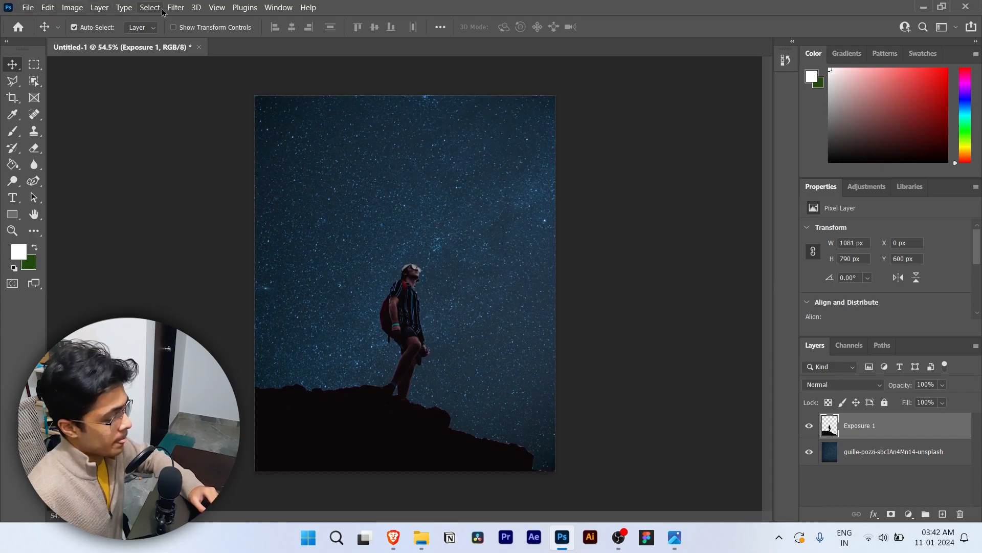
click(867, 187)
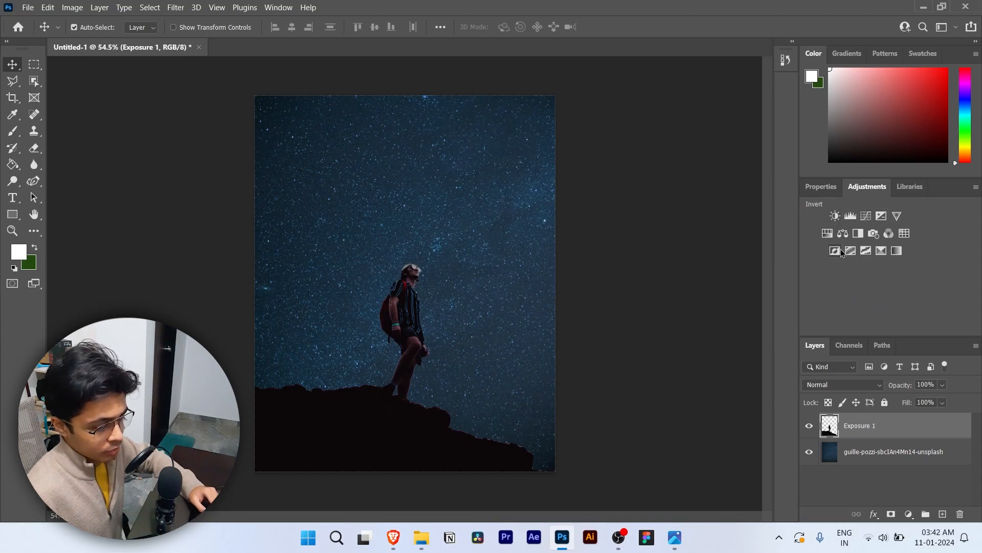
click(827, 235)
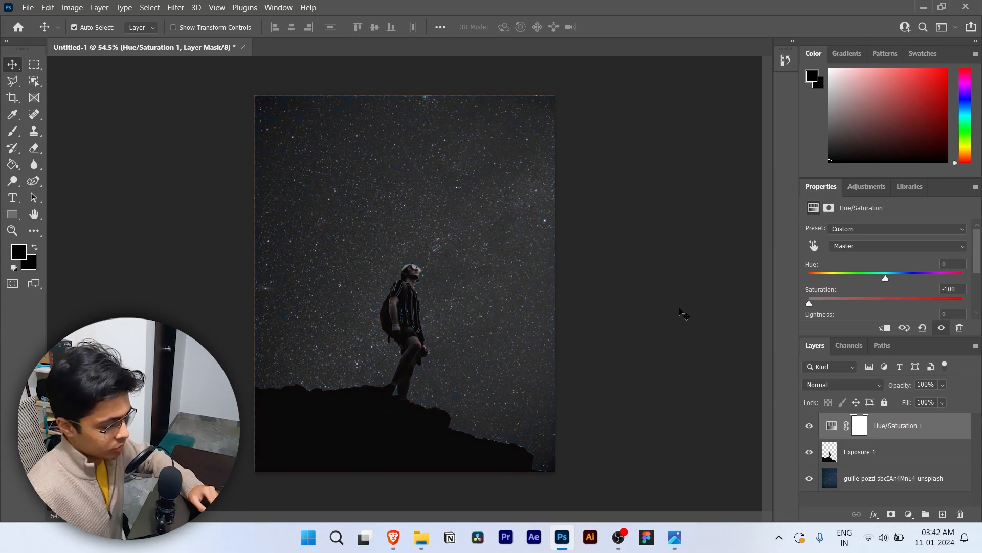
click(666, 314)
scroll(394, 305, up, 4)
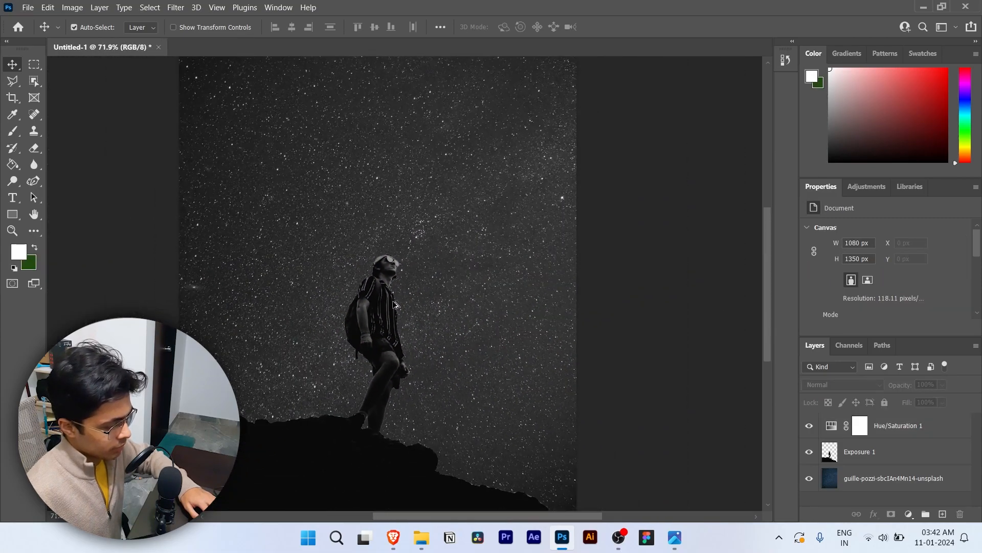
scroll(394, 305, down, 3)
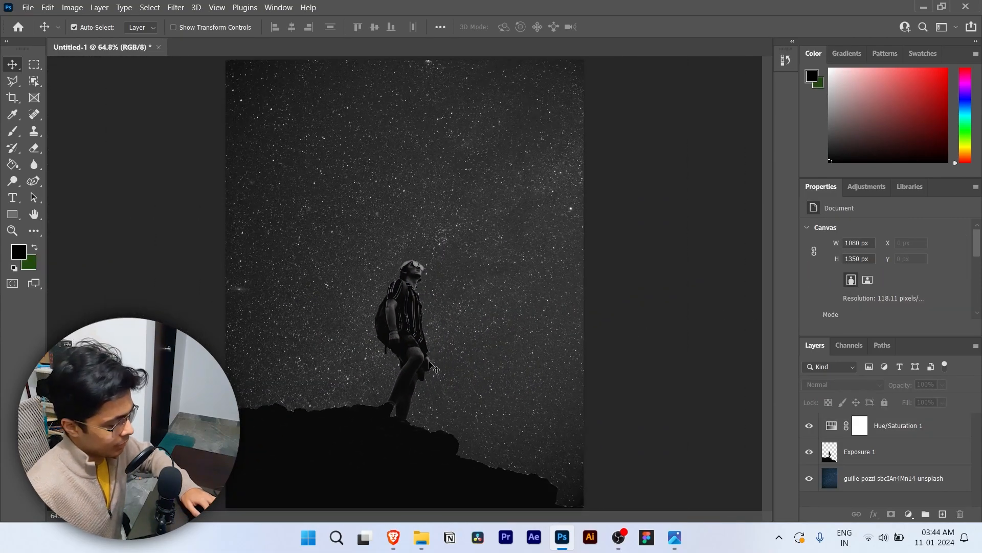
scroll(423, 387, up, 10)
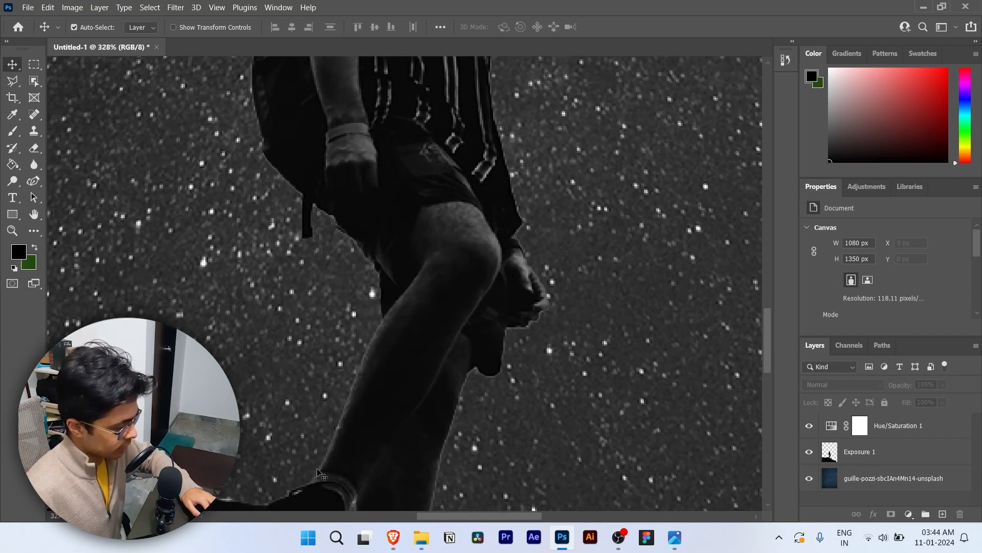
scroll(393, 392, down, 10)
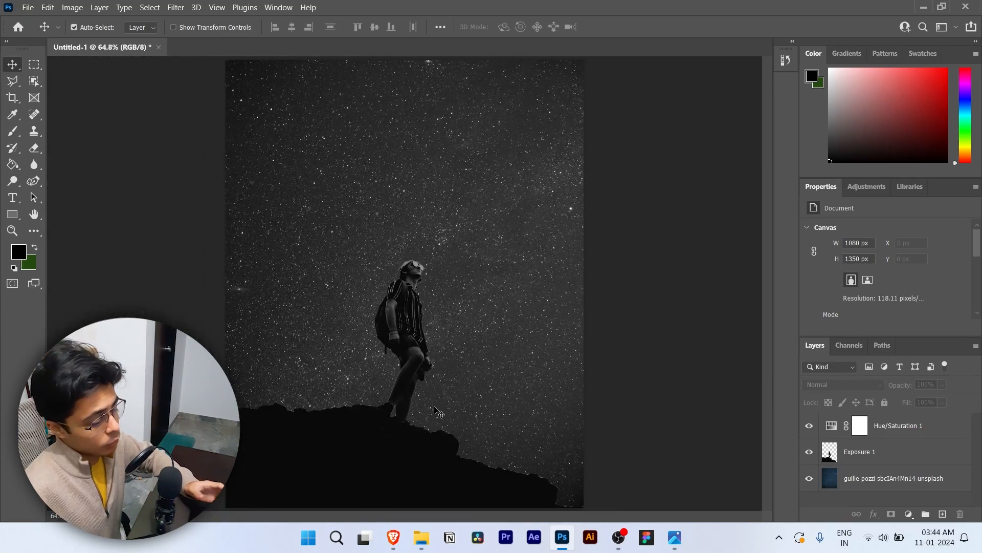
Switch to the Photos app, examine the textured reference close up around the man's legs and the moon, and return to Photoshop
key(alt+Tab)
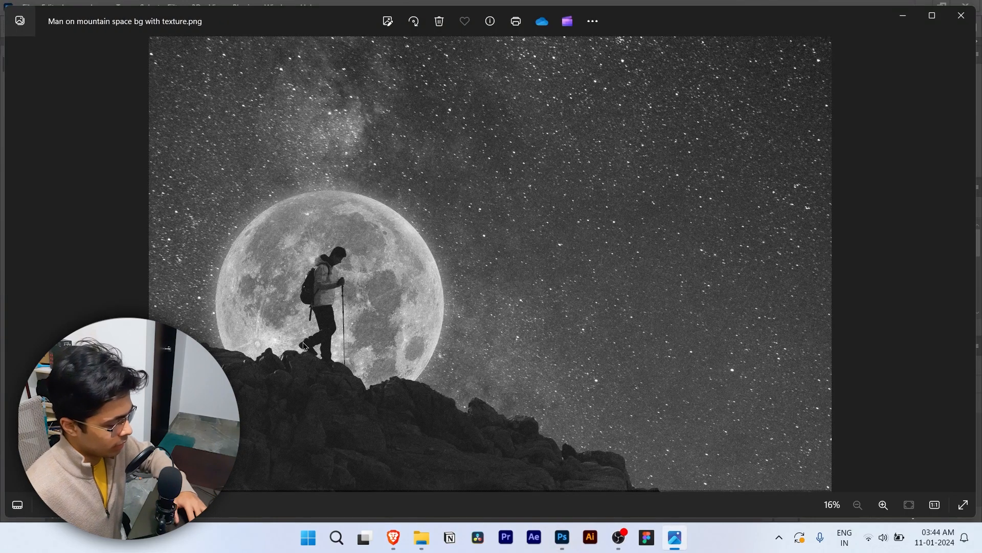
scroll(303, 347, up, 3)
scroll(268, 349, up, 10)
scroll(237, 340, down, 6)
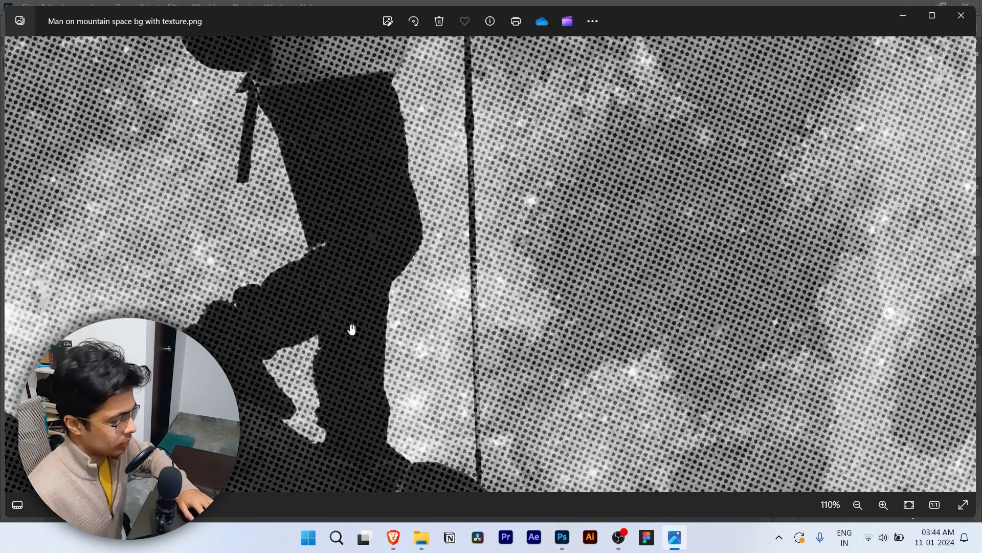
click(932, 16)
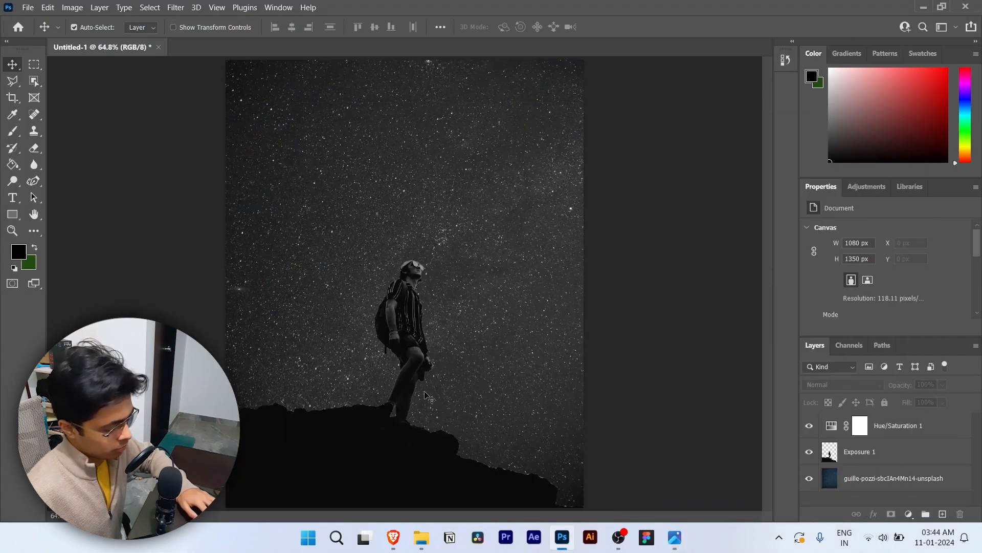
Convert the Exposure 1 layer to a smart object and open its contents for editing
click(866, 458)
right_click(851, 456)
click(773, 165)
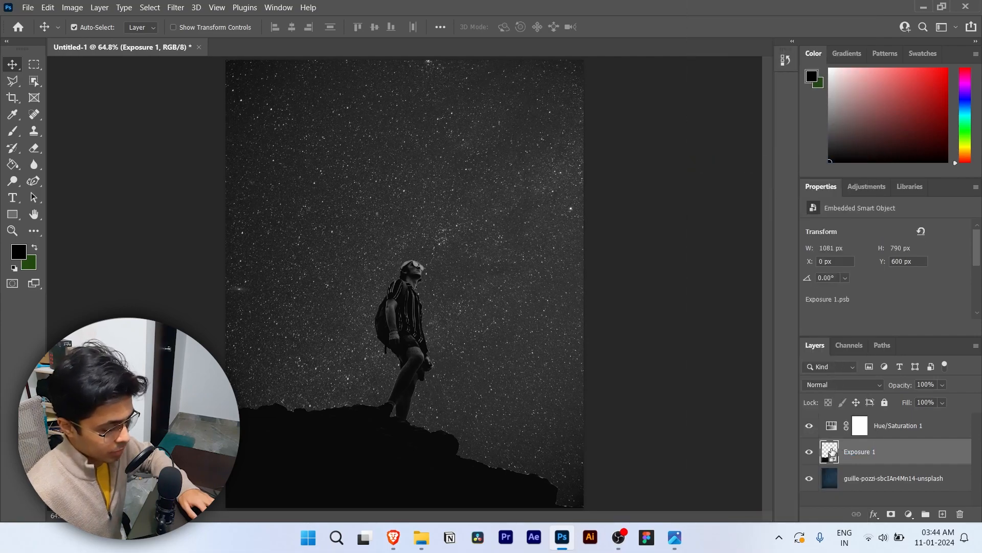
double_click(830, 451)
scroll(465, 310, down, 2)
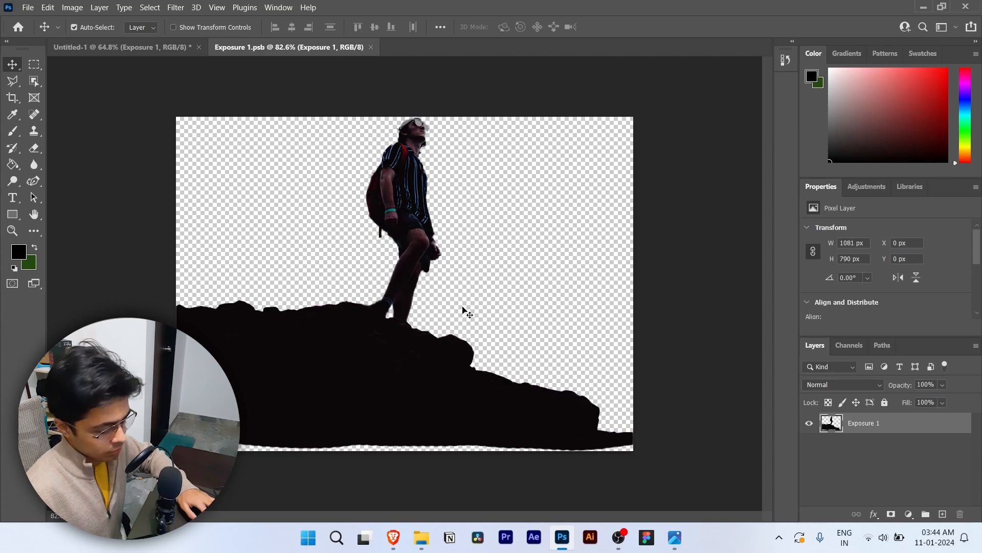
scroll(466, 311, up, 2)
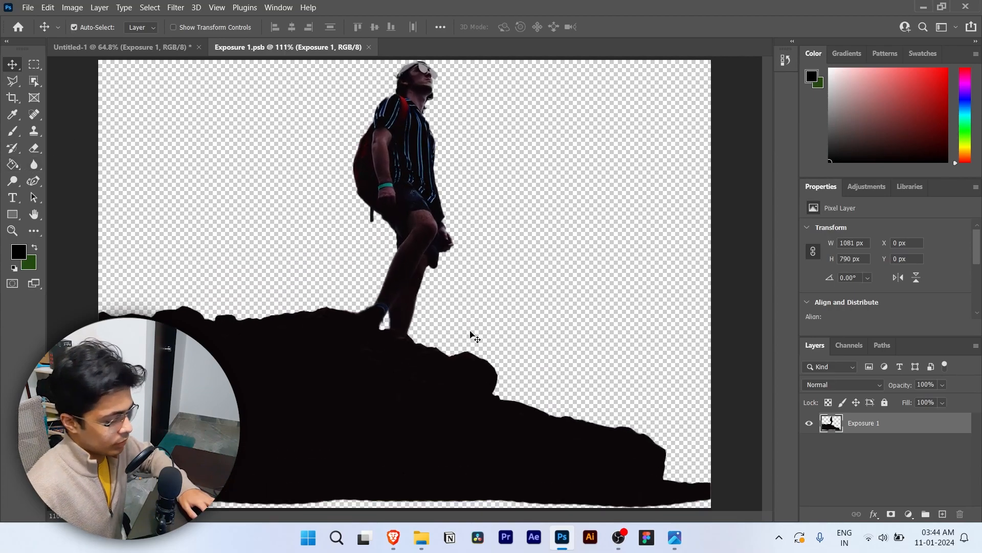
Add a new layer beneath the man and mountain in the smart object and fill it with black as a backdrop
click(943, 514)
drag(888, 432, 882, 458)
click(12, 164)
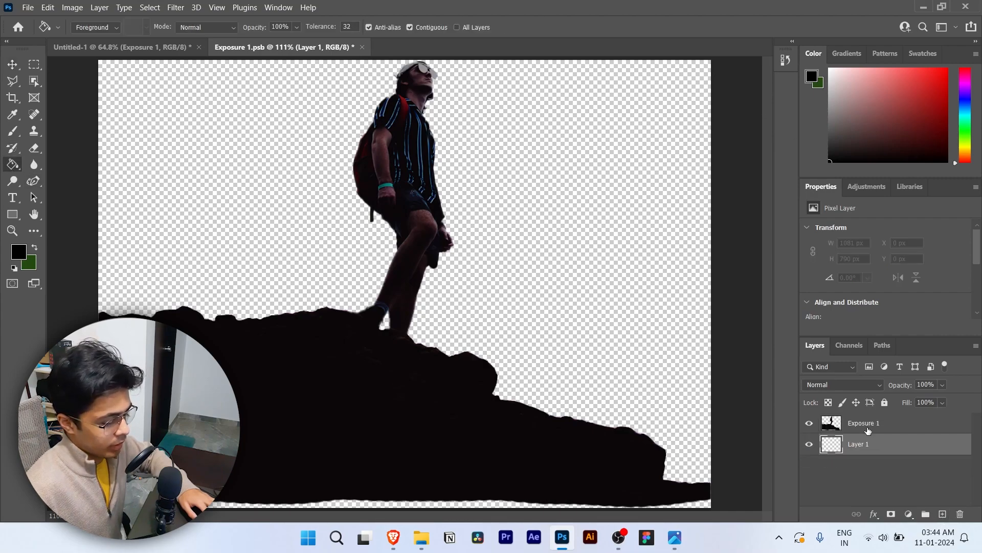
click(631, 294)
alt+scroll(395, 263, up, 5)
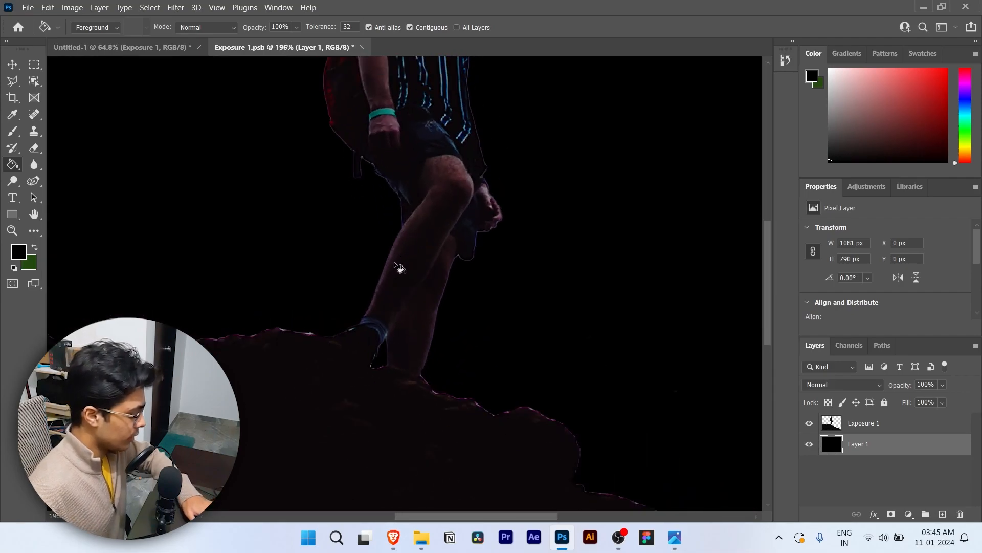
key(v)
alt+scroll(399, 267, down, 5)
alt+scroll(402, 265, up, 2)
Add a Brightness/Contrast adjustment layer above the man and mountain, raising the contrast and slightly lowering the brightness
click(864, 423)
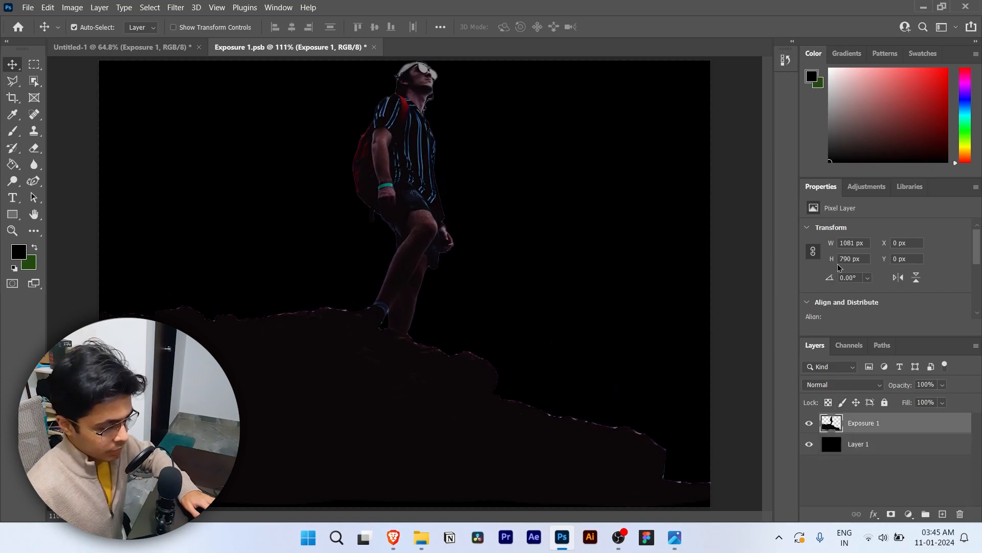
click(862, 188)
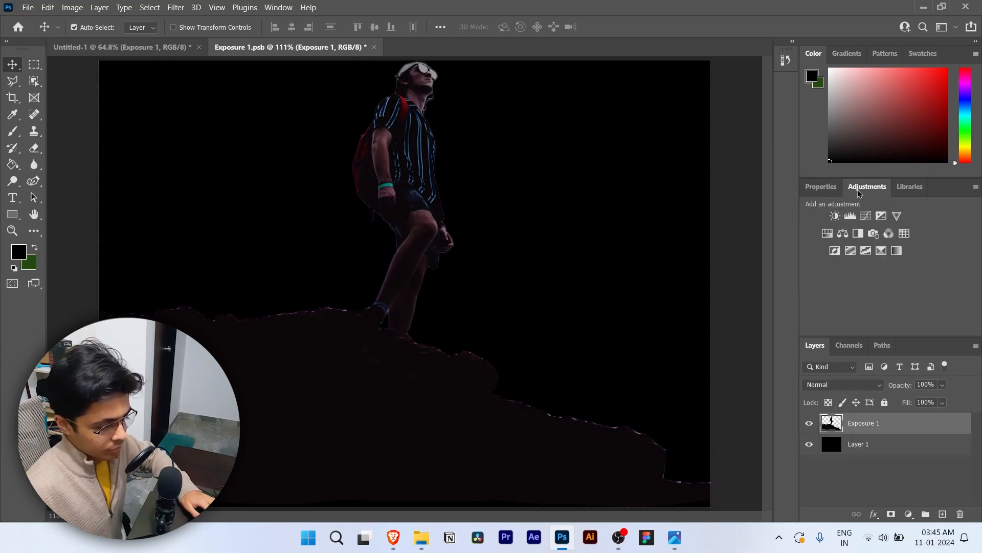
click(835, 215)
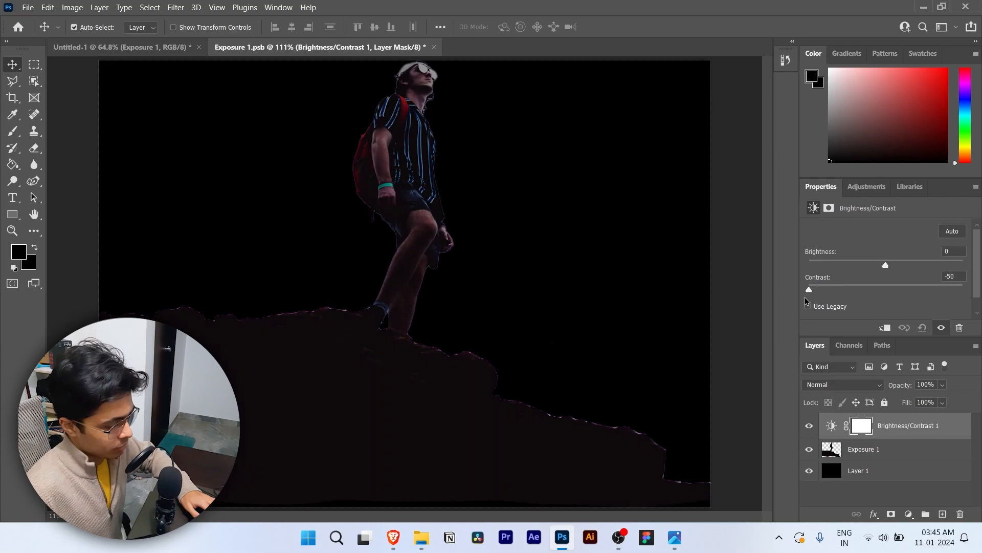
drag(825, 290, 962, 290)
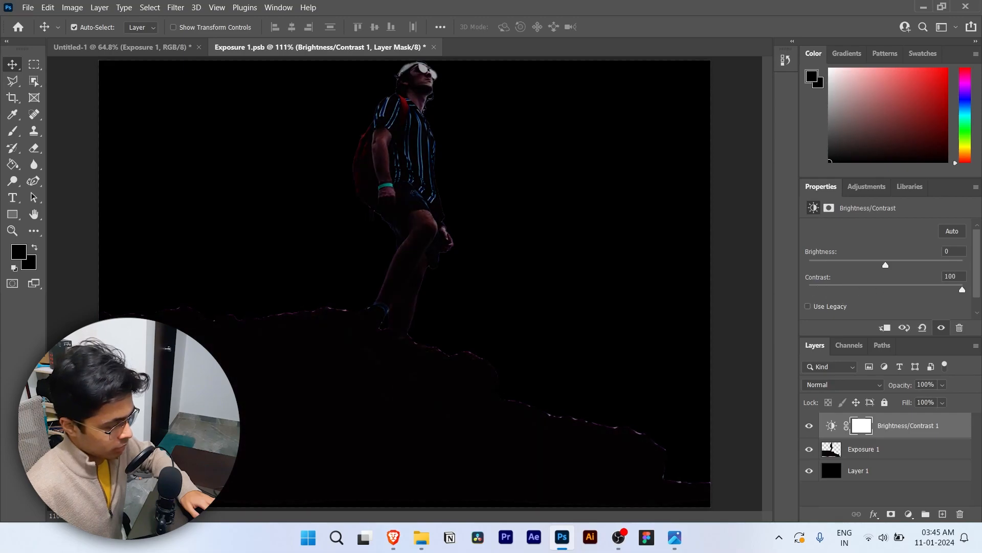
scroll(409, 261, up, 2)
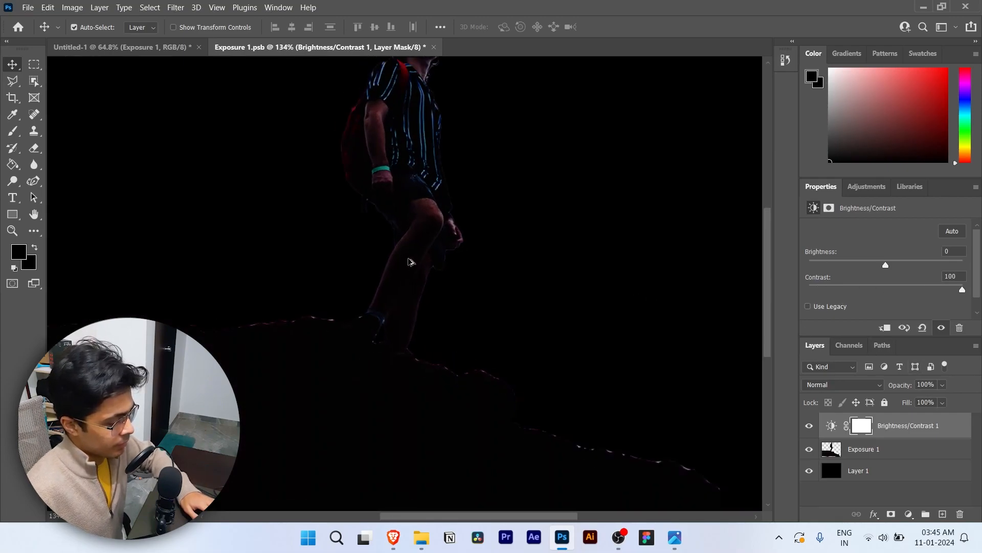
scroll(408, 260, down, 3)
click(924, 290)
drag(886, 265, 869, 266)
click(716, 242)
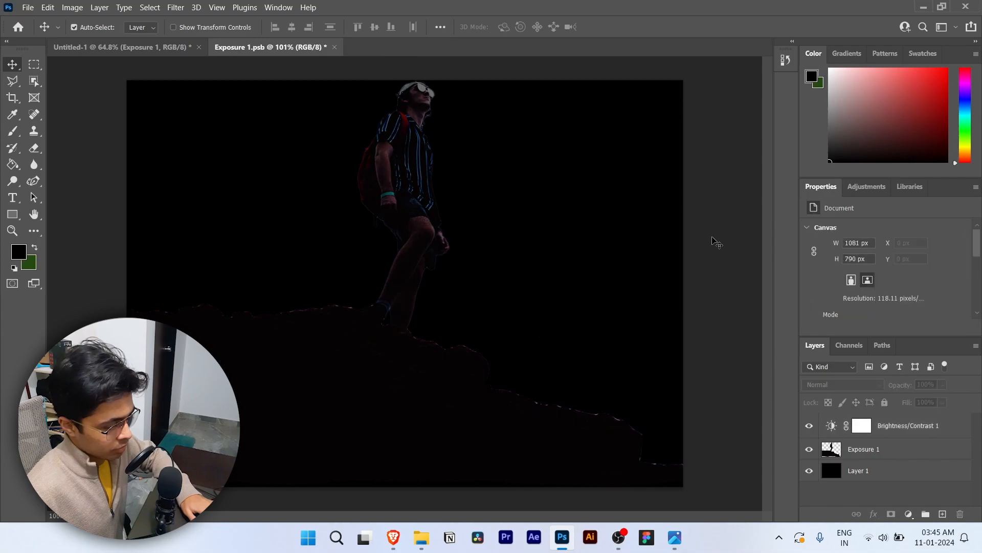
Delete the black backdrop layer from the smart object's contents, save them, and return to the poster document to check the result
click(120, 47)
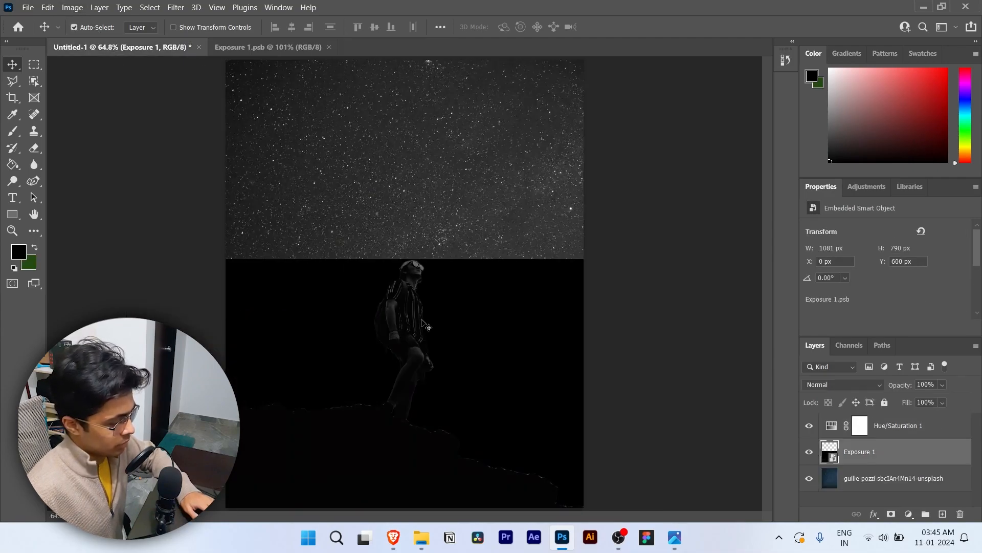
click(262, 46)
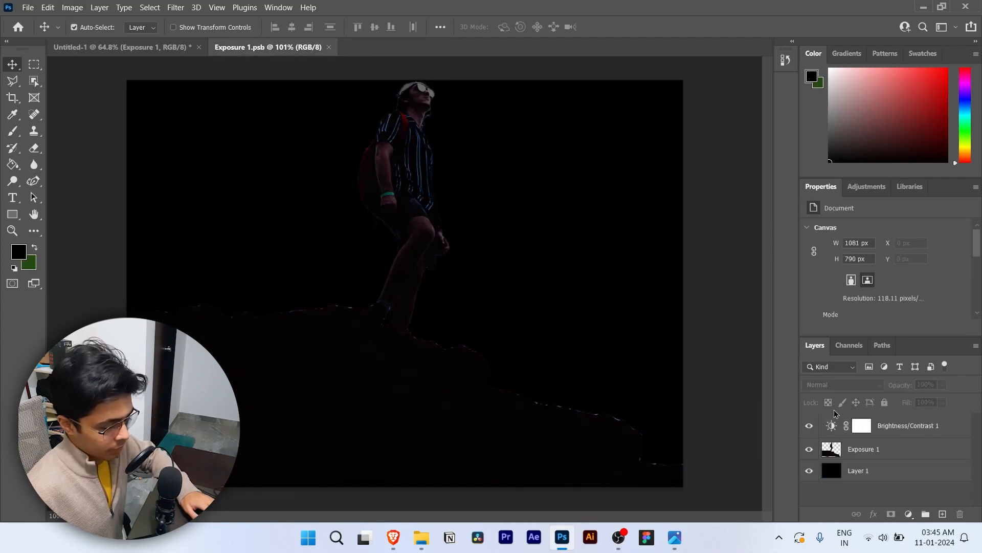
click(869, 471)
key(Delete)
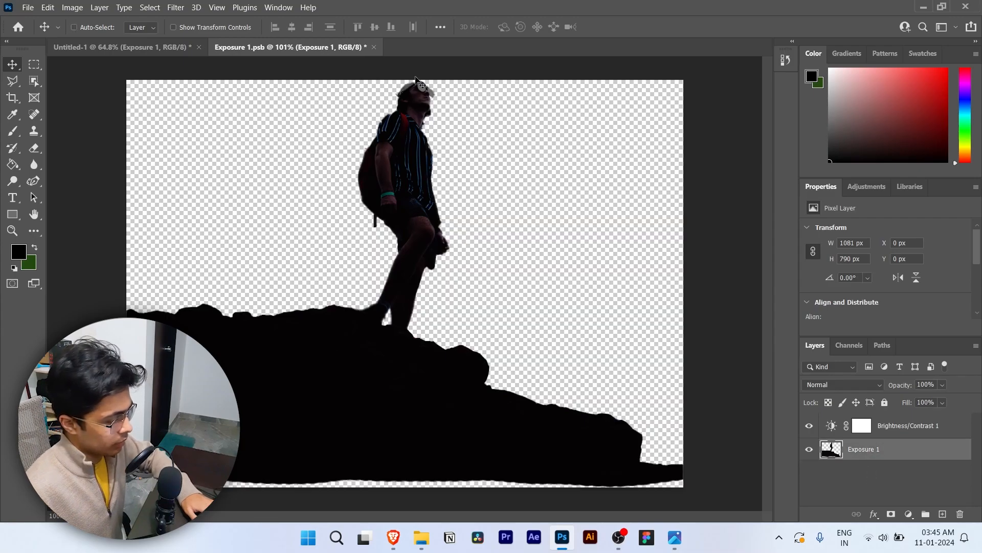
key(ctrl+s)
click(144, 48)
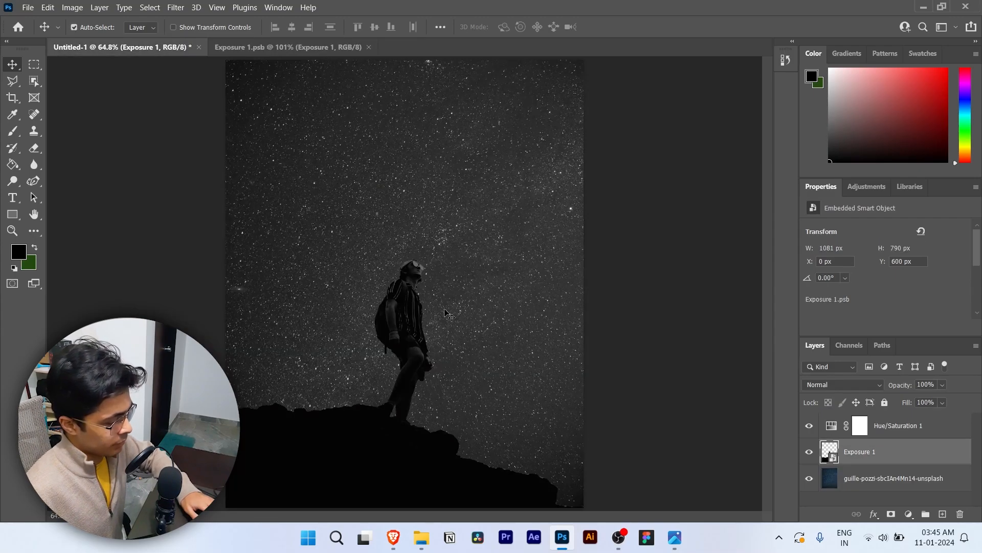
scroll(404, 343, down, 2)
scroll(407, 337, up, 8)
scroll(410, 328, down, 3)
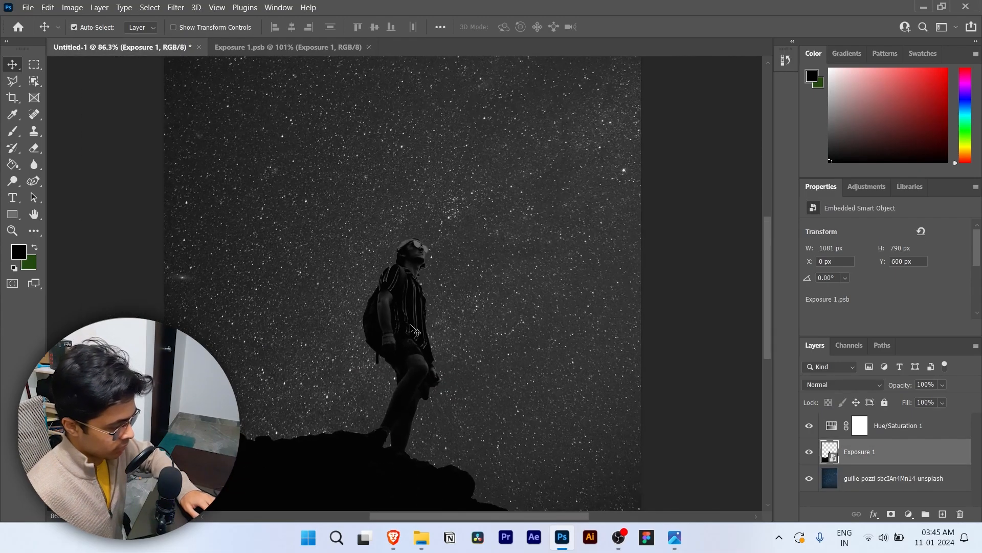
key(ctrl+0)
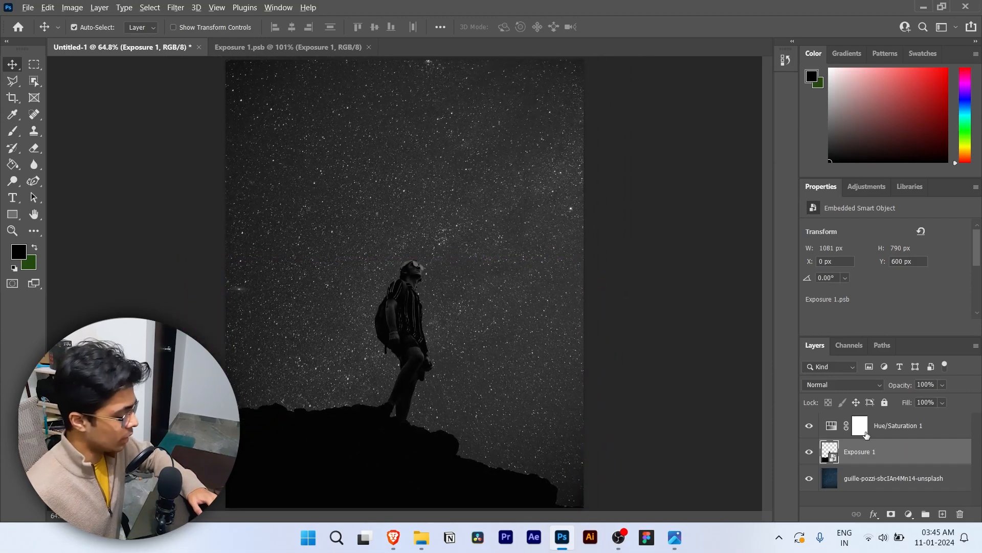
Switch to the Photos app, view the whole textured reference image for comparison, and return to Photoshop
key(alt+Tab)
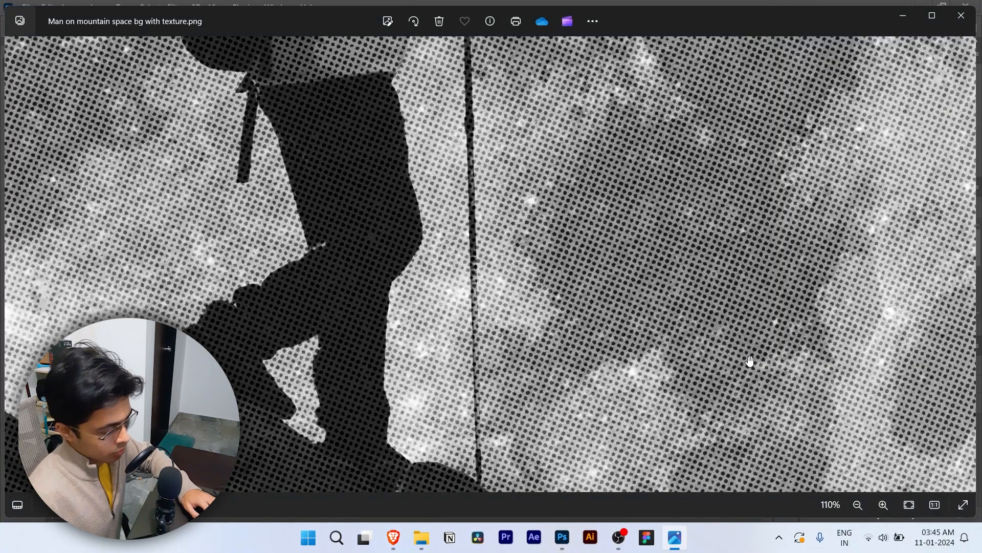
scroll(722, 349, down, 6)
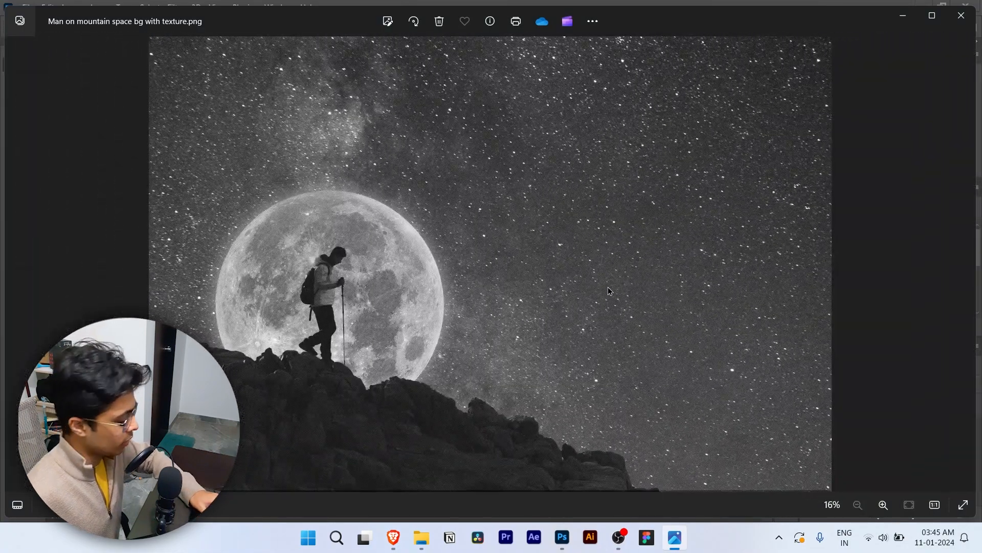
key(alt+Tab)
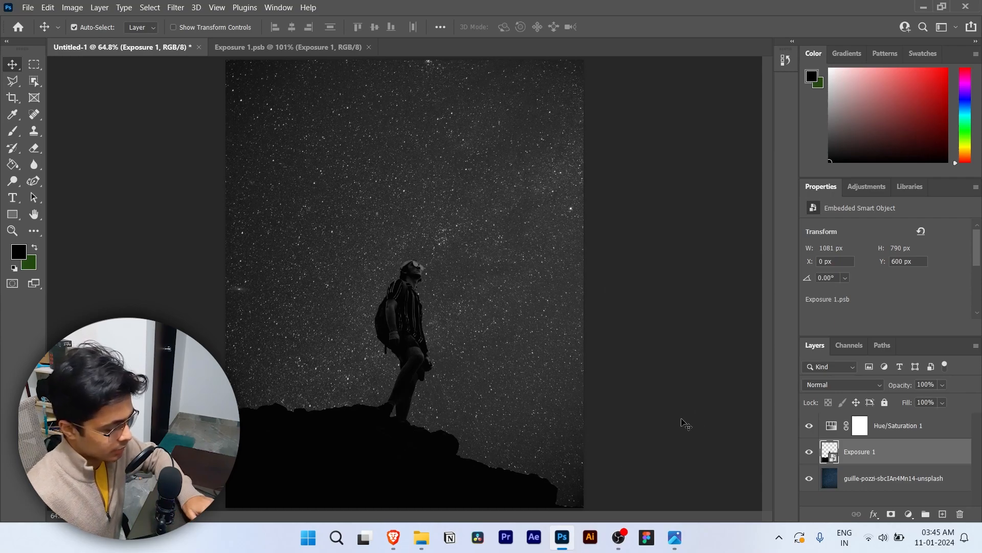
Rasterize the Exposure 1 smart object layer in the poster document
right_click(873, 449)
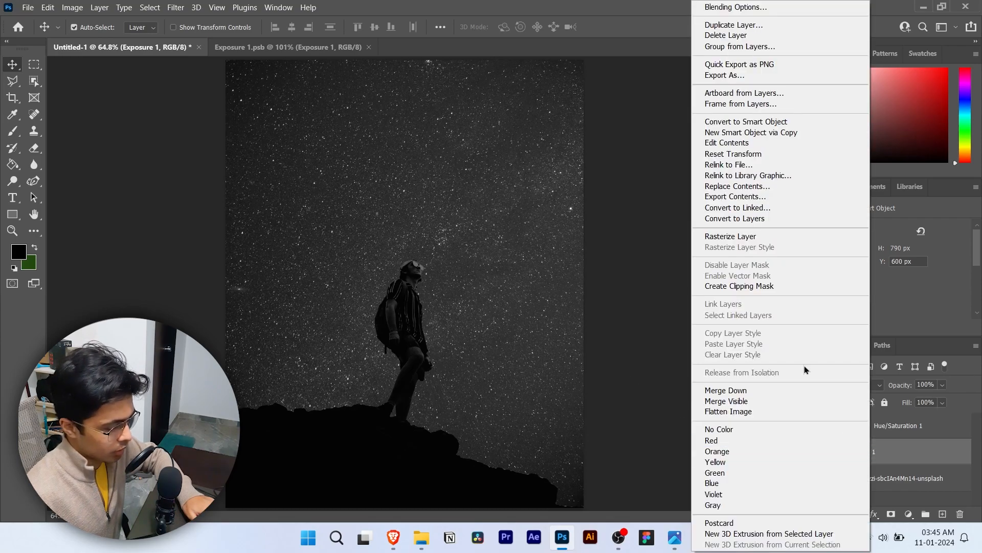
click(778, 238)
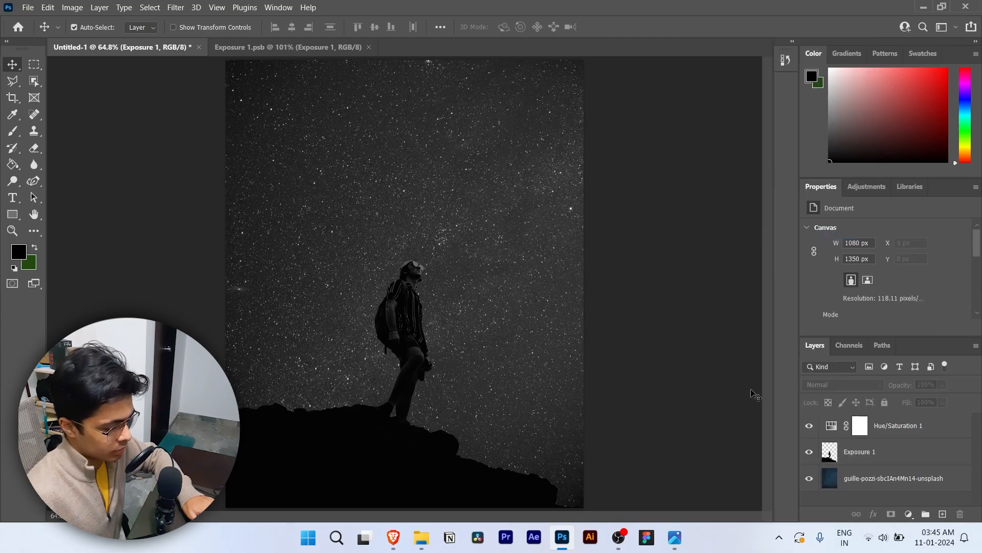
click(896, 428)
ctrl+click(893, 459)
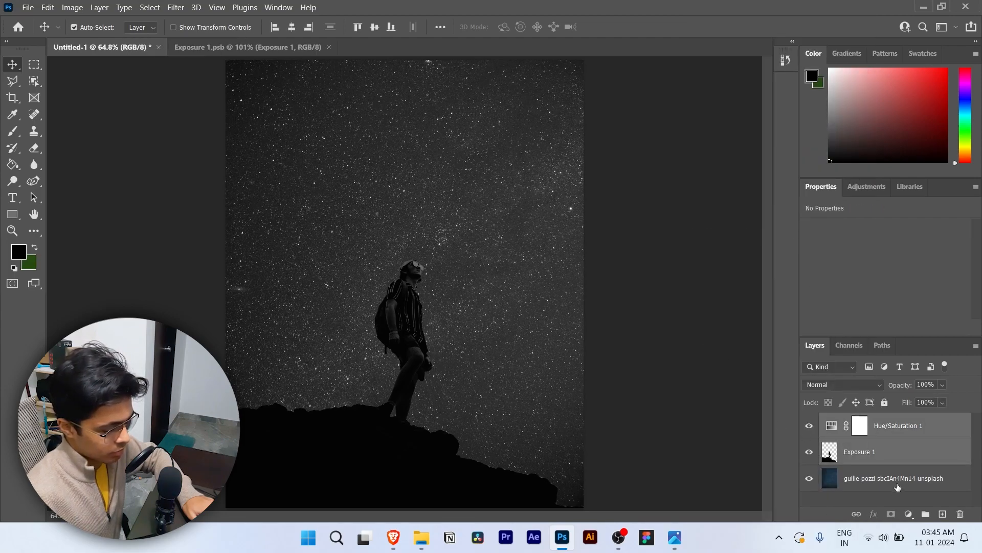
click(724, 404)
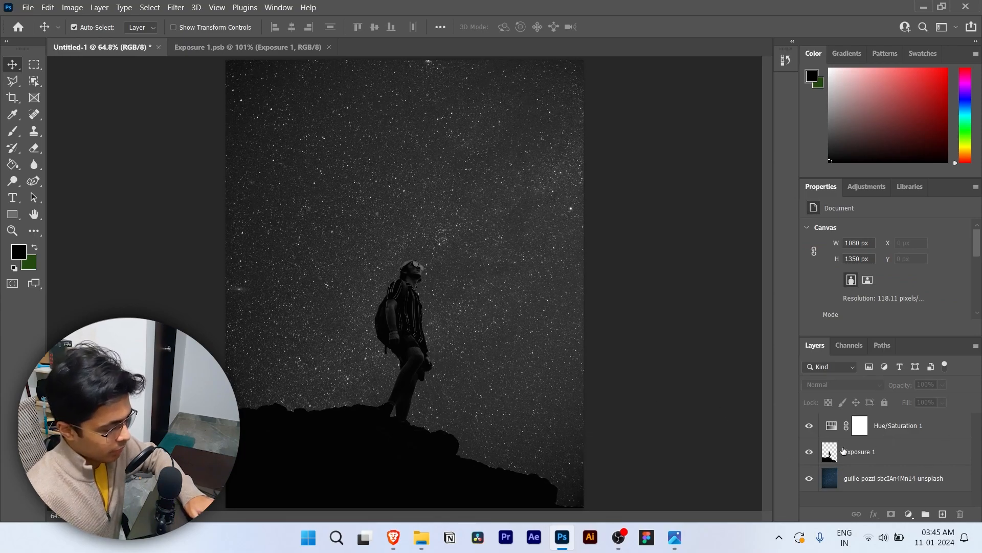
Switch to the Brave browser, close the star photo on Unsplash, and search the site for "moon"
click(394, 536)
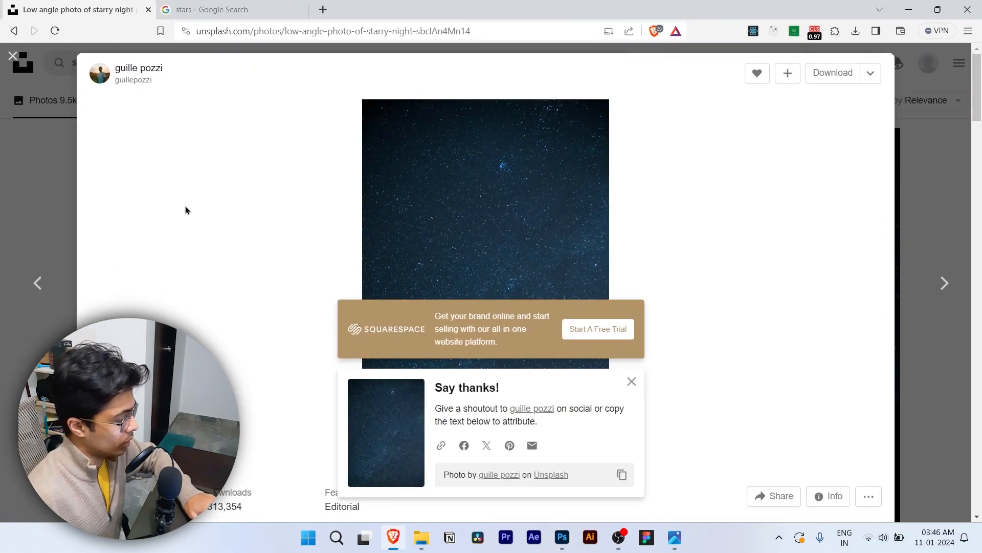
click(44, 160)
click(127, 68)
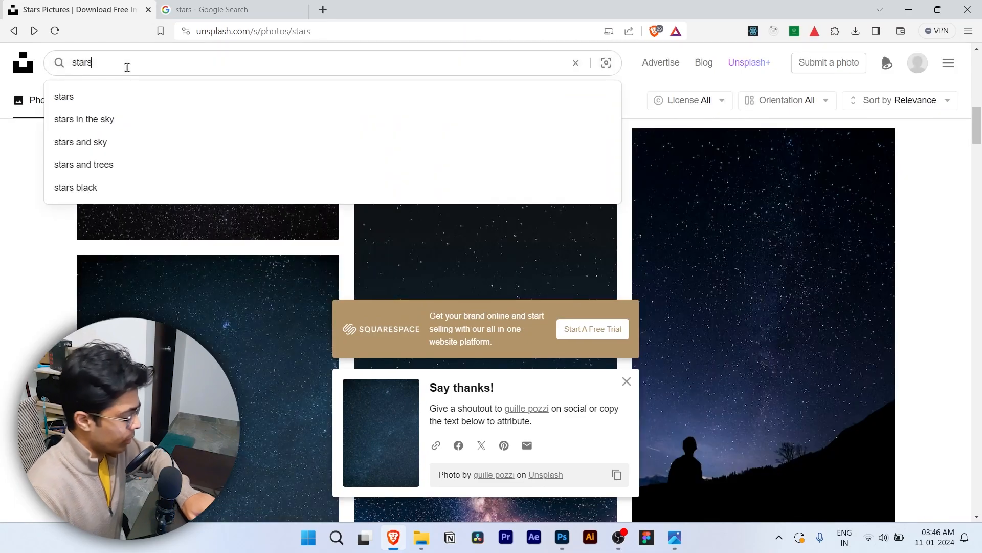
key(BackSpace)
key(BackSpace)
key(BackSpace)
key(BackSpace)
key(BackSpace)
text(moon)
key(Return)
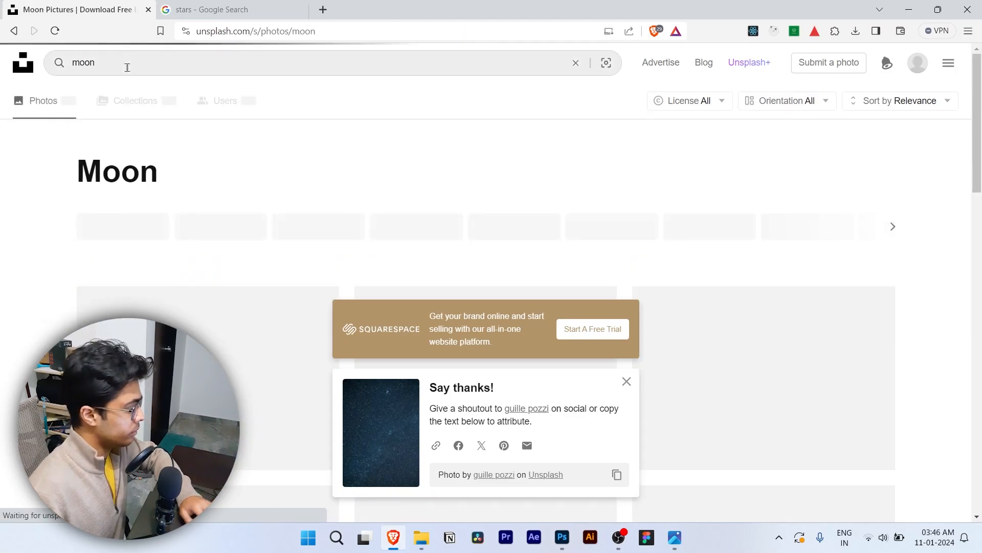
click(627, 381)
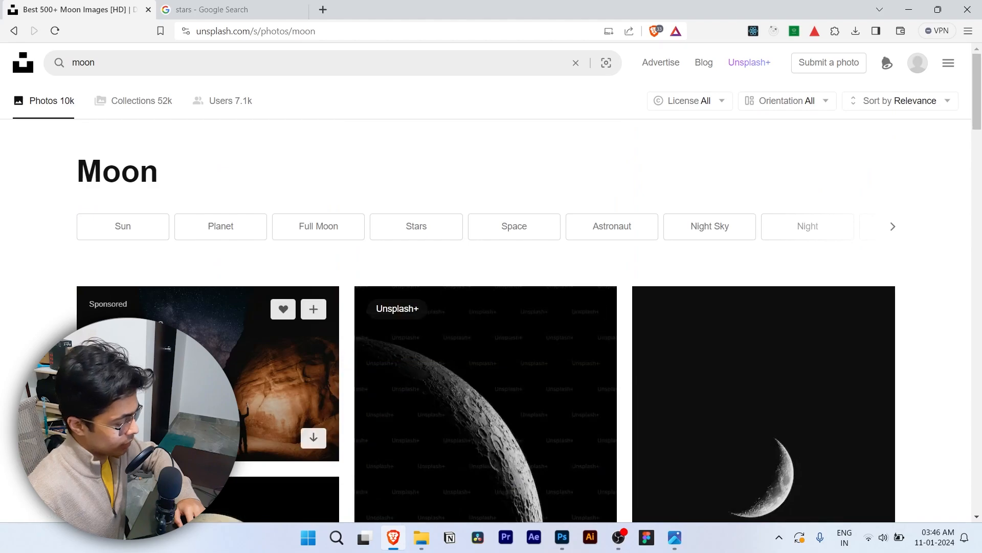
Browse the moon photo results for a suitable full moon, checking them against the reference image of the man on the mountain
scroll(167, 268, down, 6)
scroll(167, 268, down, 4)
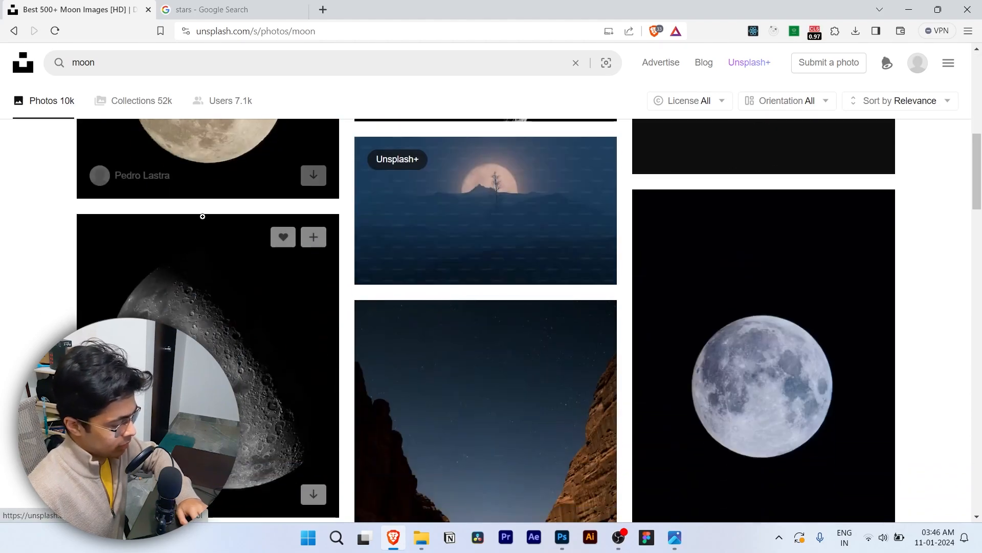
scroll(197, 163, up, 2)
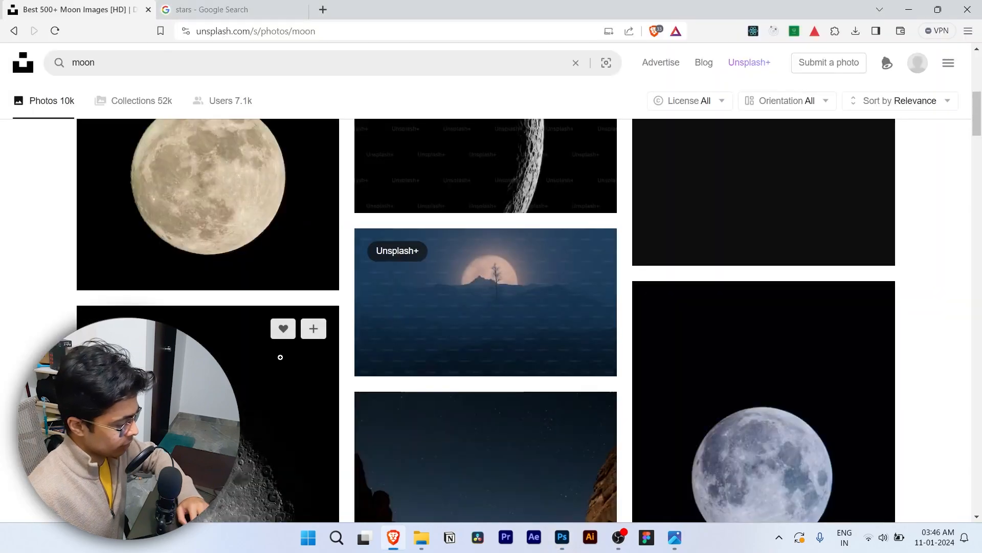
scroll(259, 313, down, 2)
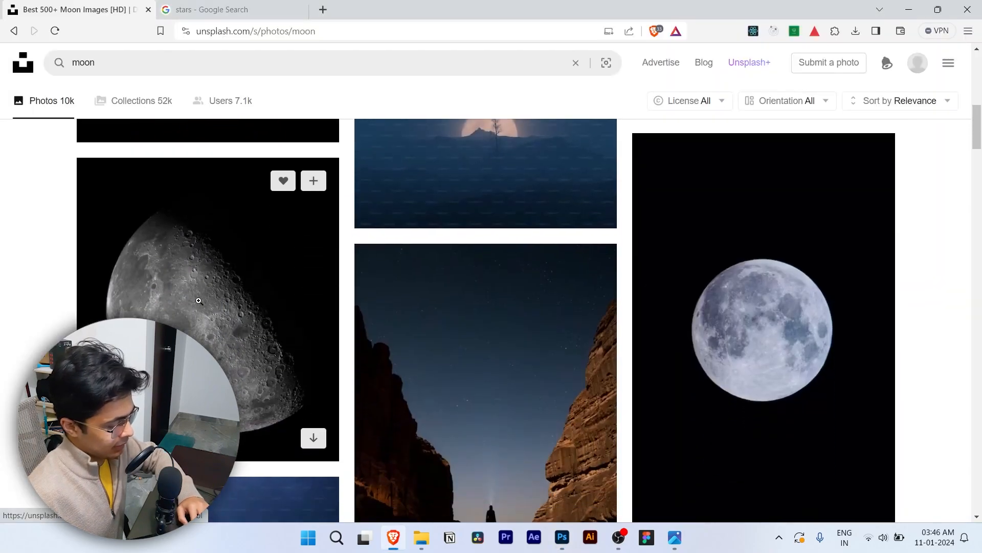
key(alt+Tab)
key(alt+Tab)
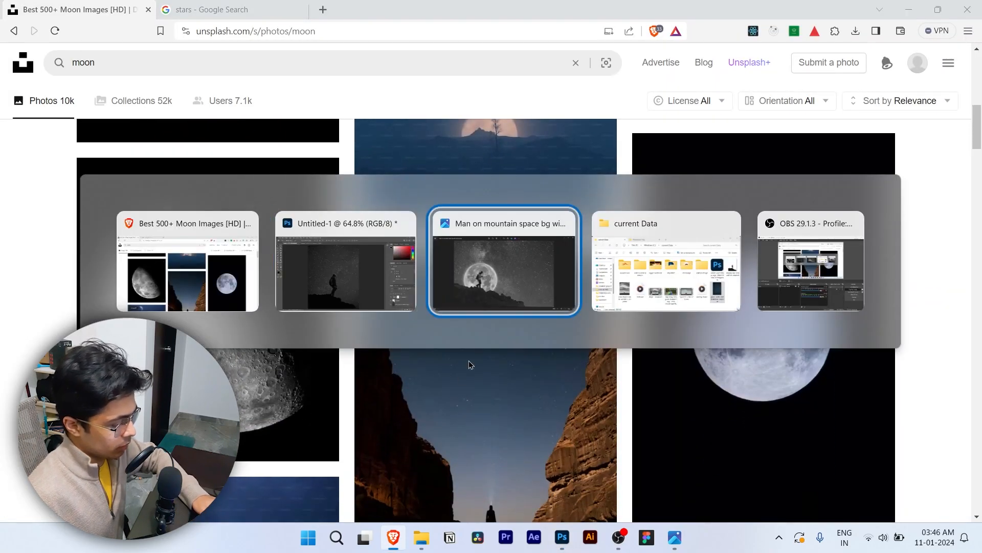
key(alt+Tab)
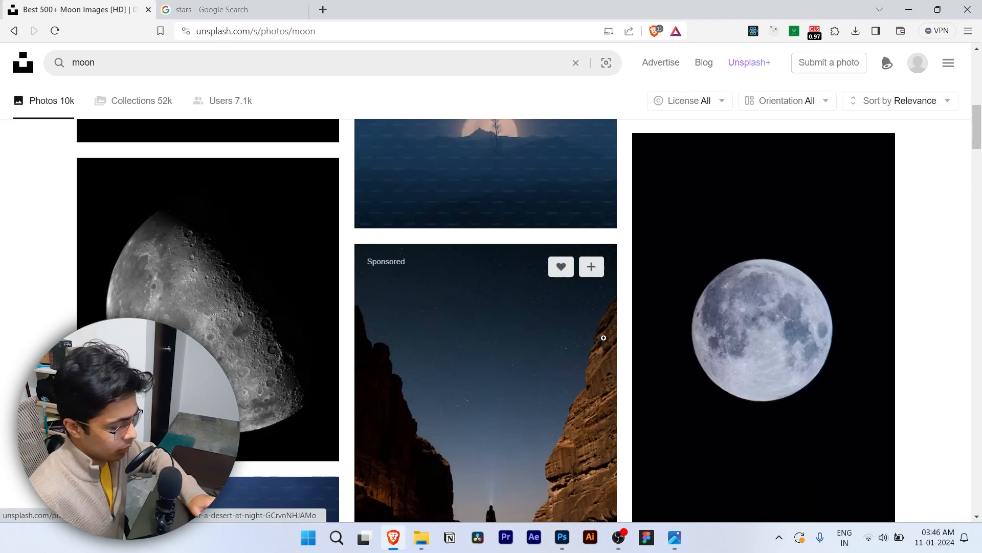
scroll(742, 300, down, 2)
scroll(742, 300, down, 2)
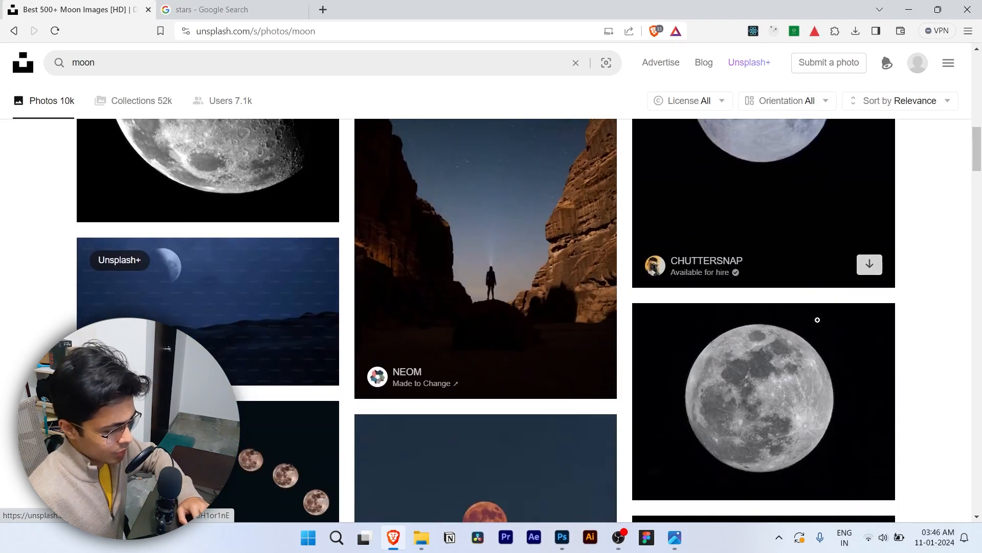
scroll(771, 289, down, 3)
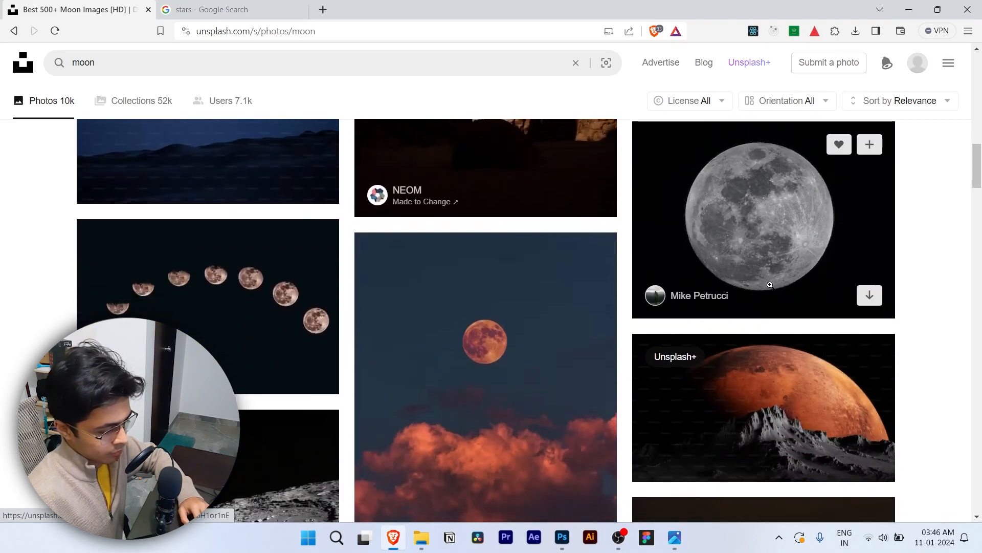
Open the grey full moon photo on a black background and download it to the current Data folder
click(770, 287)
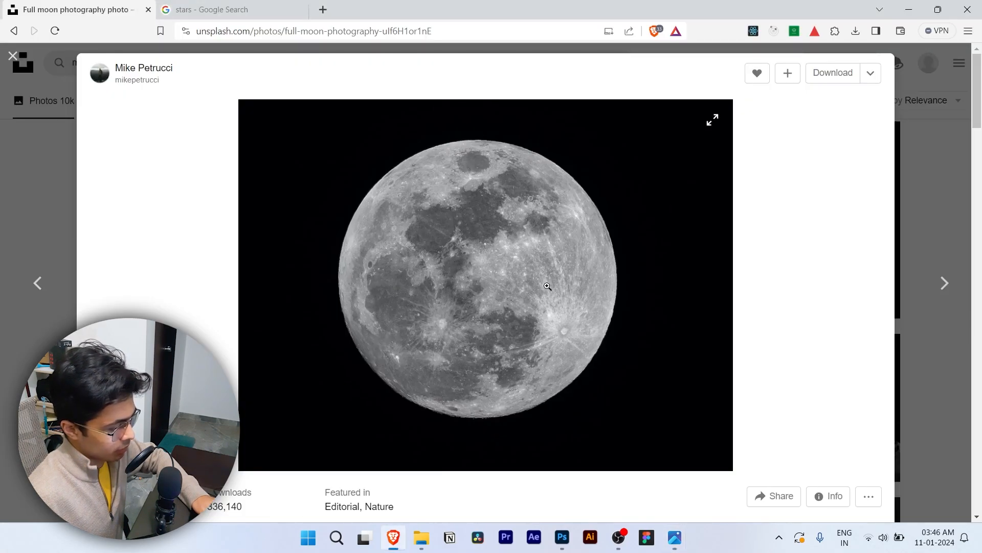
right_click(533, 245)
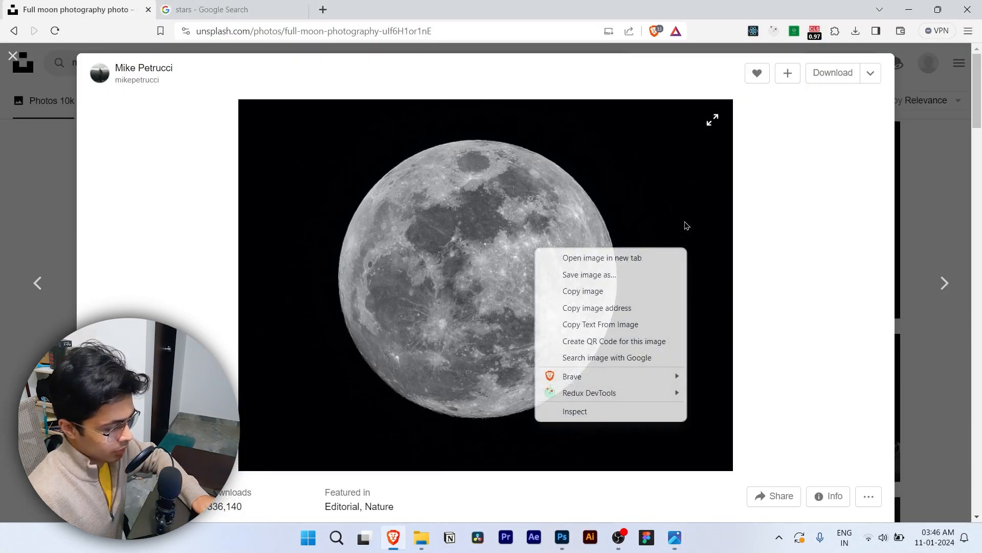
click(852, 75)
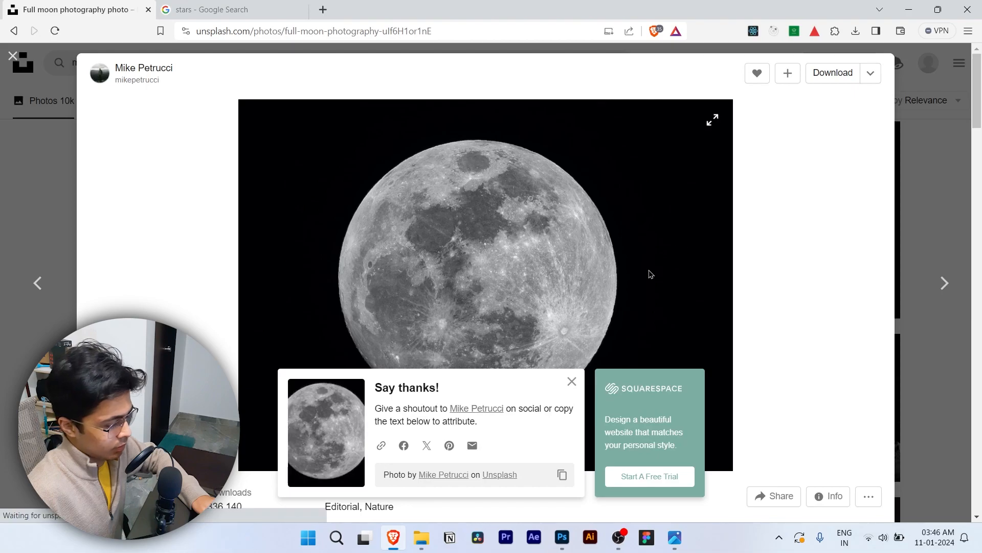
click(438, 288)
click(871, 73)
click(851, 162)
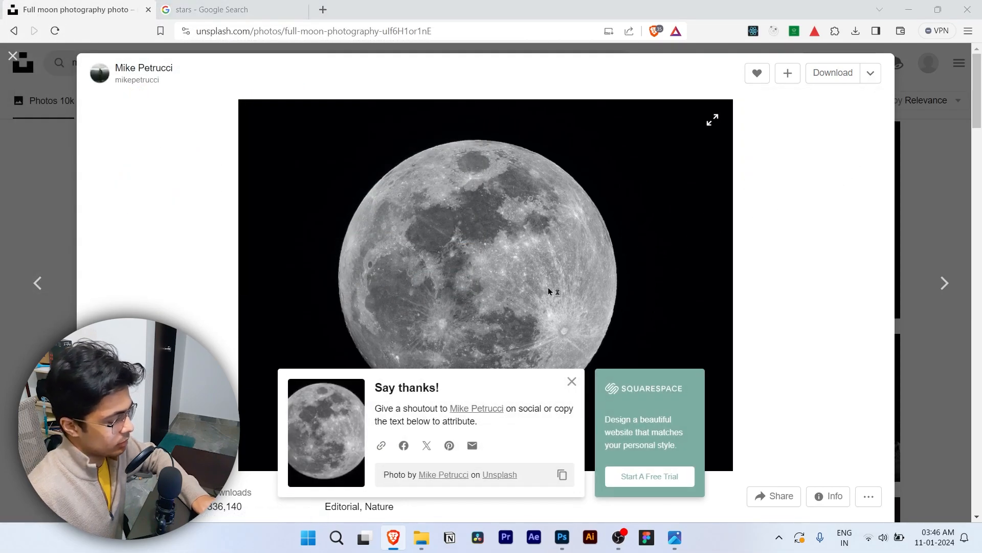
click(398, 288)
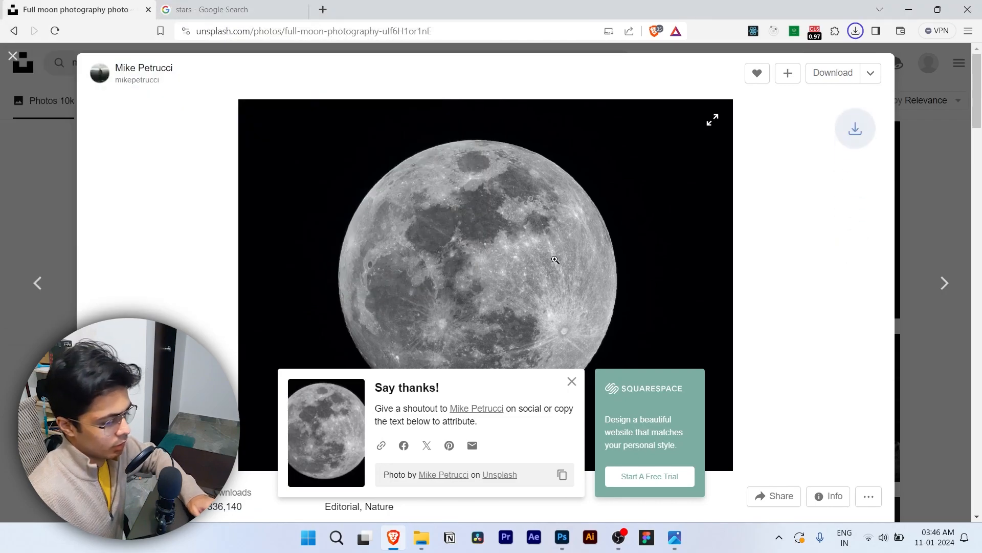
click(854, 32)
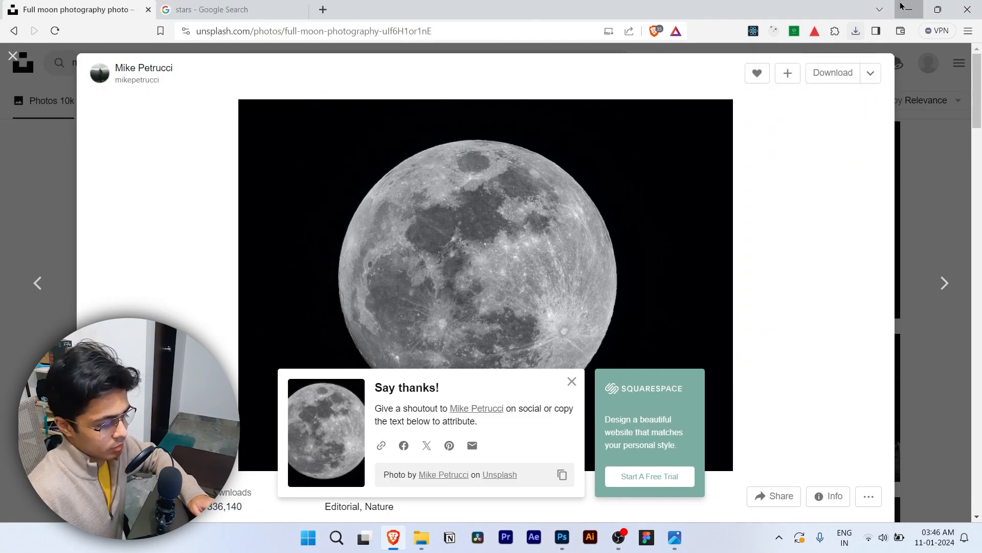
Return to Photoshop and place the downloaded full moon photo from the current Data folder into the poster at its default size
click(907, 8)
click(911, 23)
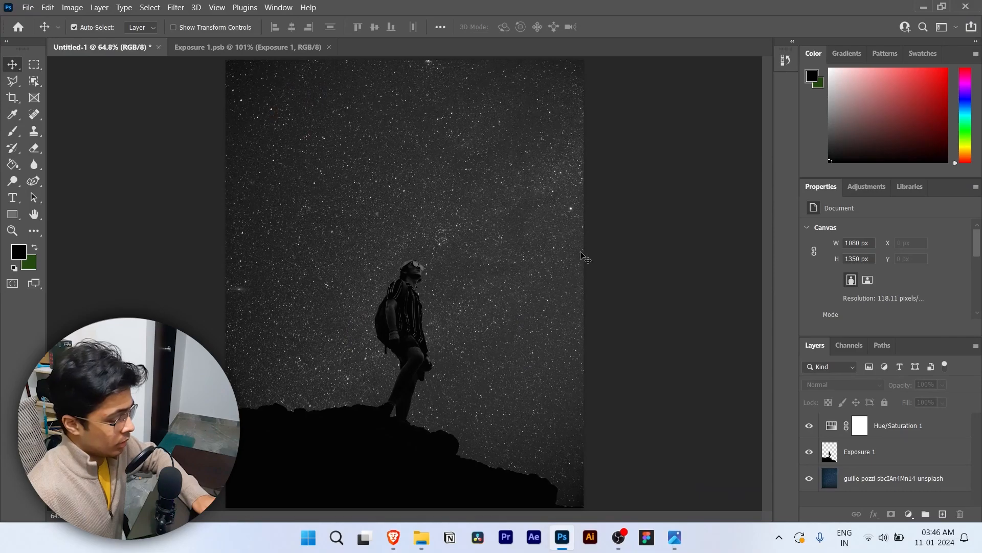
key(alt+Tab)
key(alt+Tab)
key(alt+Tab)
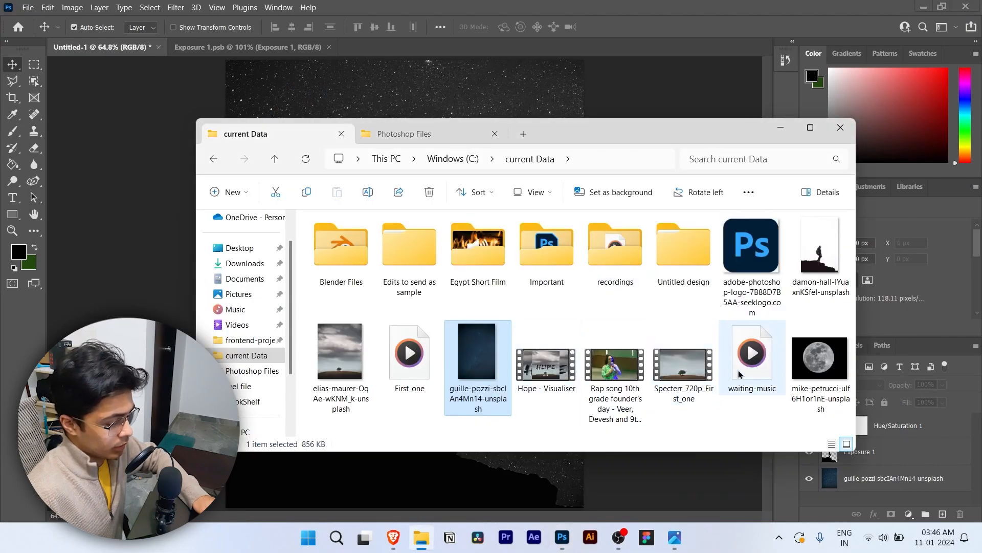
drag(568, 198, 491, 133)
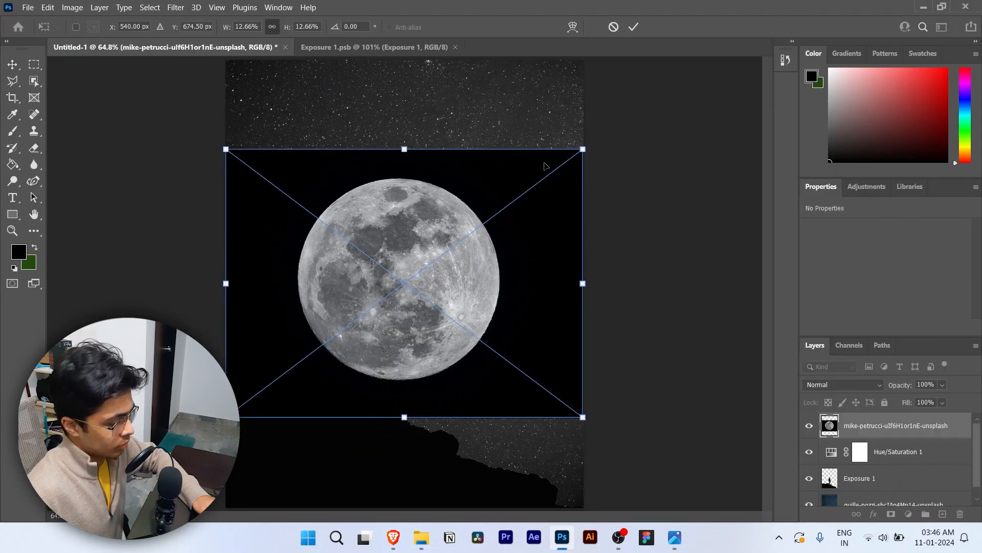
click(639, 27)
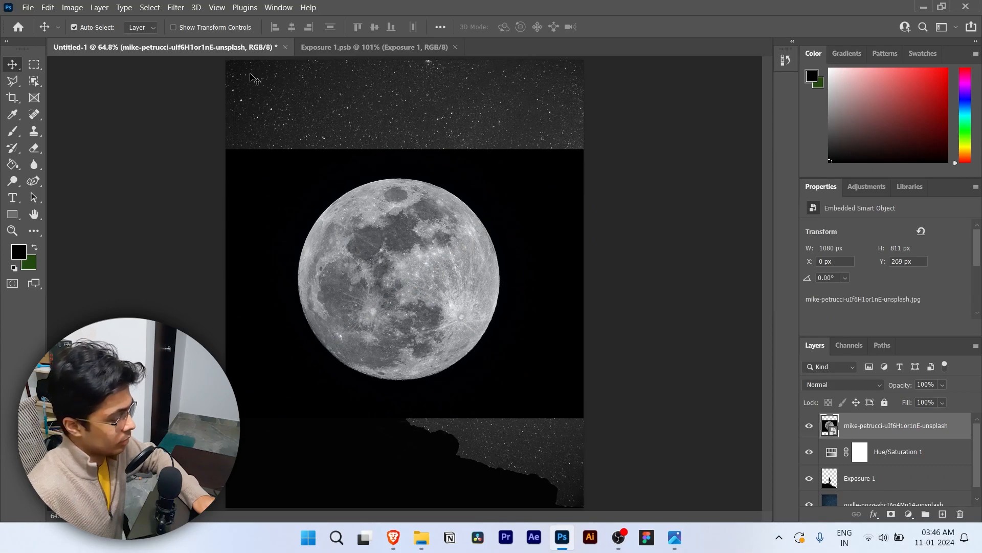
Try to select the moon photo's black background in the poster document with Color Range, and clear the selection
click(150, 8)
click(185, 128)
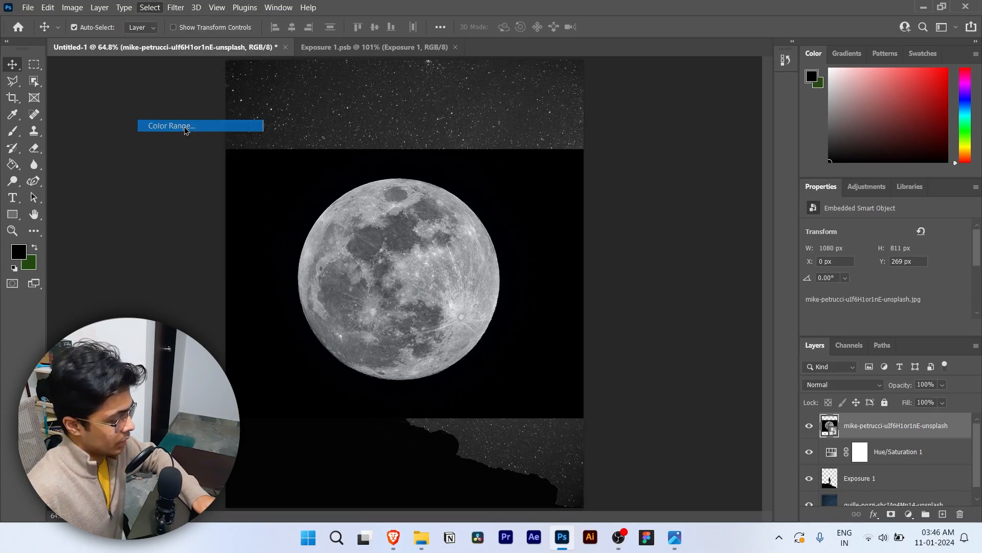
click(294, 187)
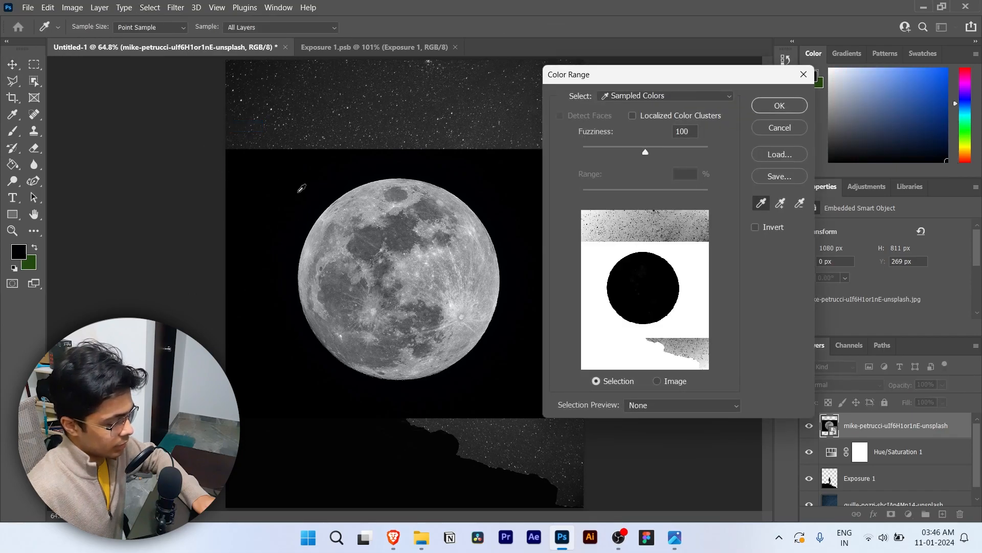
click(298, 192)
click(778, 112)
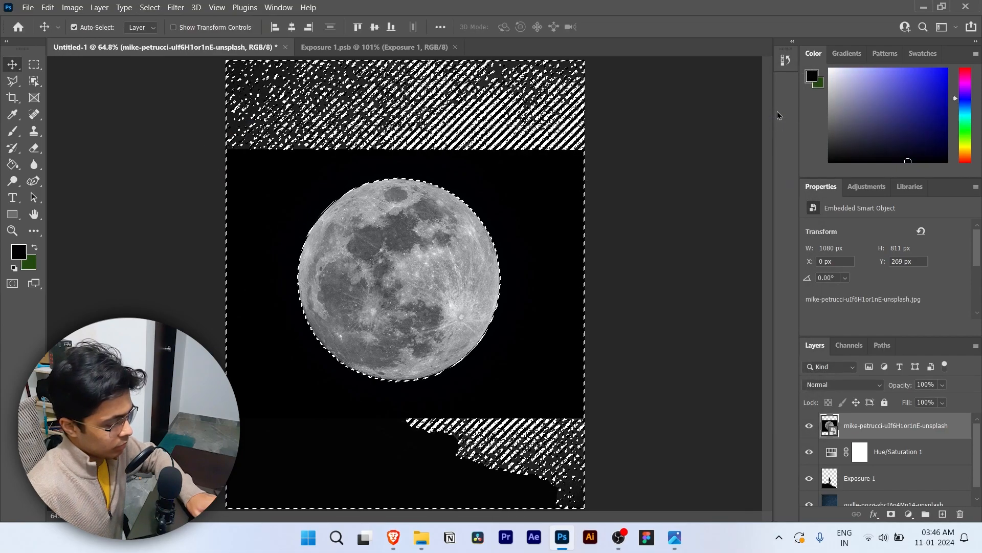
key(ctrl+d)
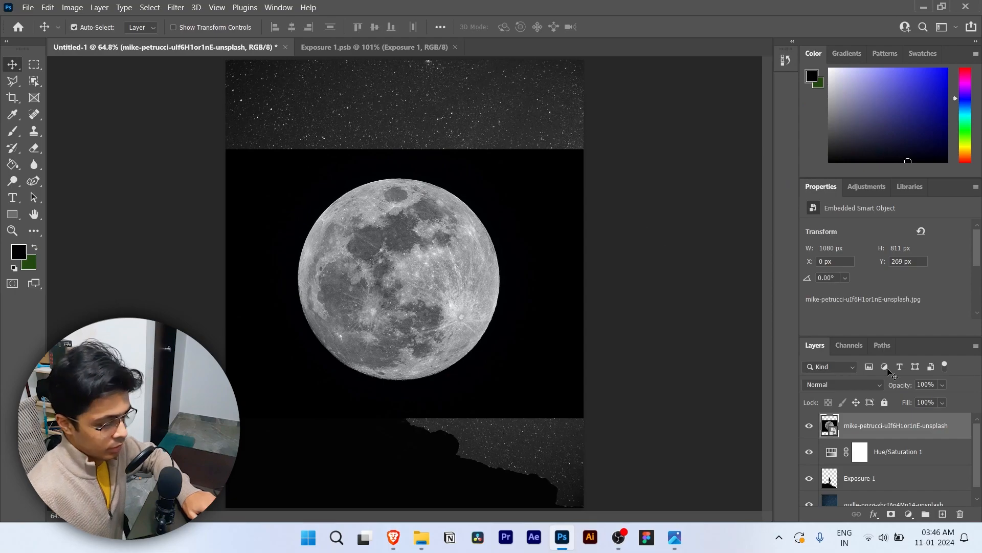
Rasterize the moon layer, convert it back to a smart object, and open its contents for editing
right_click(863, 426)
click(756, 237)
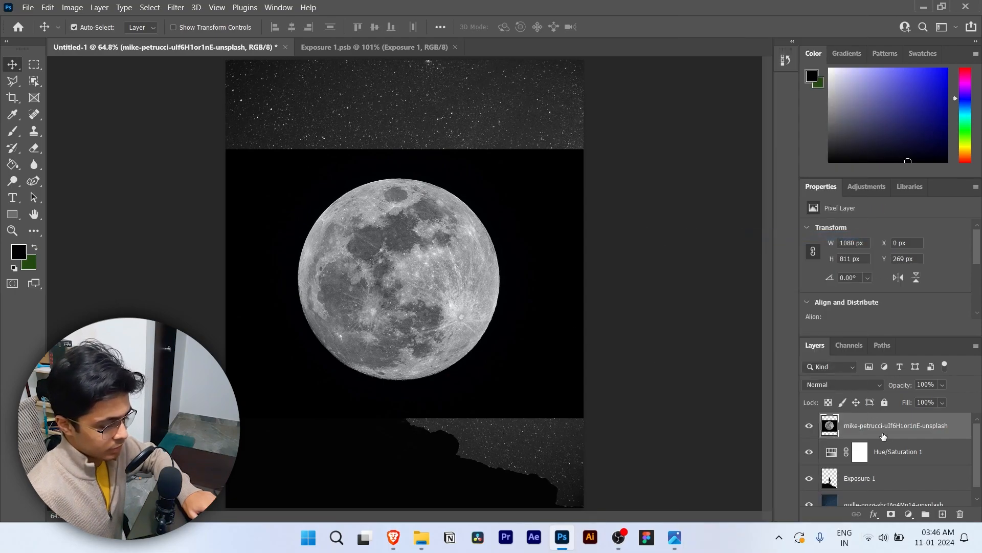
right_click(884, 436)
click(777, 165)
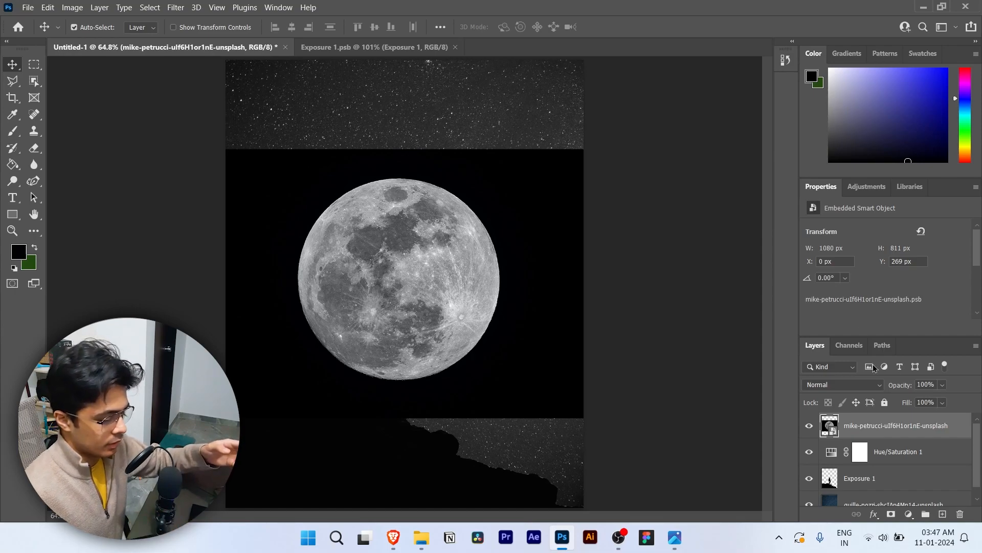
double_click(835, 425)
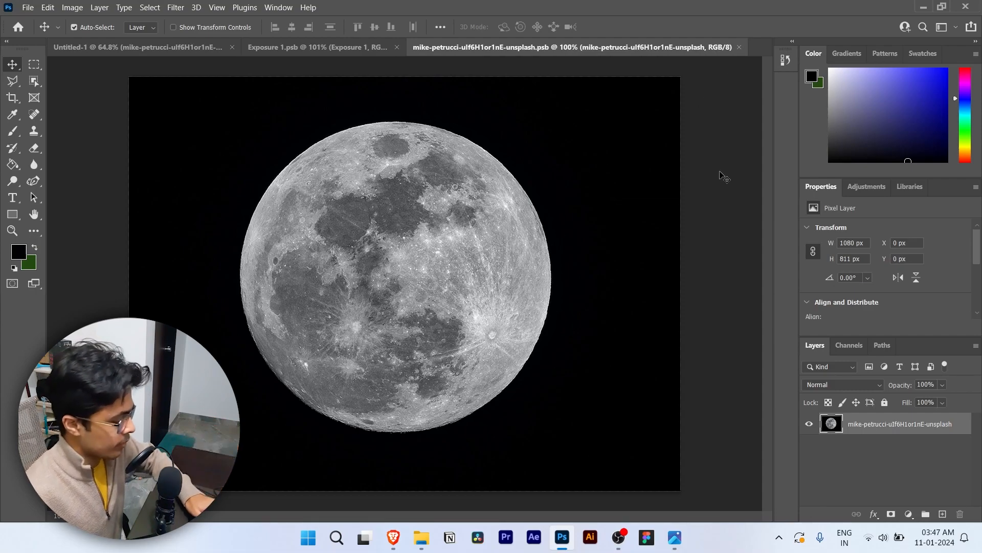
Select the black background around the moon with Color Range in the smart object's contents, delete it, and deselect
click(176, 7)
mouse_move(150, 7)
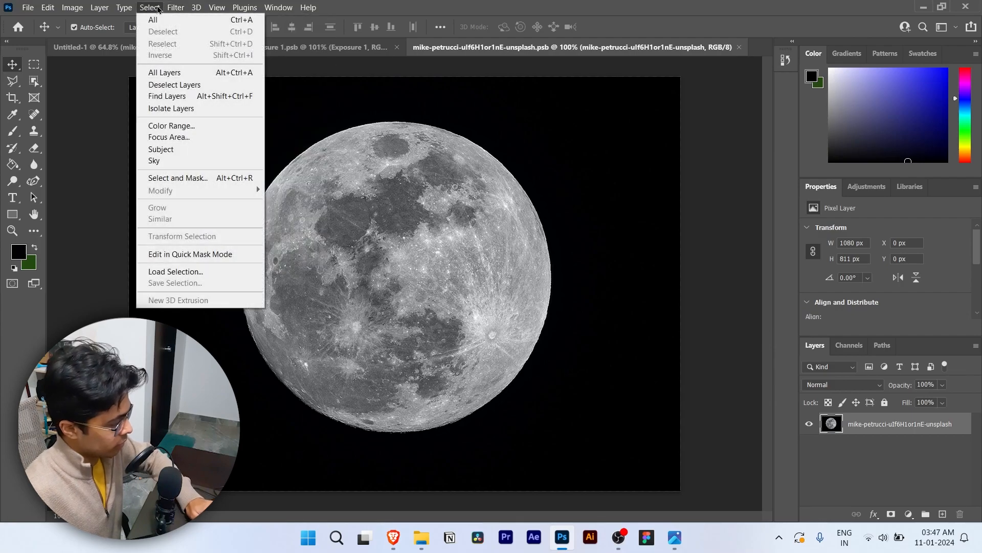
click(203, 125)
click(242, 117)
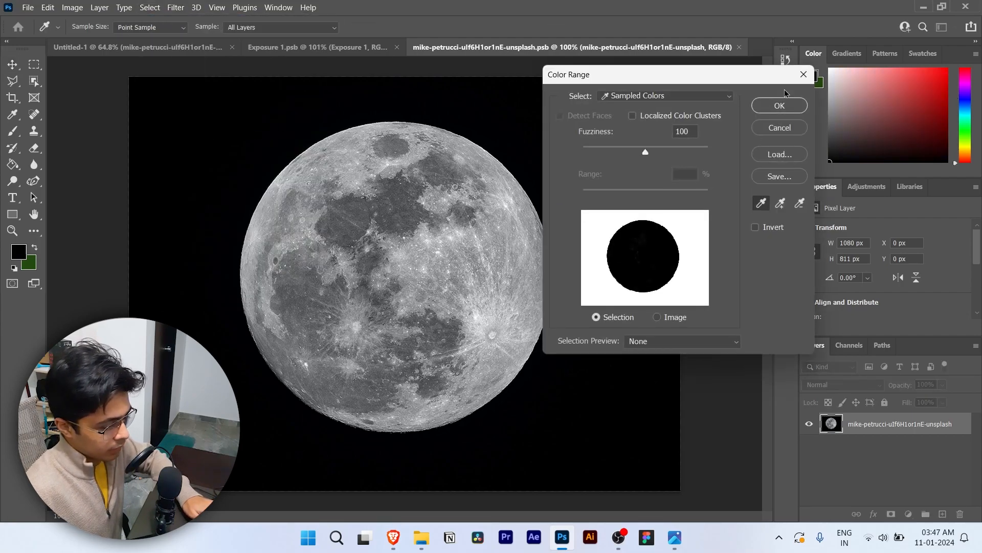
click(782, 106)
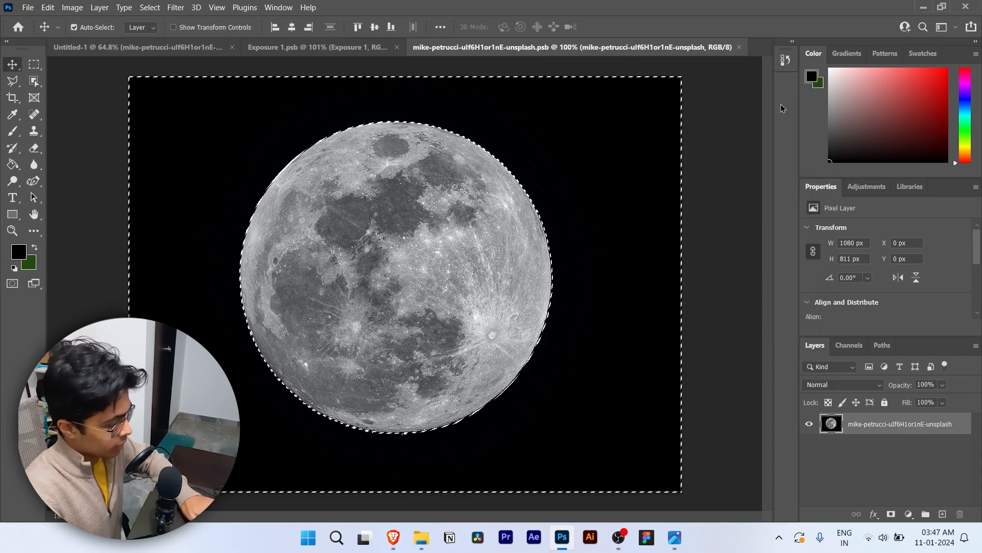
key(Delete)
key(ctrl+d)
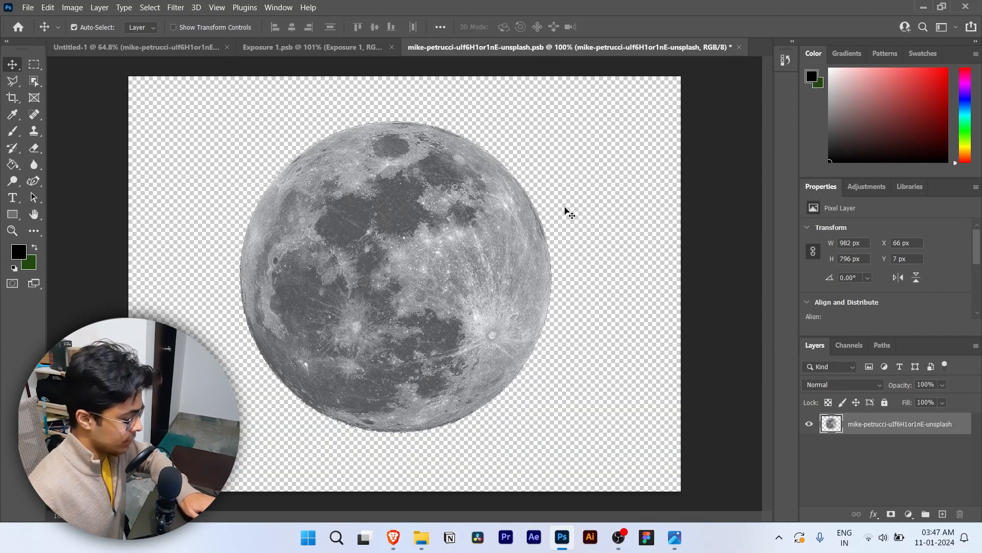
scroll(332, 407, up, 10)
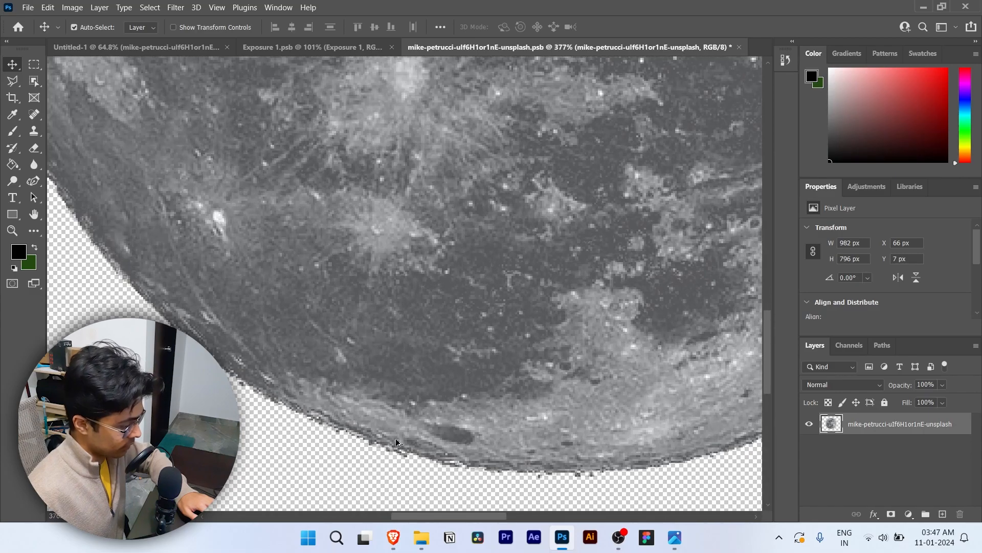
Close the Exposure 1.psb and moon smart object documents, saving the moon cut-out back into the poster
scroll(373, 437, down, 10)
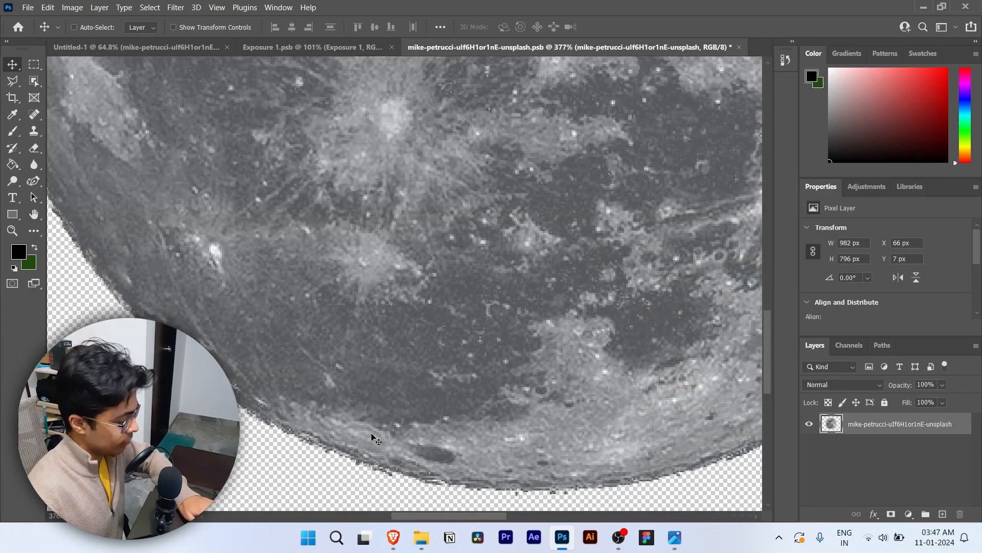
key(s)
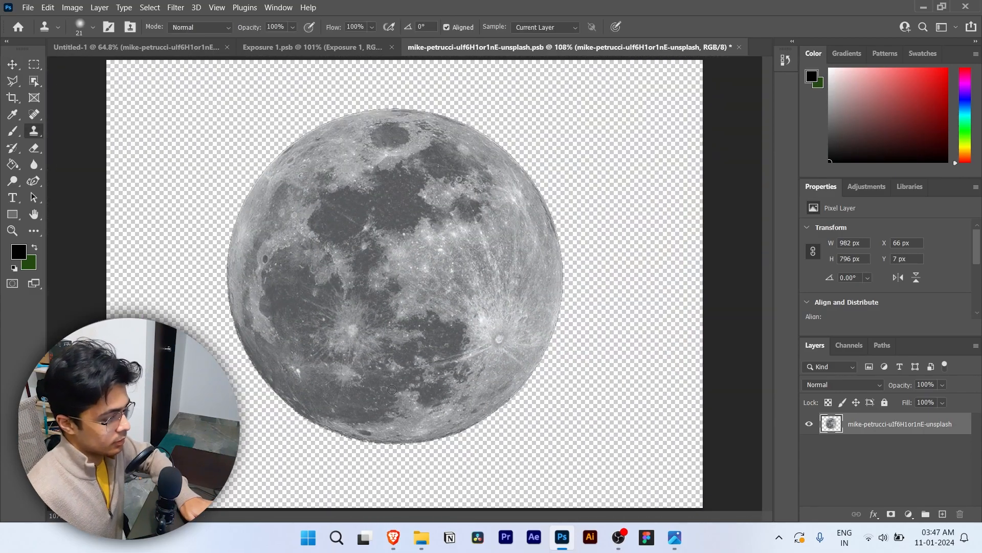
key(v)
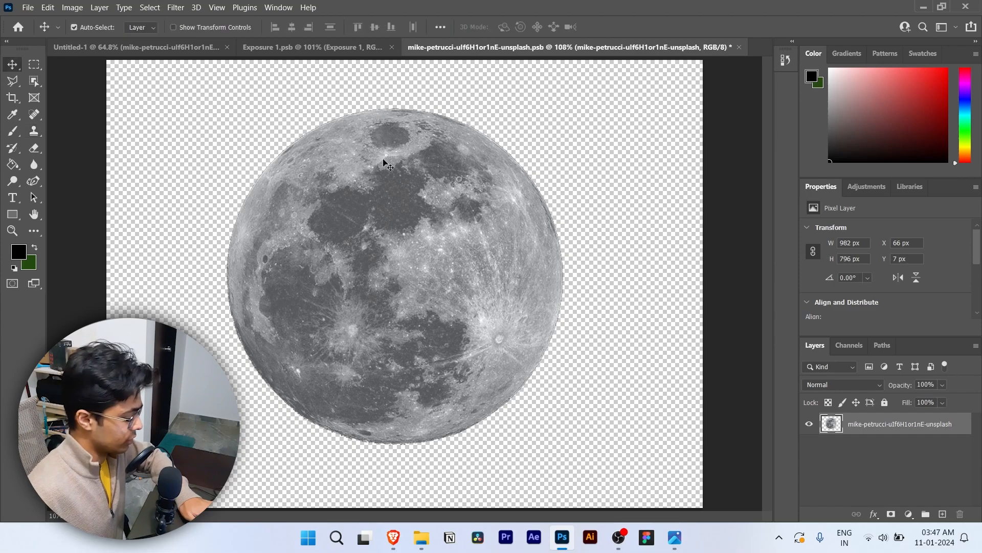
click(632, 156)
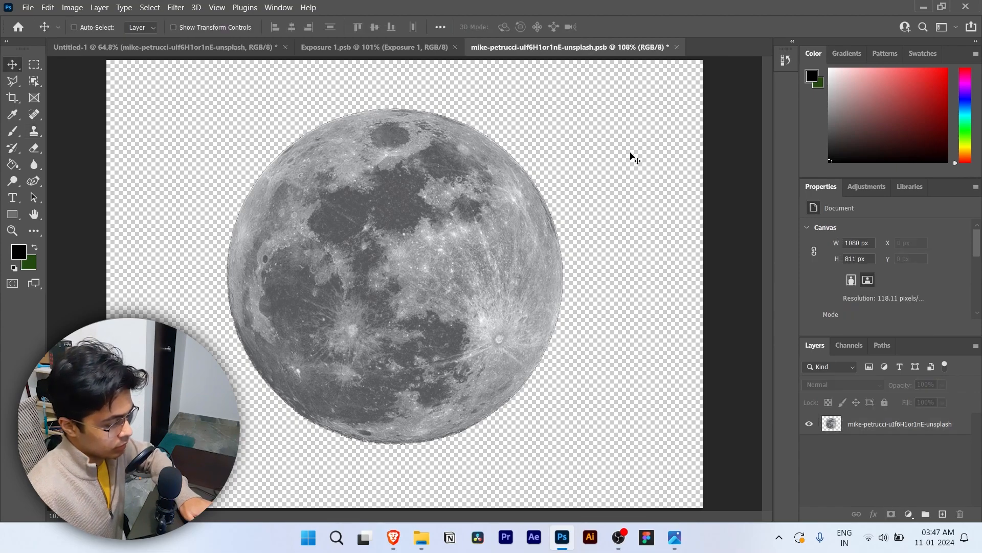
click(456, 47)
click(500, 47)
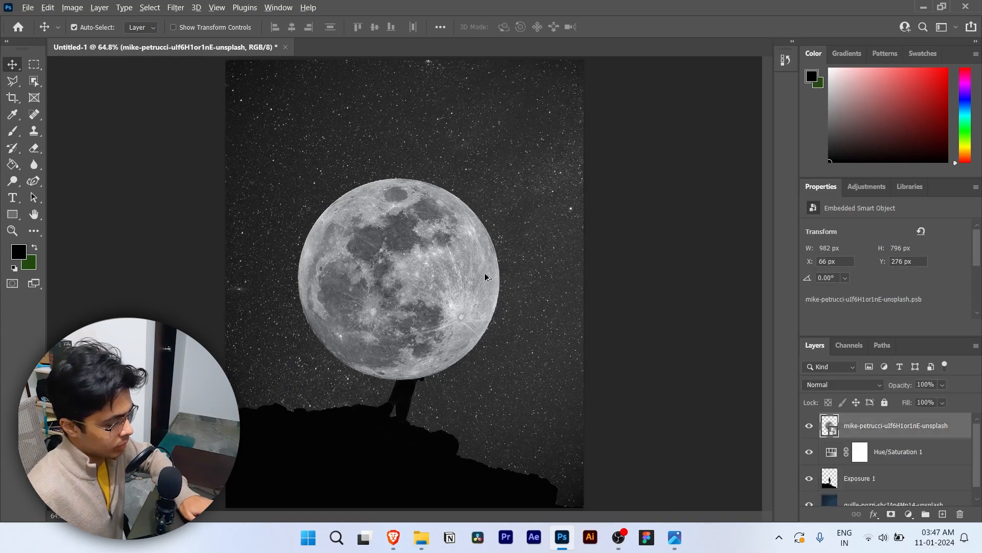
Place the moon layer beneath the Exposure 1 layer and move the moon down behind the man and mountain
scroll(449, 298, down, 3)
drag(871, 428, 870, 491)
scroll(441, 306, up, 2)
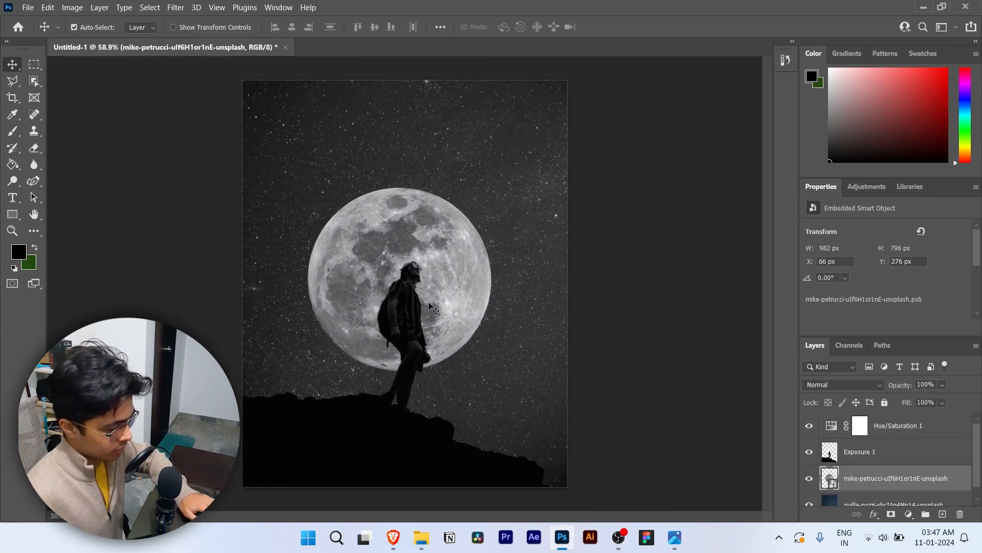
drag(440, 287, 442, 350)
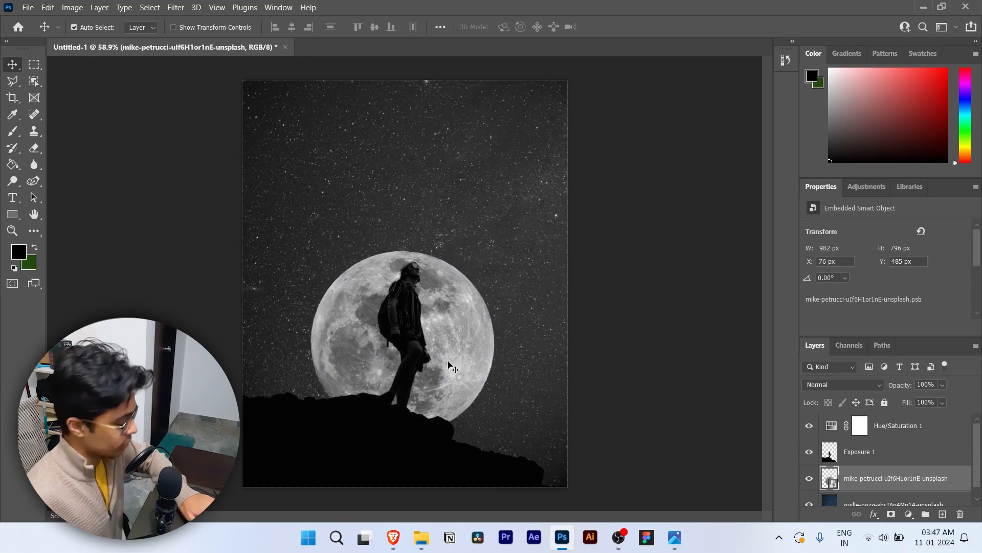
Enlarge the moon to about 142.75%, position it behind the man, and deselect the layer
key(ctrl+t)
drag(411, 227, 411, 157)
drag(453, 348, 451, 326)
drag(656, 323, 638, 323)
drag(468, 341, 467, 348)
click(633, 26)
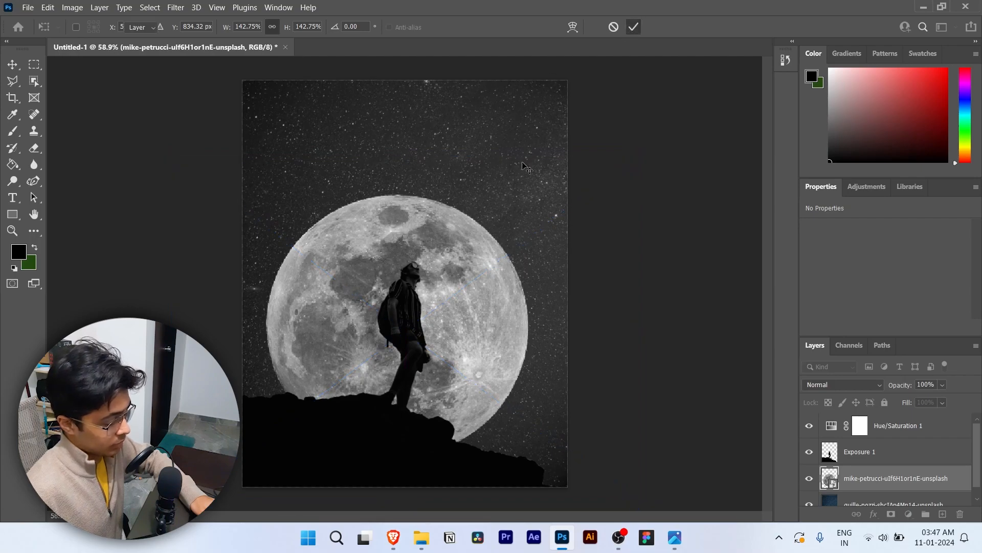
scroll(425, 267, up, 3)
scroll(425, 271, down, 2)
key(ctrl)
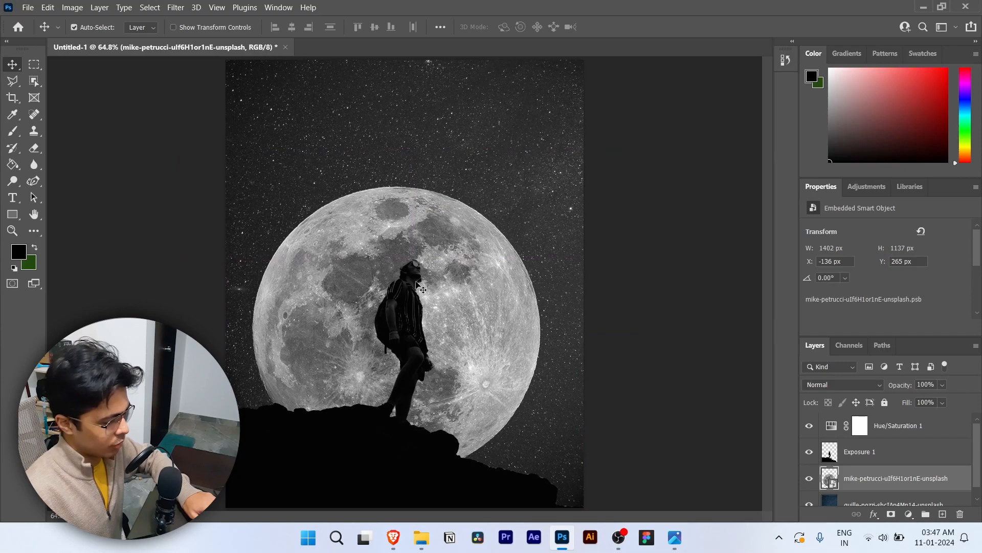
ctrl+click(740, 293)
key(ctrl)
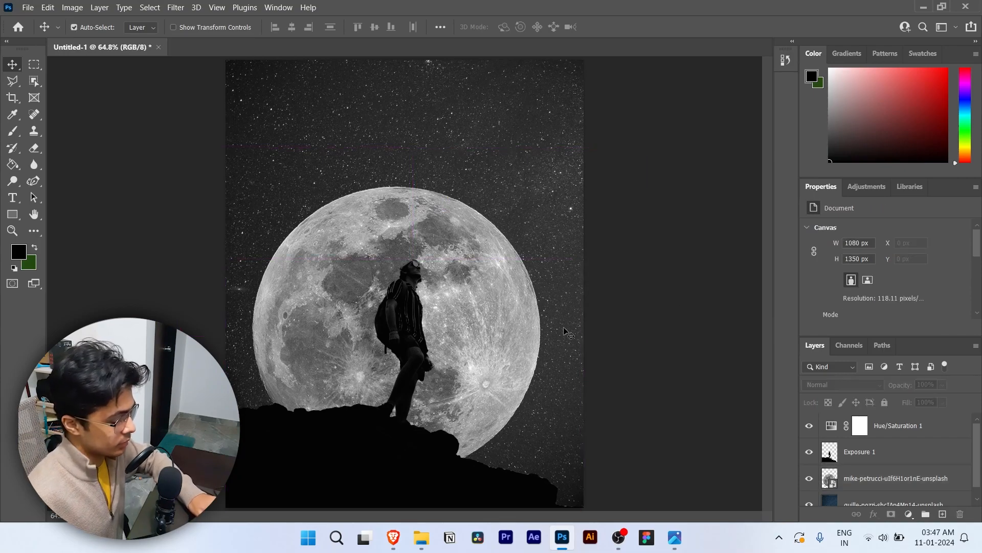
Check the moon's appearance in the reference image Man on mountain space bg with texture.png and return to the poster
key(alt+Tab)
click(530, 271)
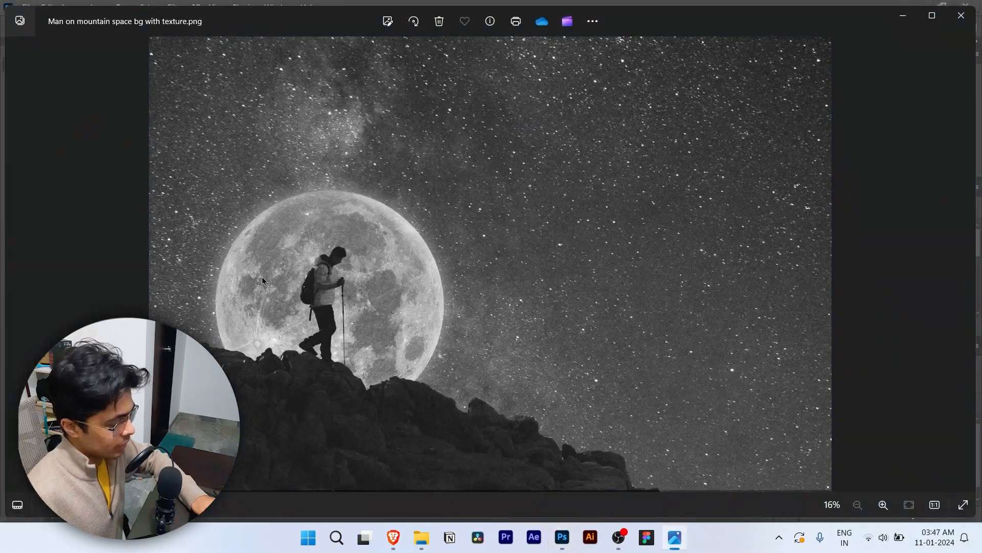
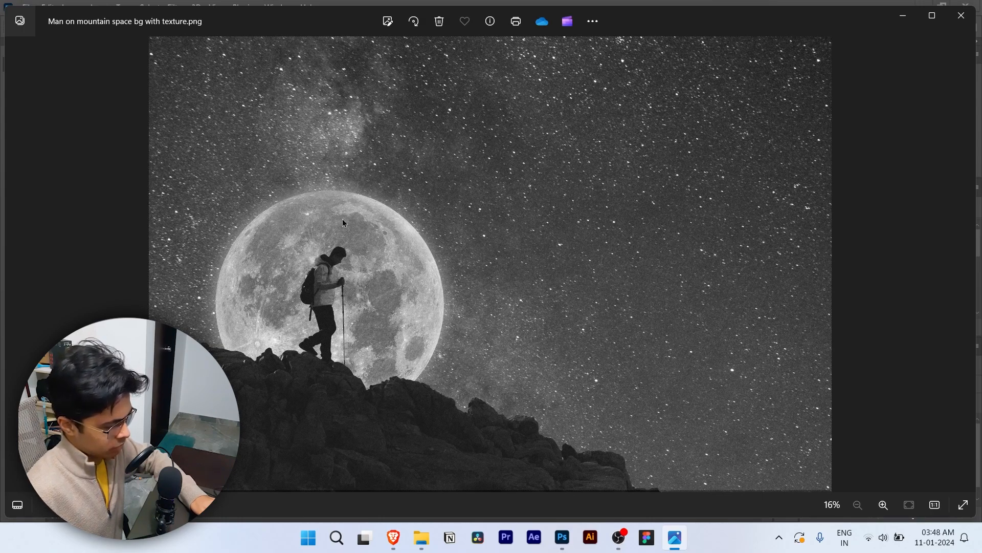
click(900, 22)
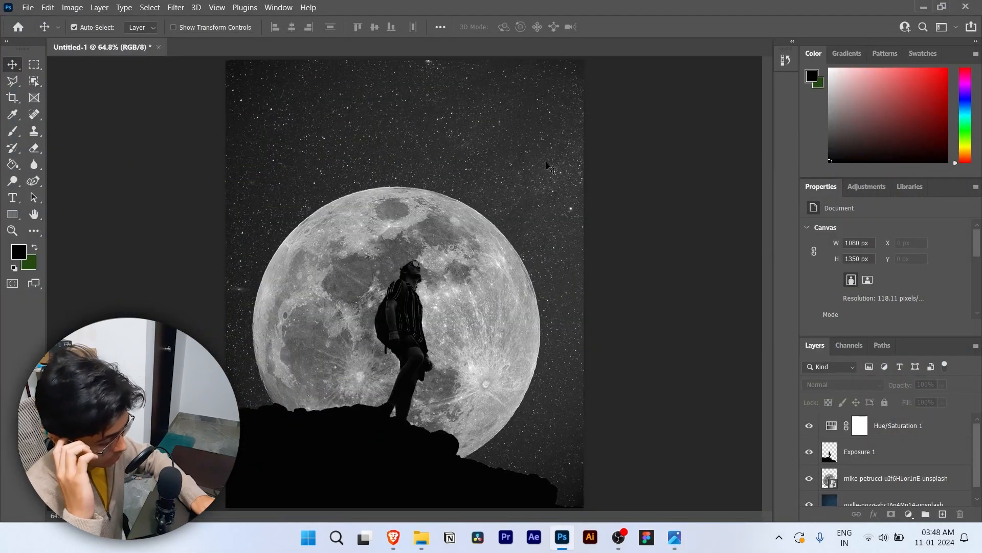
Rasterize the moon layer and add an Outer Glow effect to it
click(851, 478)
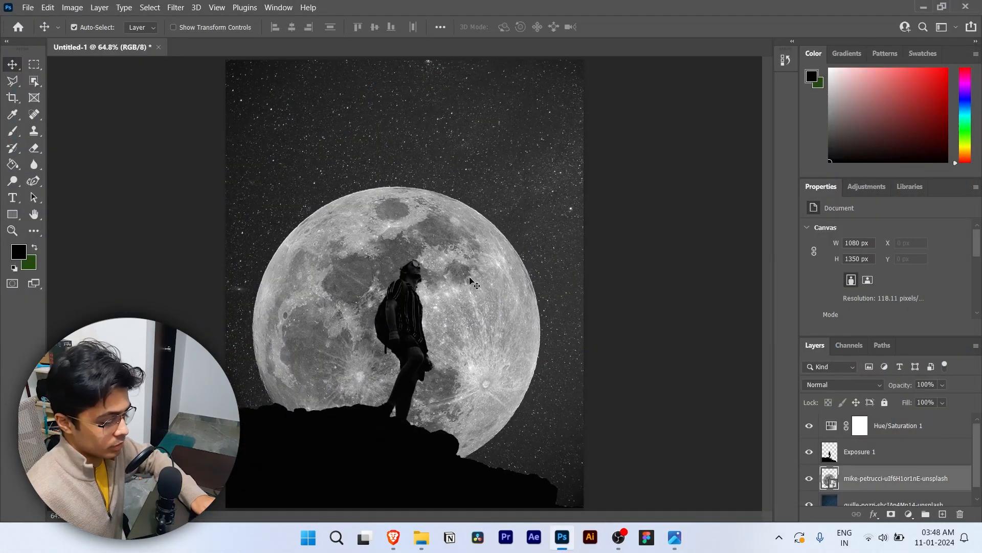
right_click(864, 484)
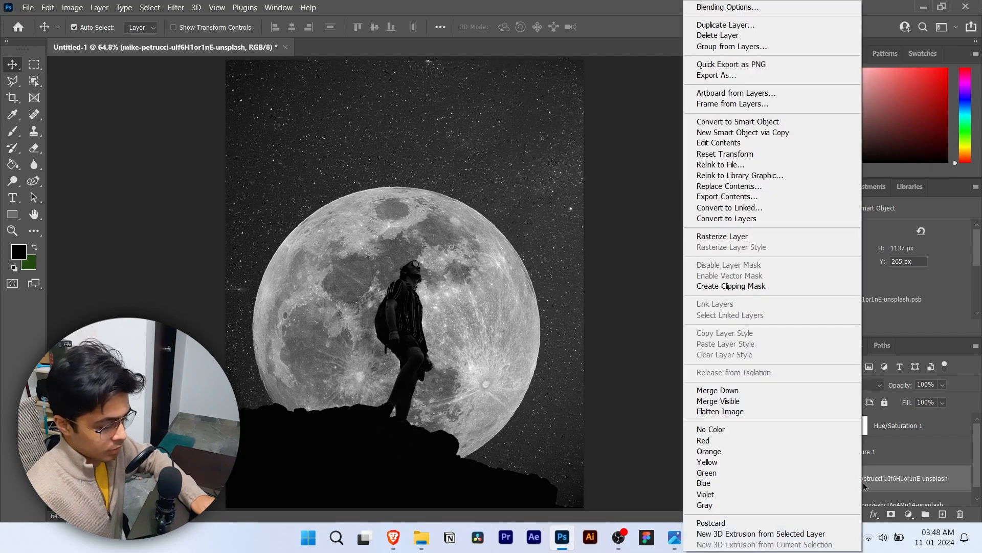
click(792, 236)
click(874, 514)
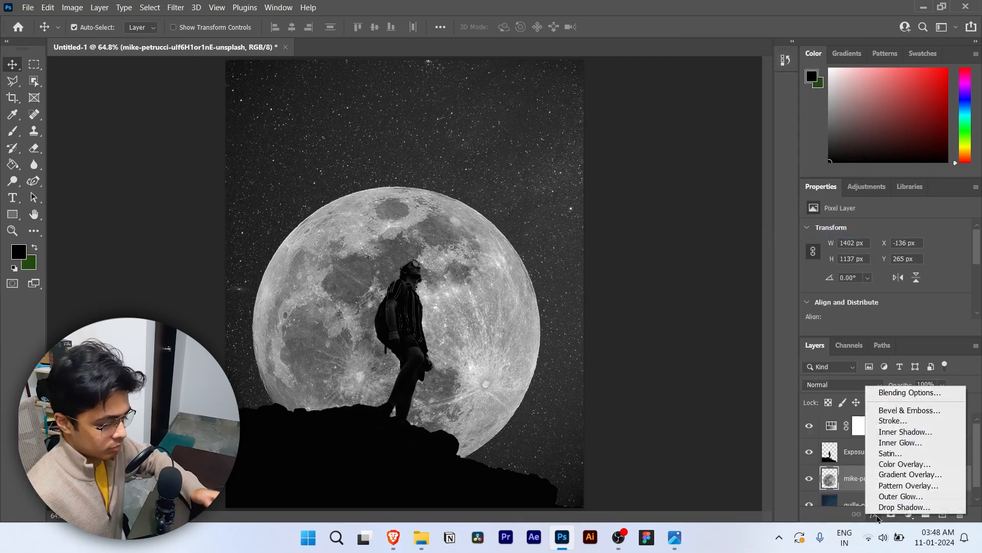
click(901, 495)
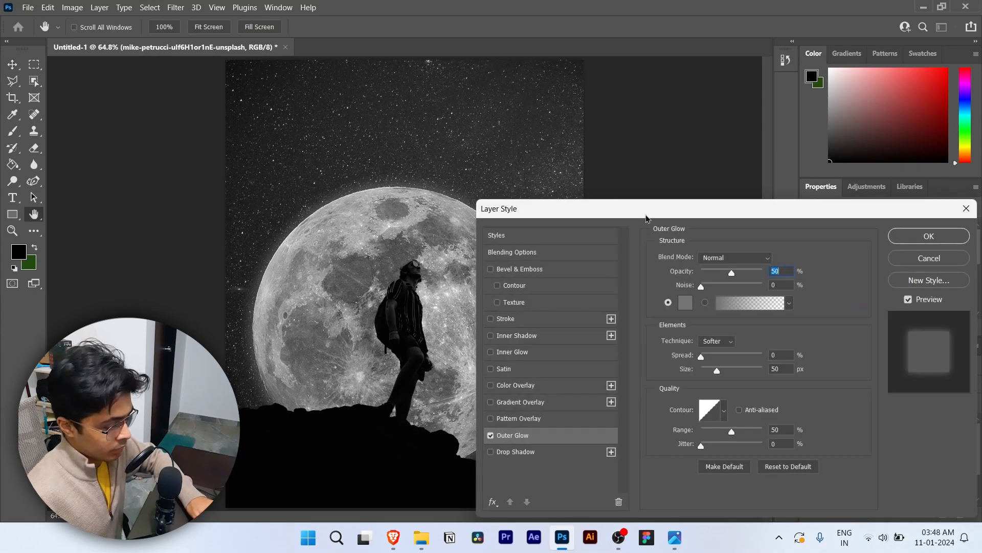
Set the outer glow's color to white (ffffff)
drag(646, 218, 685, 153)
click(723, 238)
text(ffffff)
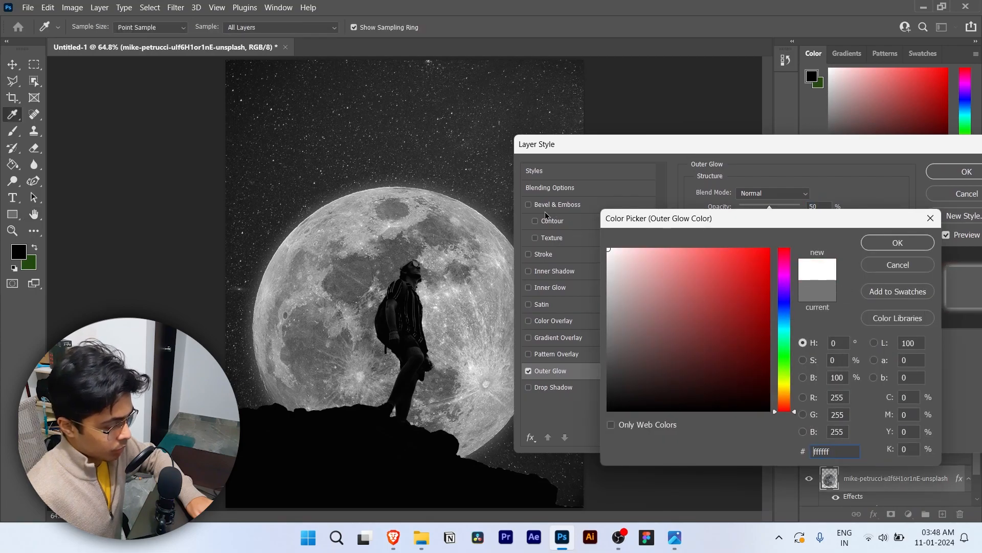
click(897, 244)
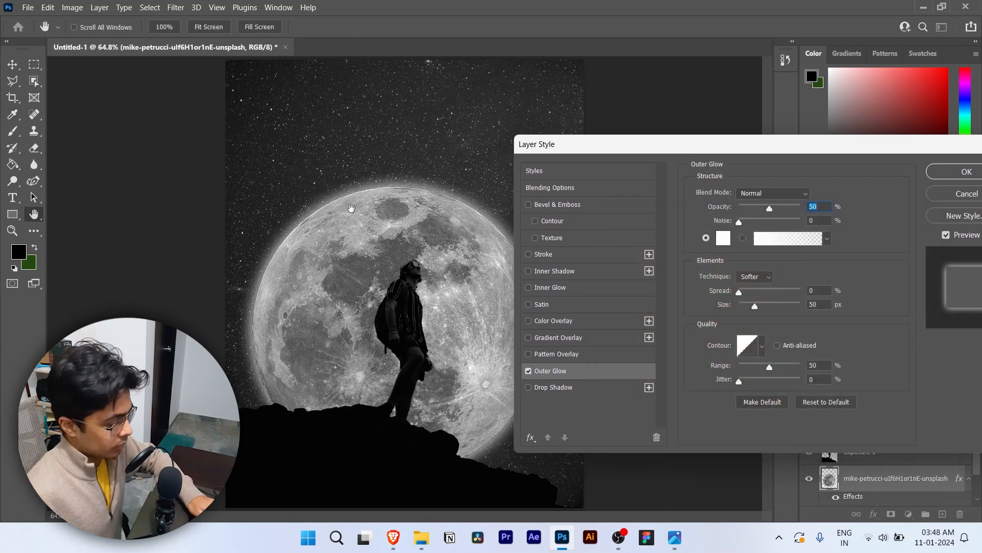
Set the moon's outer glow size to 87 px and its opacity to about 32%
key(super)
key(super)
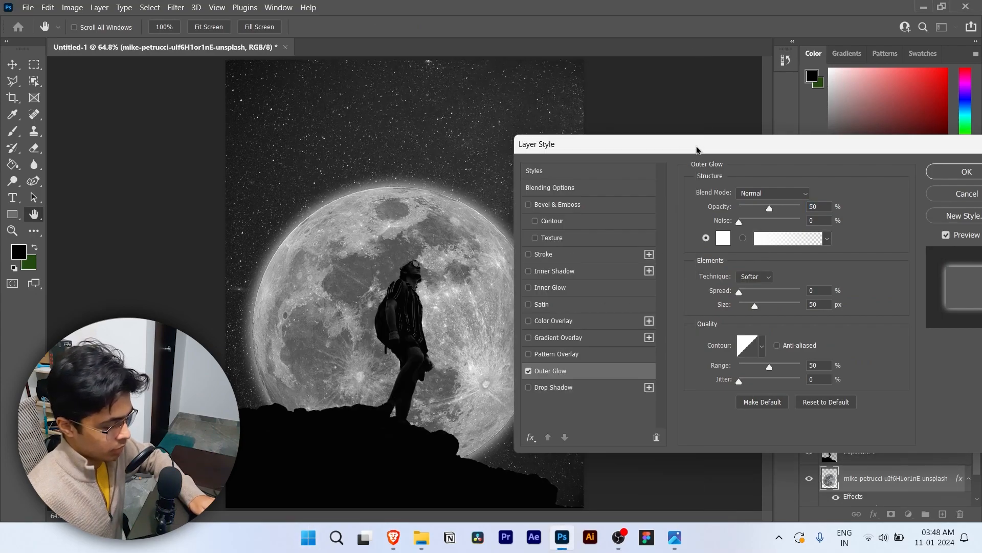
drag(772, 212, 796, 211)
drag(755, 310, 771, 313)
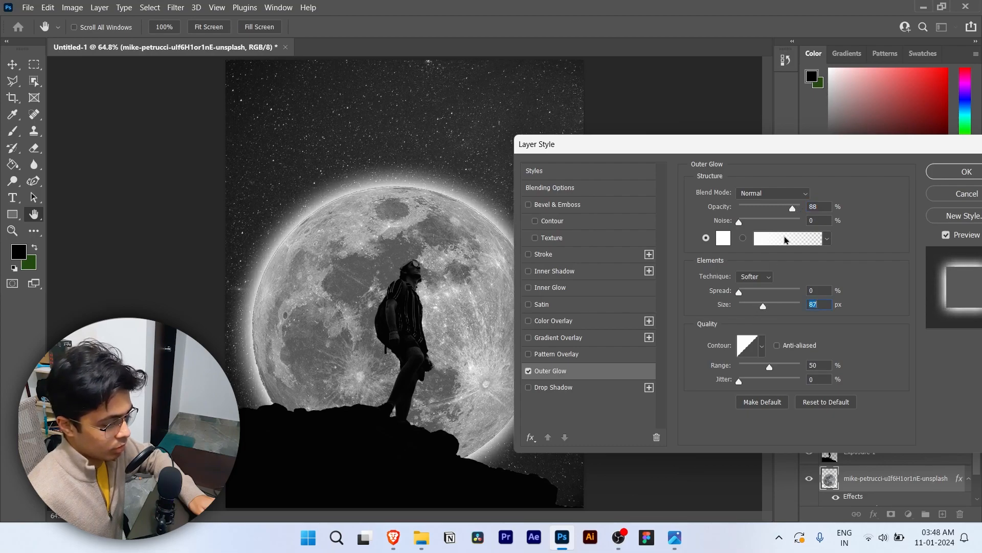
drag(791, 212, 761, 211)
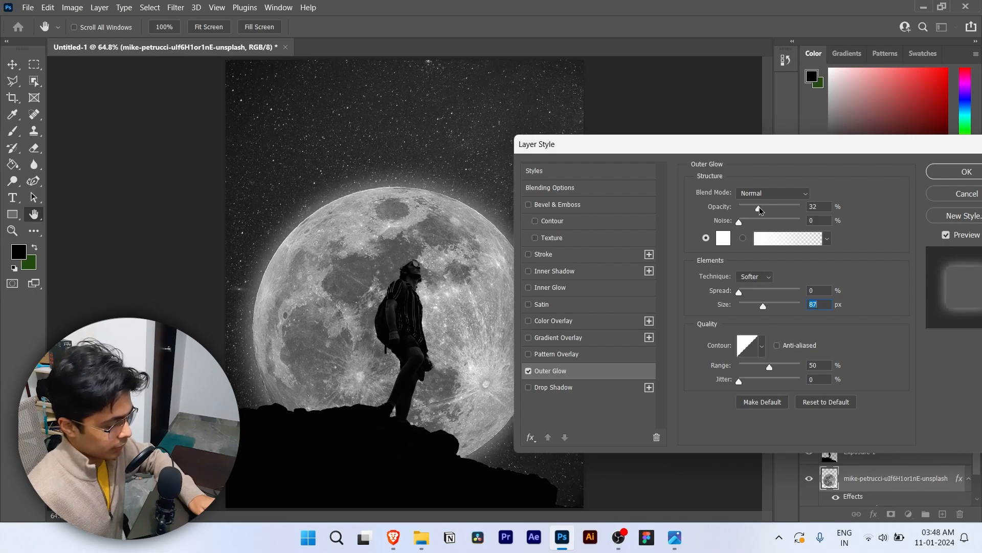
Try the Lighten and Soft Light blend modes for the outer glow, raising the opacity to 100% with Soft Light
mouse_move(772, 146)
mouse_down()
mouse_move(833, 159)
mouse_move(884, 191)
mouse_move(917, 161)
mouse_move(866, 168)
mouse_move(776, 159)
mouse_up()
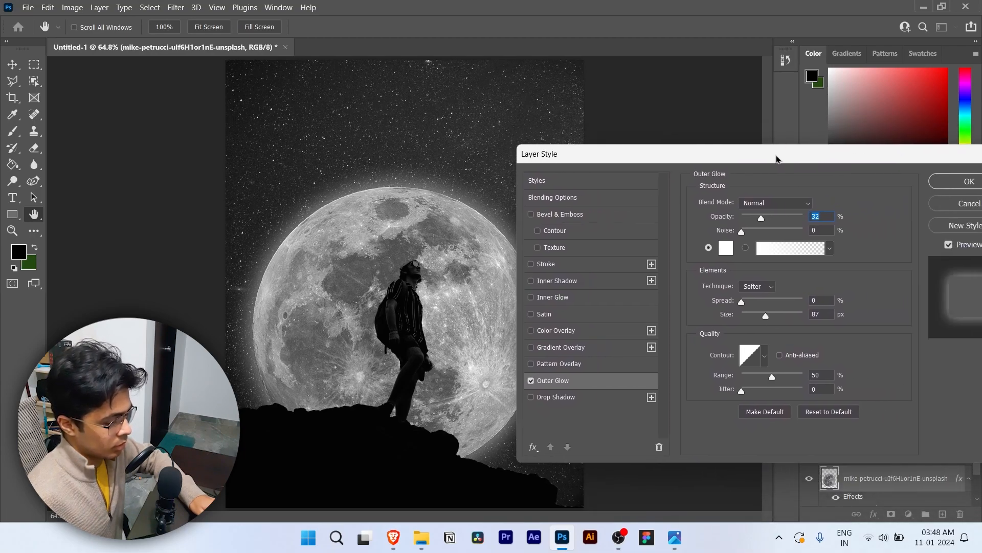
click(775, 203)
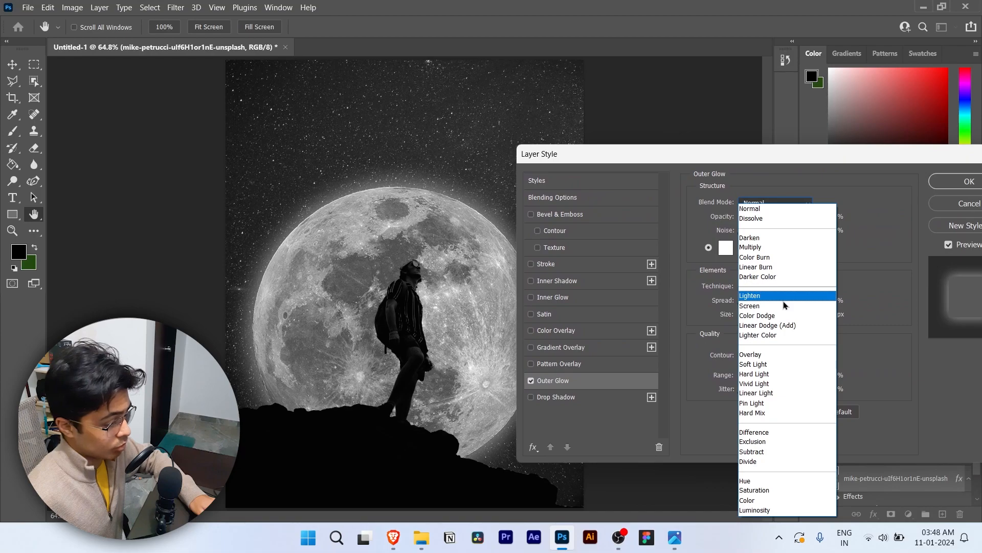
click(784, 287)
drag(742, 154, 707, 128)
click(741, 179)
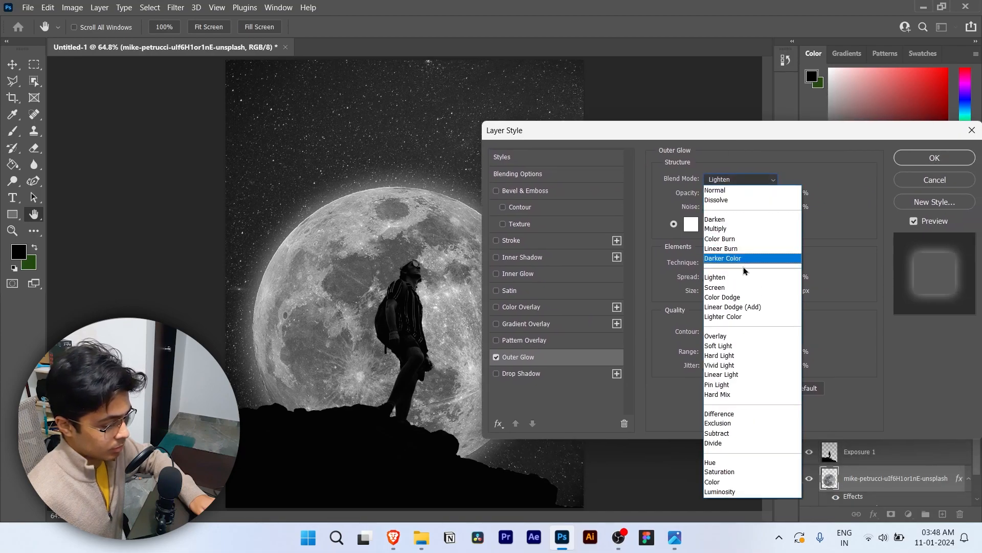
click(739, 346)
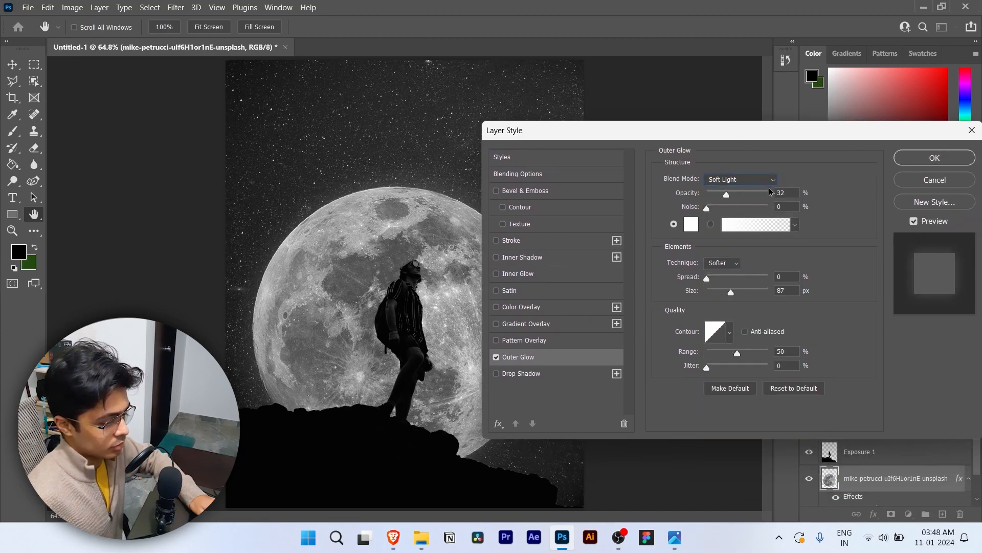
drag(732, 197, 796, 197)
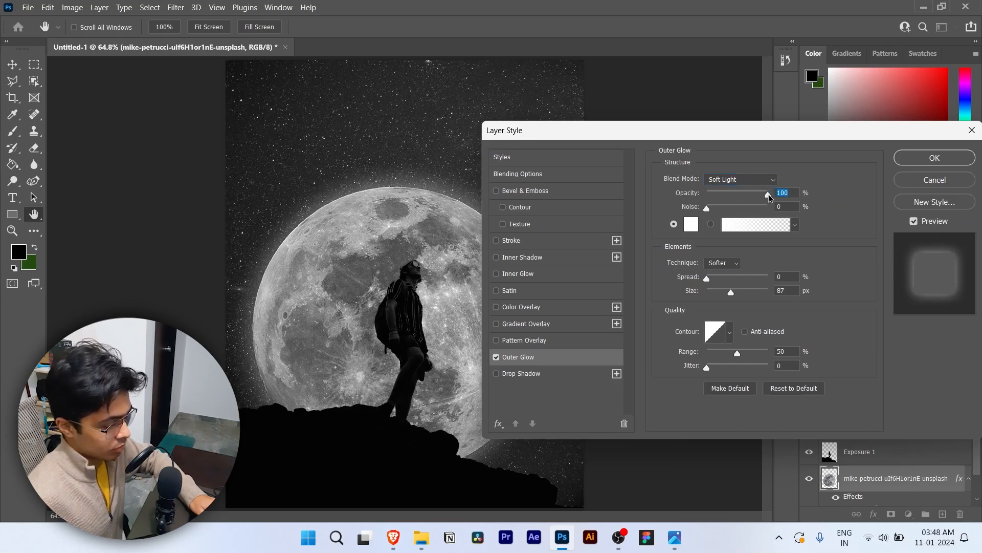
Try the Hard Light blend mode for the outer glow with the opacity at 42%
click(768, 180)
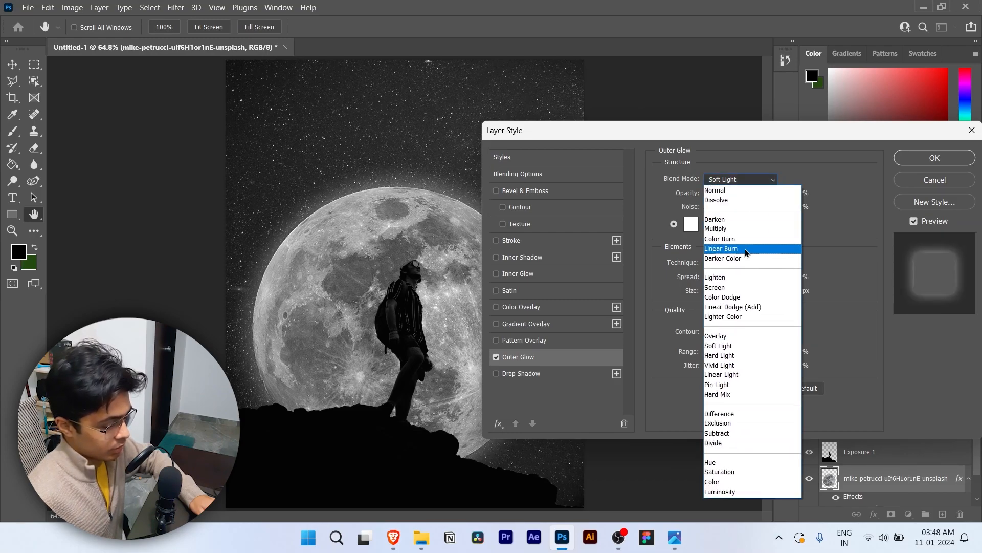
click(739, 356)
drag(768, 195, 732, 194)
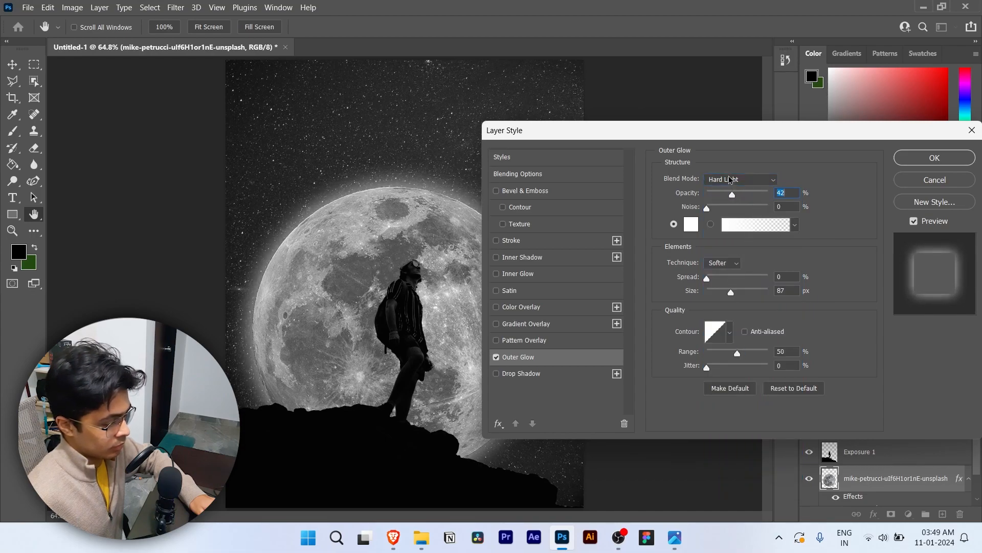
Set the outer glow's blend mode to Normal and its opacity to 45%, and apply the layer style
click(737, 180)
click(729, 192)
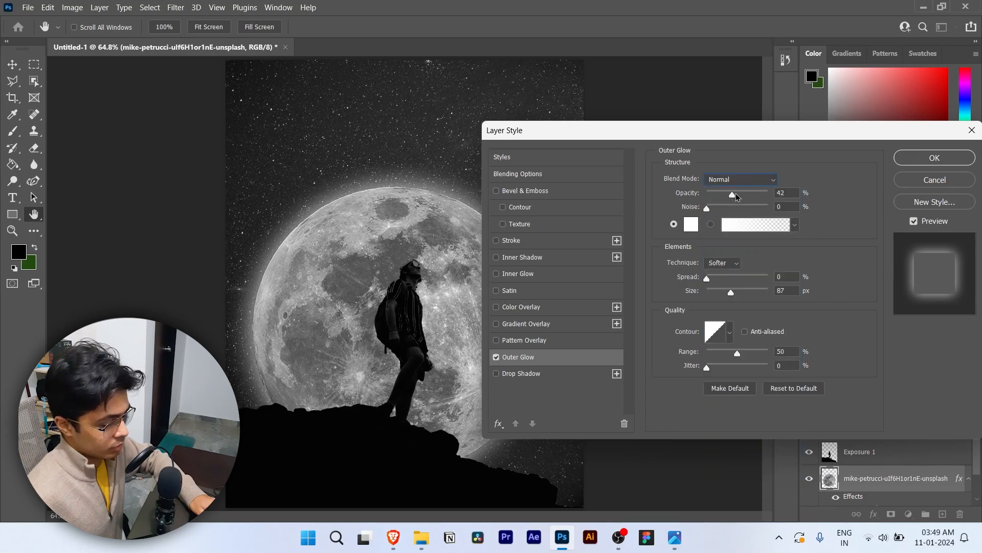
click(735, 194)
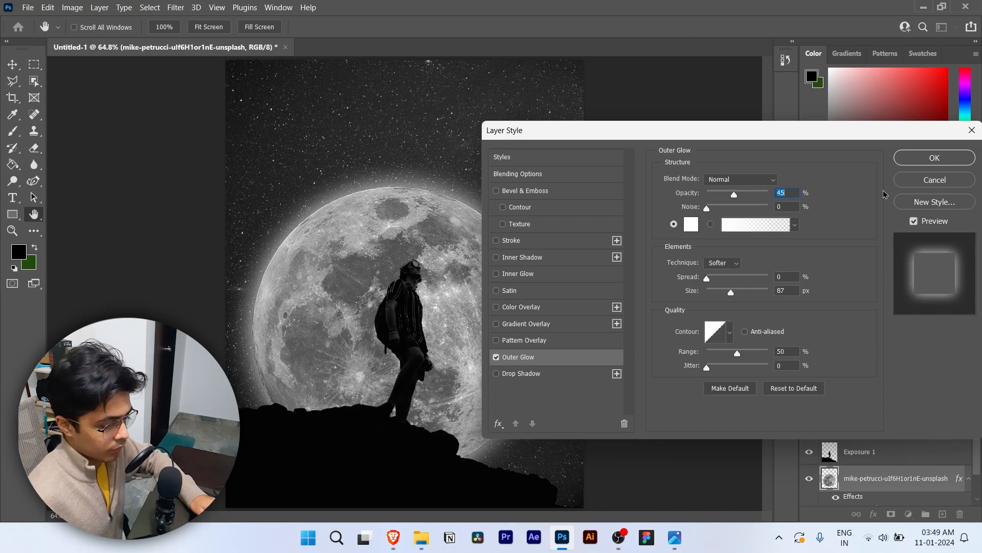
click(913, 162)
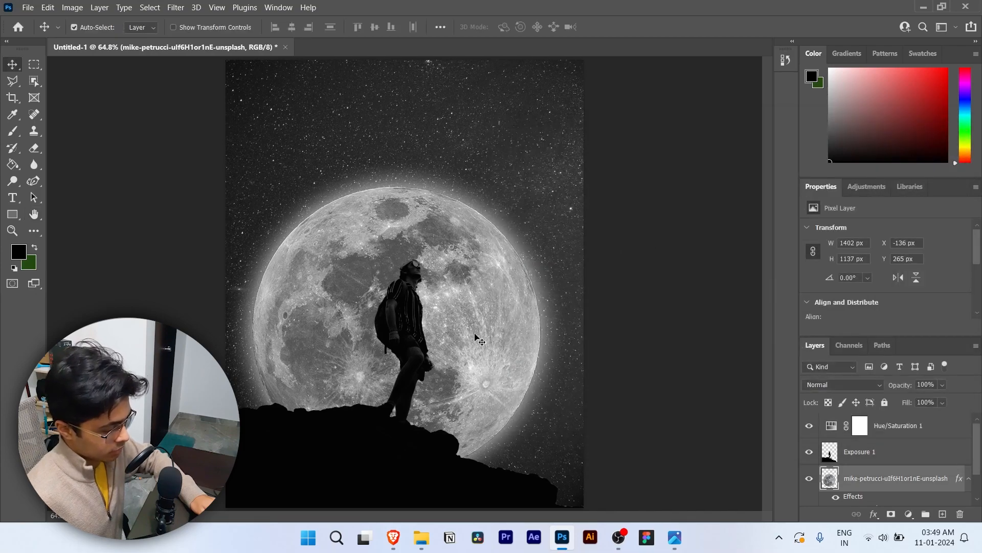
Examine the glow along the moon's edge up close and in the whole poster
scroll(425, 326, up, 8)
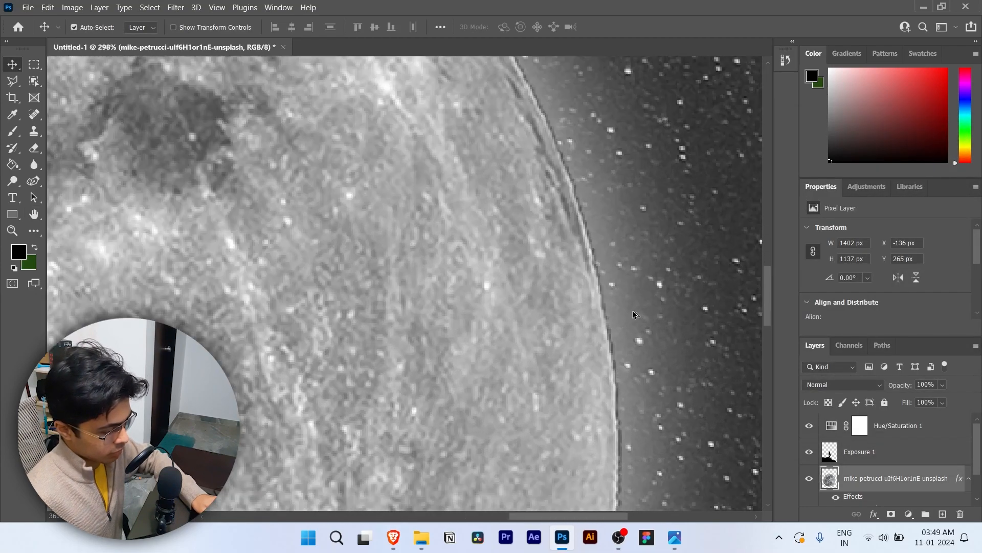
scroll(604, 334, up, 3)
scroll(597, 330, down, 8)
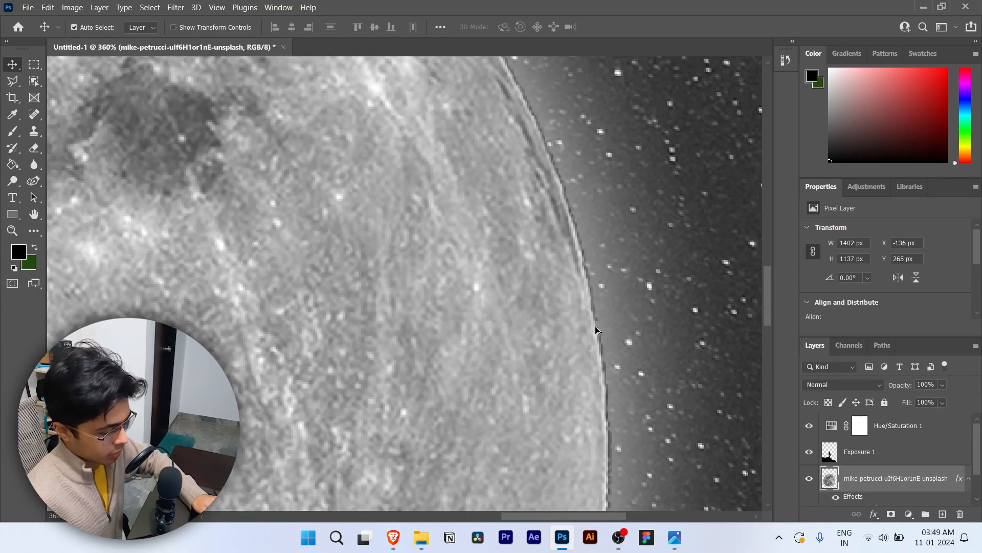
scroll(548, 322, down, 1)
scroll(445, 314, up, 1)
scroll(442, 315, down, 1)
scroll(439, 316, down, 1)
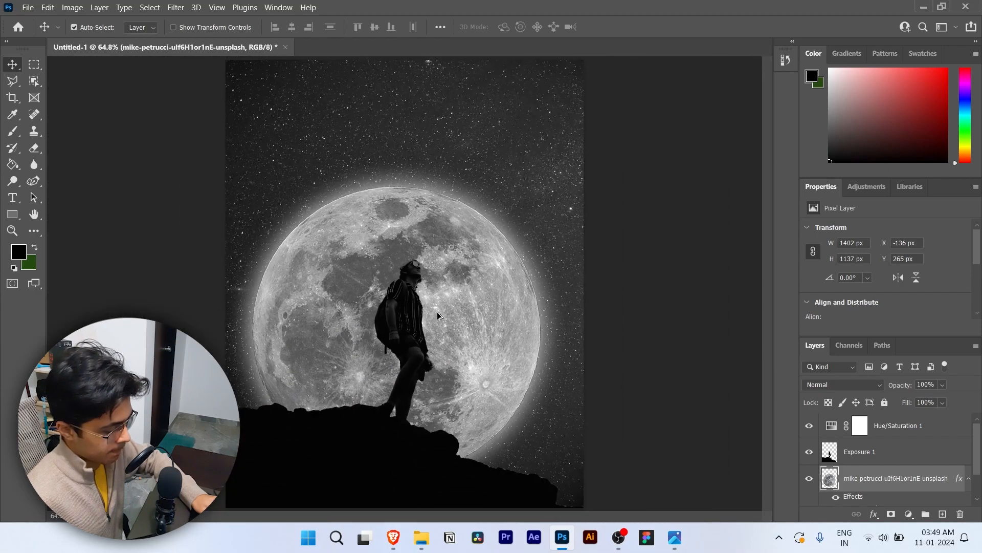
Convert the moon layer to a smart object and open its contents for editing
right_click(859, 490)
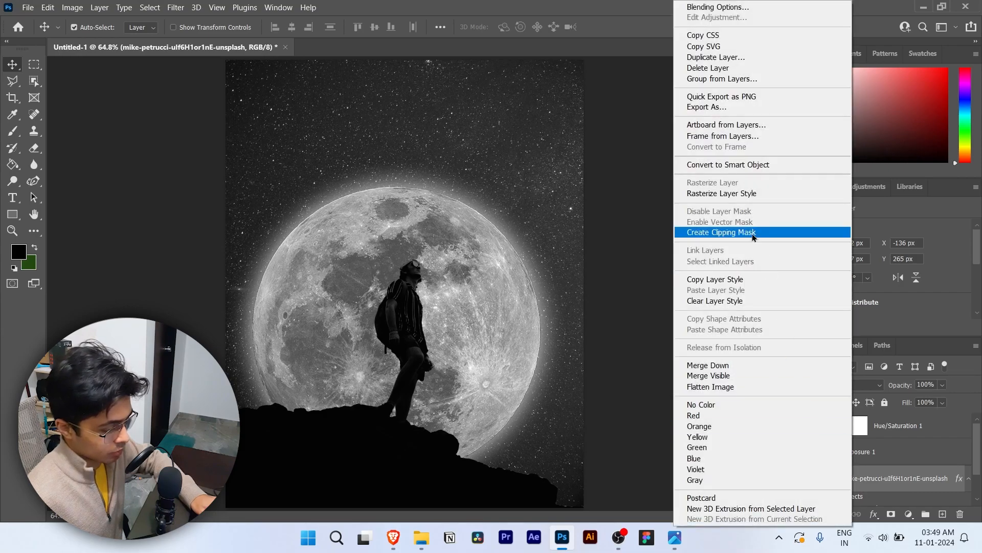
click(748, 164)
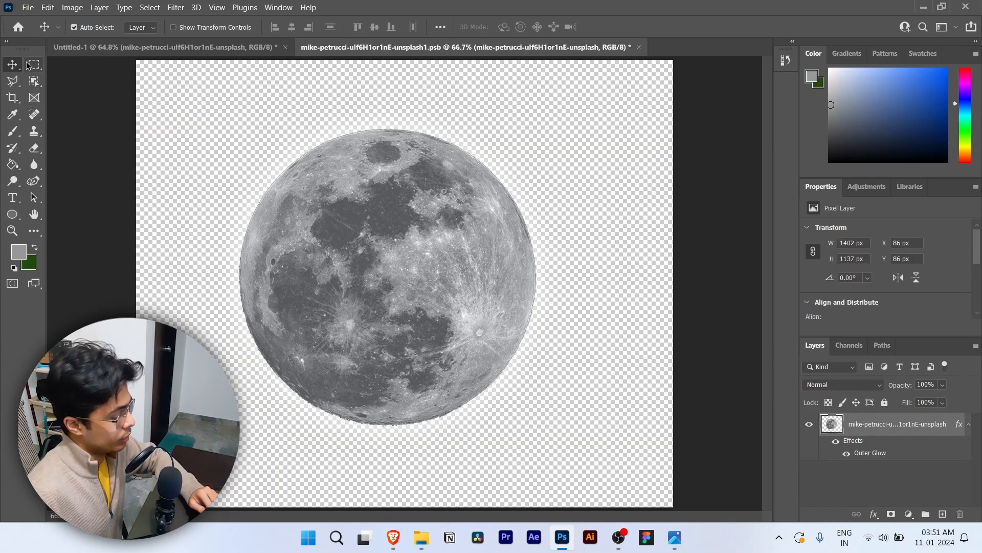
Trim the moon's rough rim by deleting everything outside a circular selection about 840 px in diameter, and clear the selection
click(28, 64)
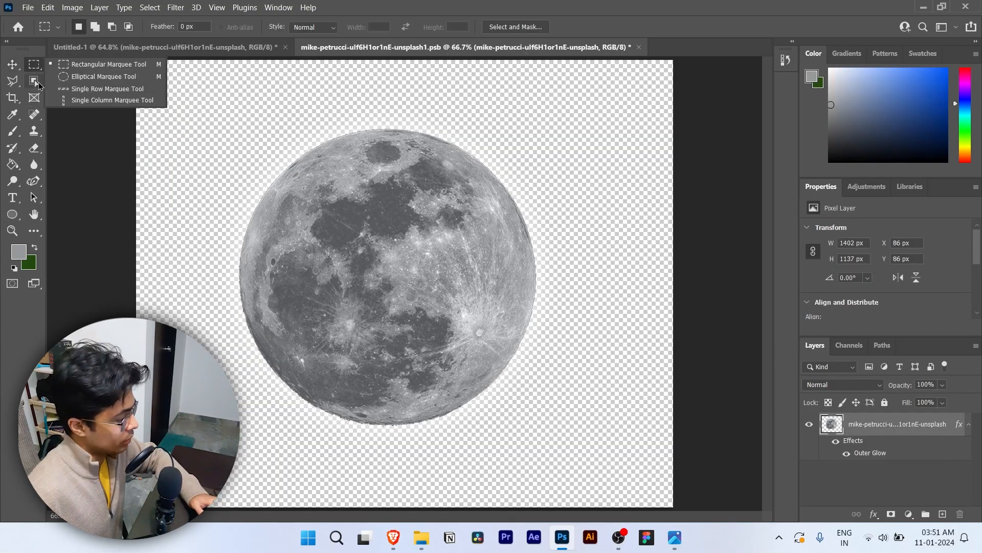
click(100, 79)
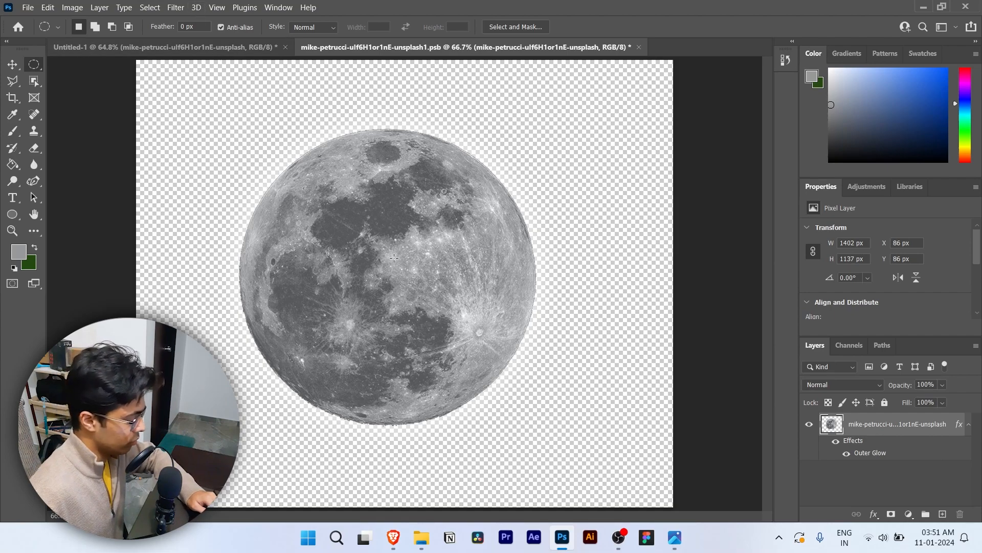
drag(388, 275, 564, 418)
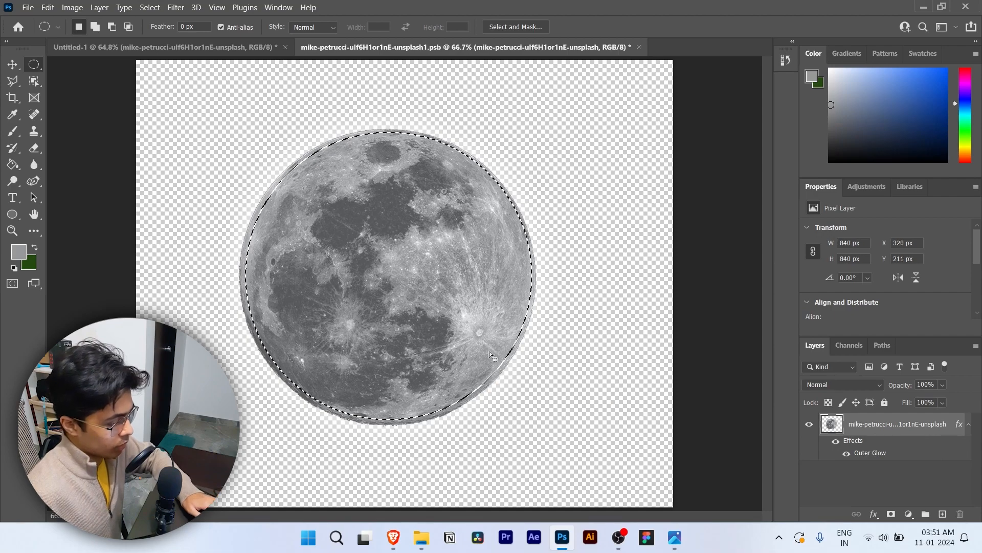
right_click(468, 66)
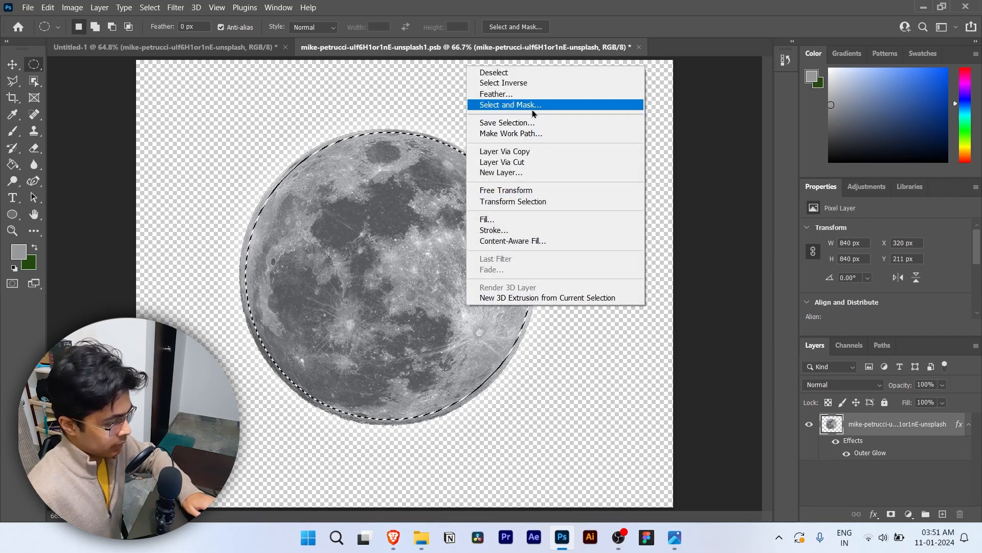
click(525, 83)
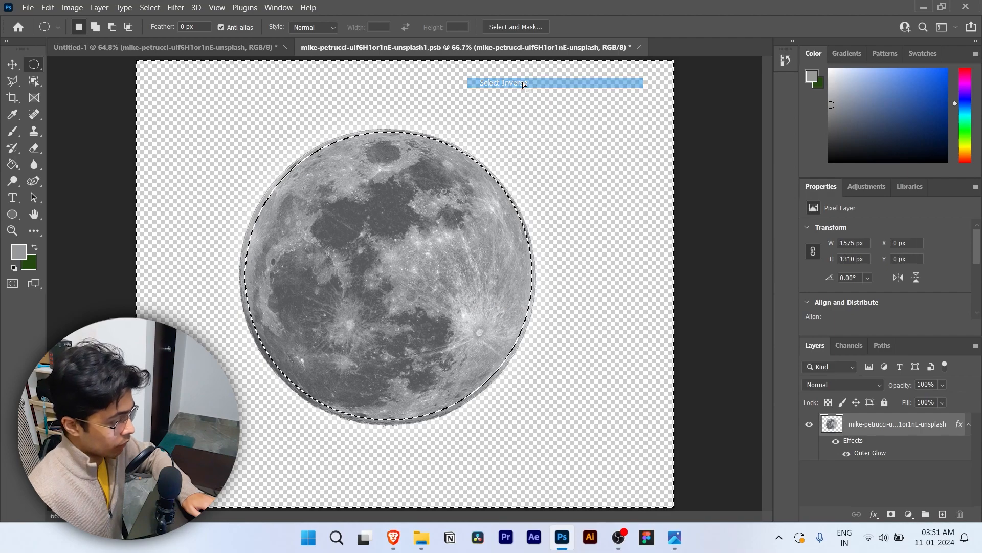
key(Delete)
key(ctrl+d)
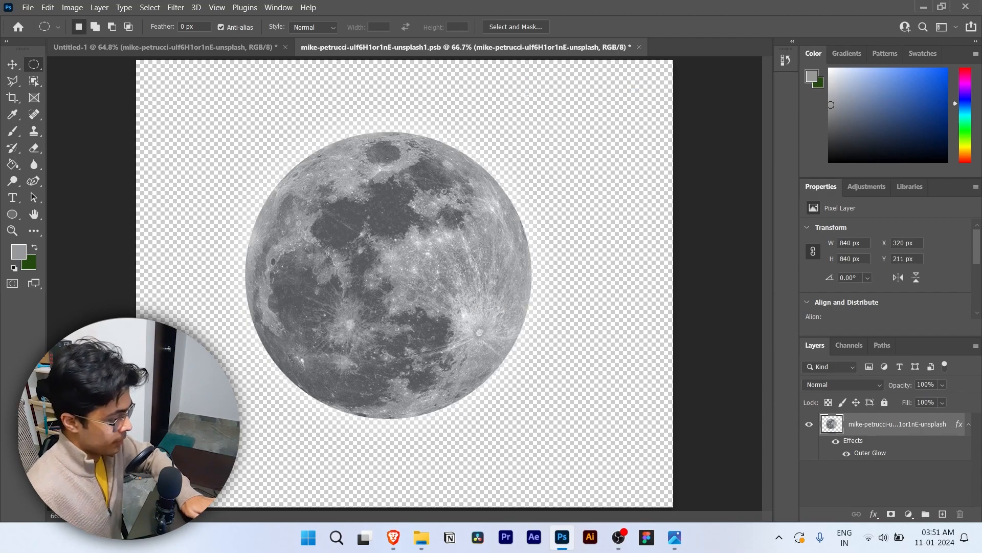
Check the trimmed moon's edge, save the smart object's contents and close them to return to the poster
key(v)
scroll(278, 355, up, 6)
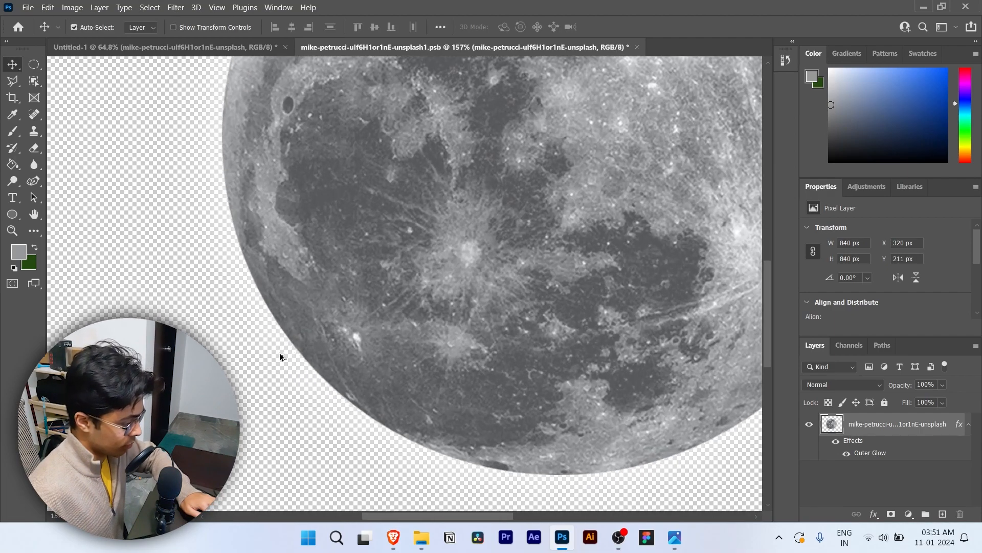
scroll(446, 374, down, 5)
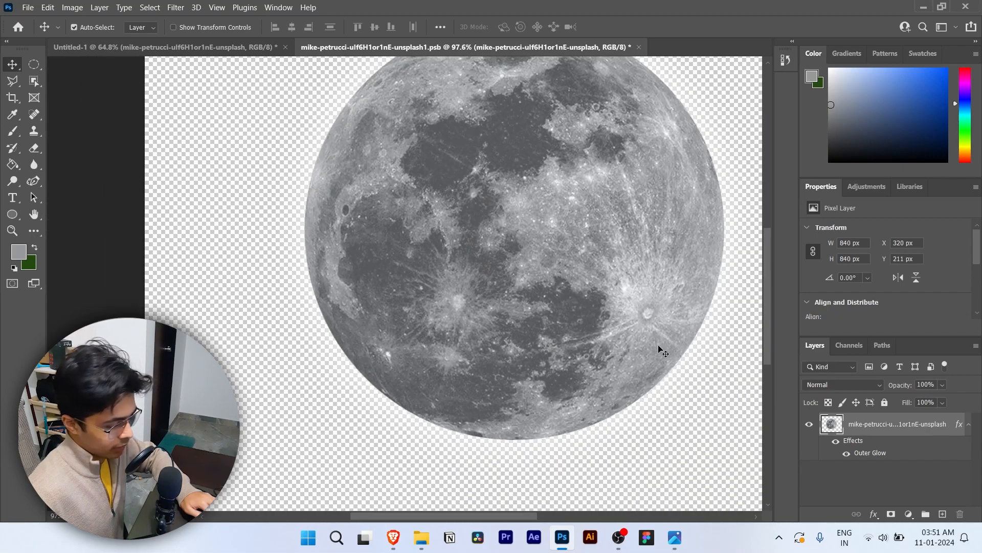
scroll(663, 352, down, 1)
key(ctrl+s)
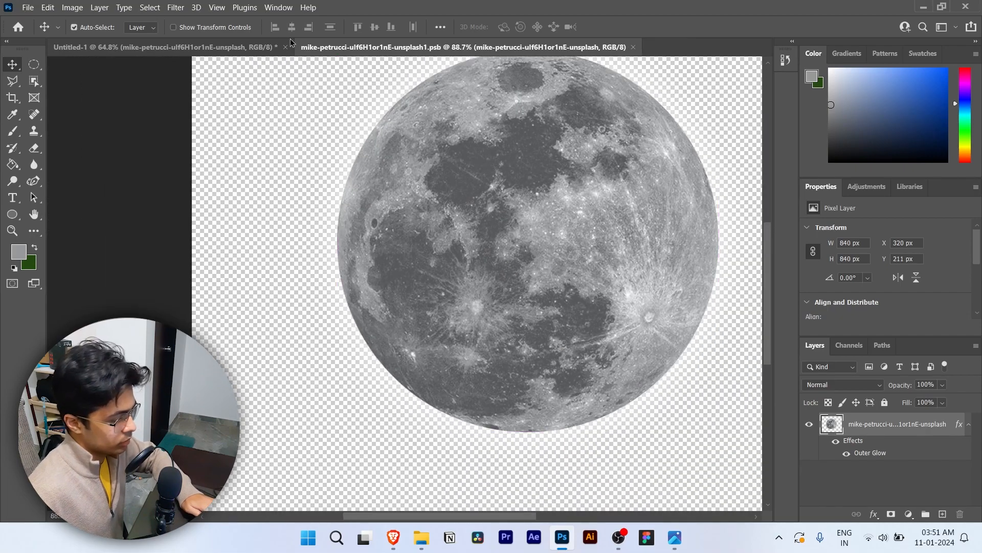
click(633, 49)
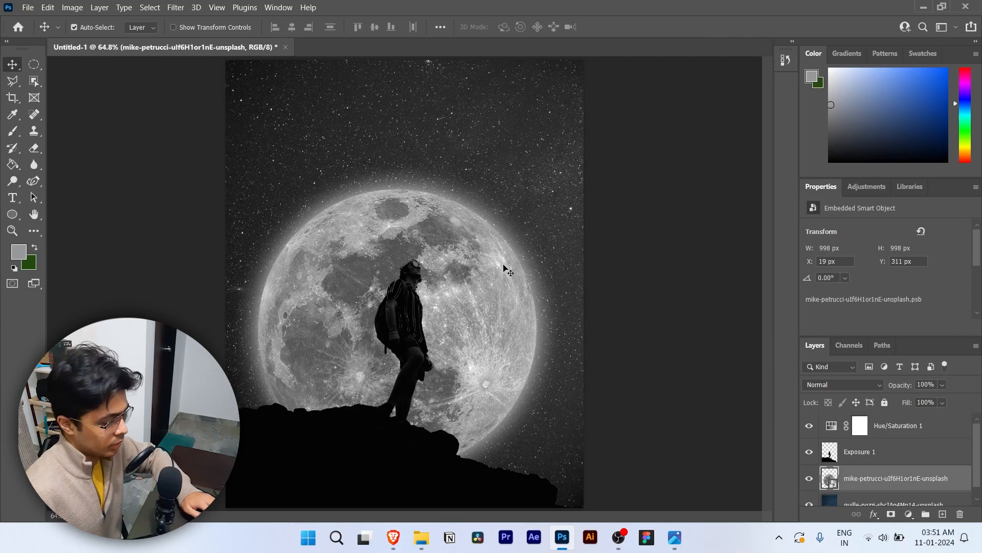
Scale the moon down proportionally to about 90% and reposition it behind the man, applying the transform
scroll(379, 307, up, 3)
scroll(221, 258, down, 4)
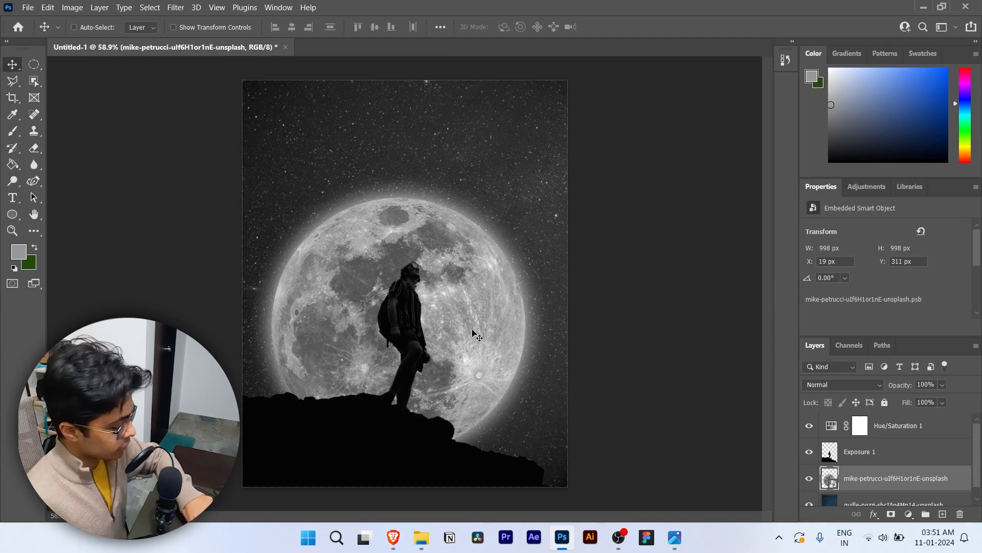
key(ctrl+t)
drag(651, 332, 621, 339)
drag(435, 348, 451, 366)
drag(417, 181, 418, 167)
mouse_move(448, 287)
mouse_down()
mouse_move(435, 288)
mouse_move(445, 286)
mouse_up()
click(633, 26)
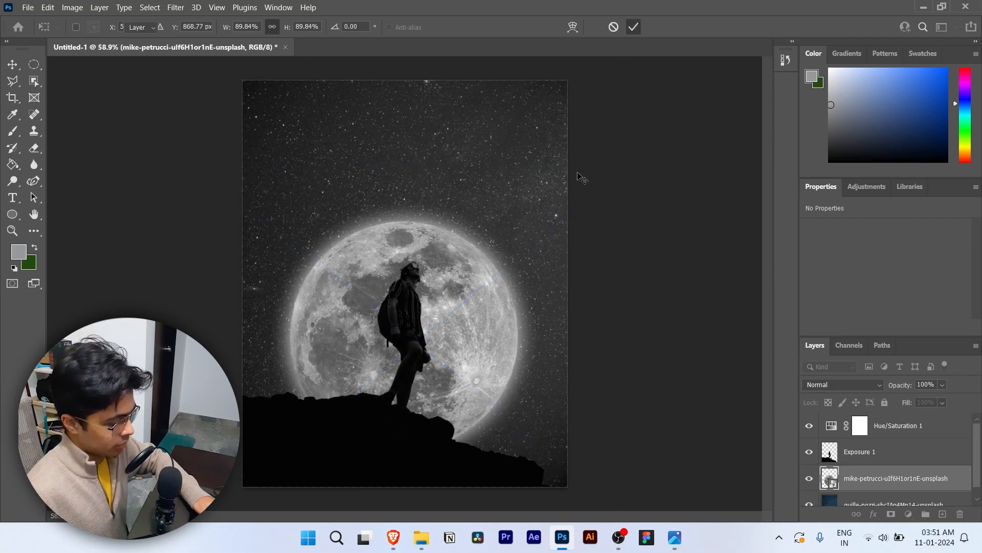
Compare the poster with the two reference images of the man on the mountain, with and without texture
scroll(420, 331, up, 3)
scroll(420, 332, down, 2)
scroll(420, 332, down, 1)
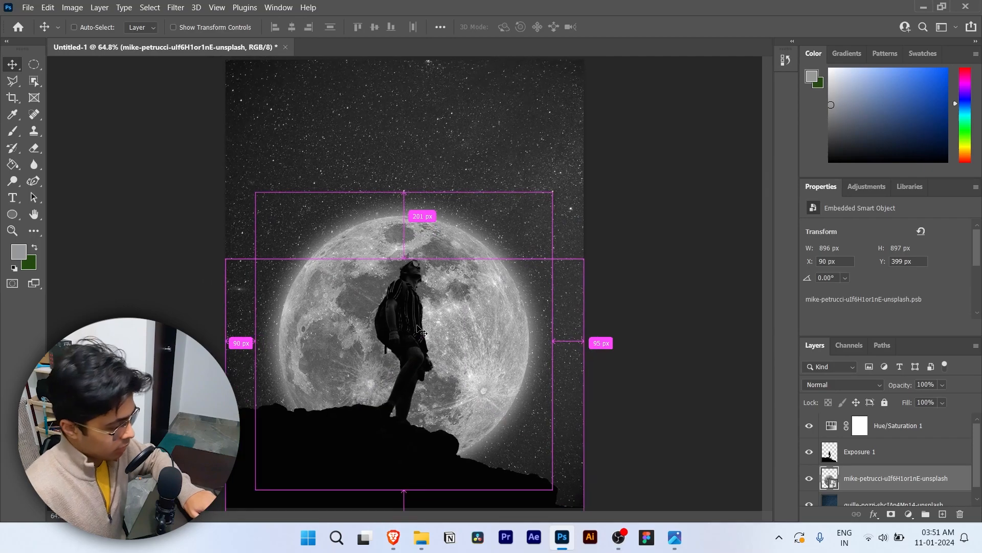
key(alt+Tab)
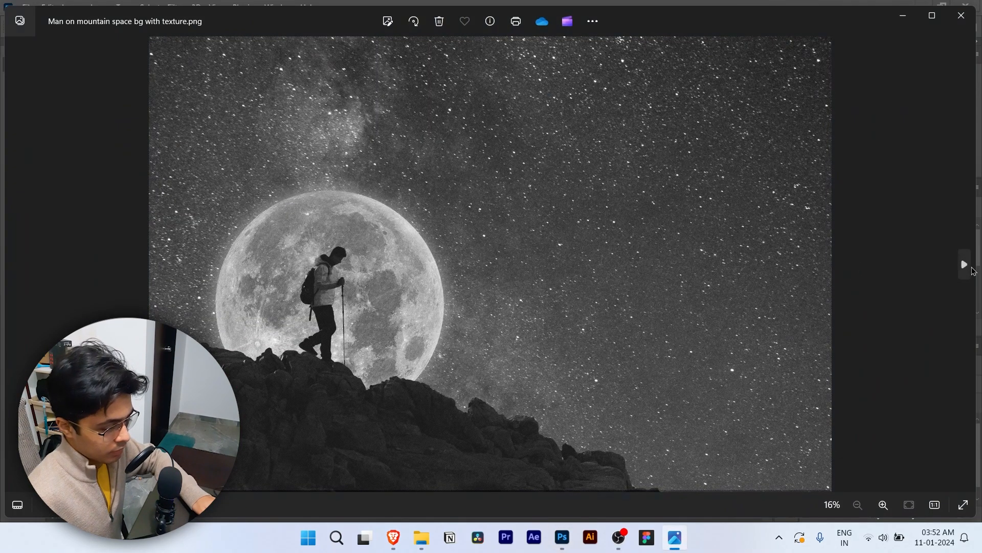
click(967, 268)
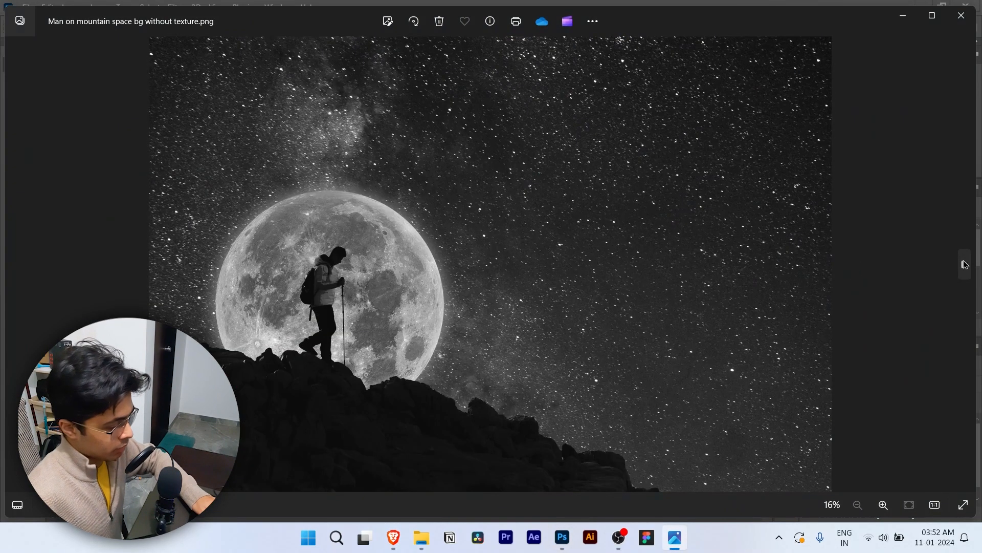
scroll(377, 308, up, 3)
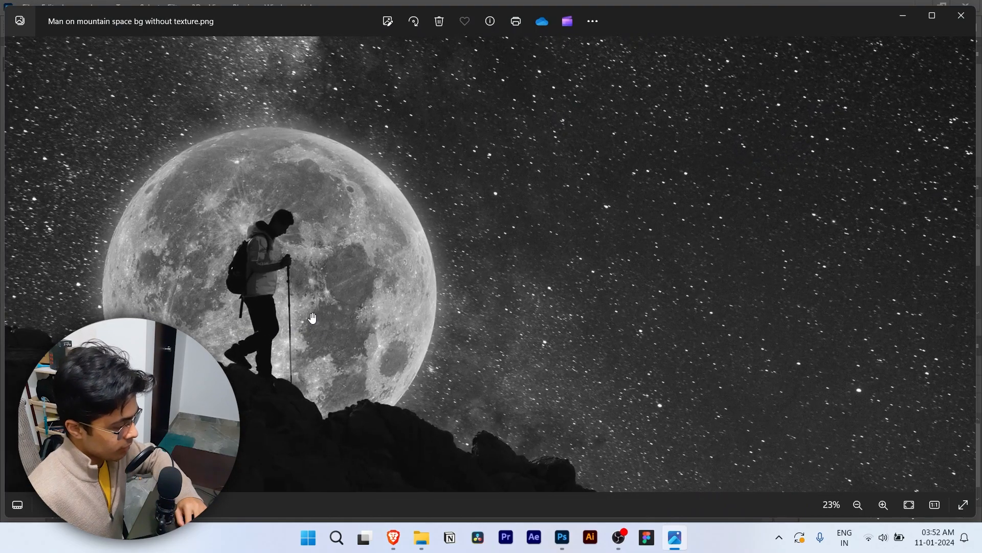
scroll(300, 295, down, 3)
key(alt+Tab)
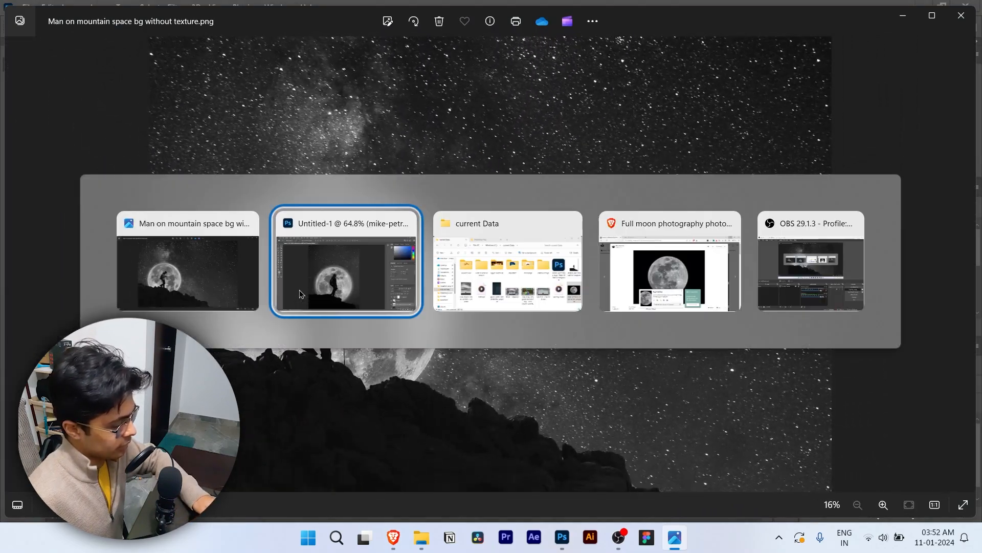
key(alt+Tab)
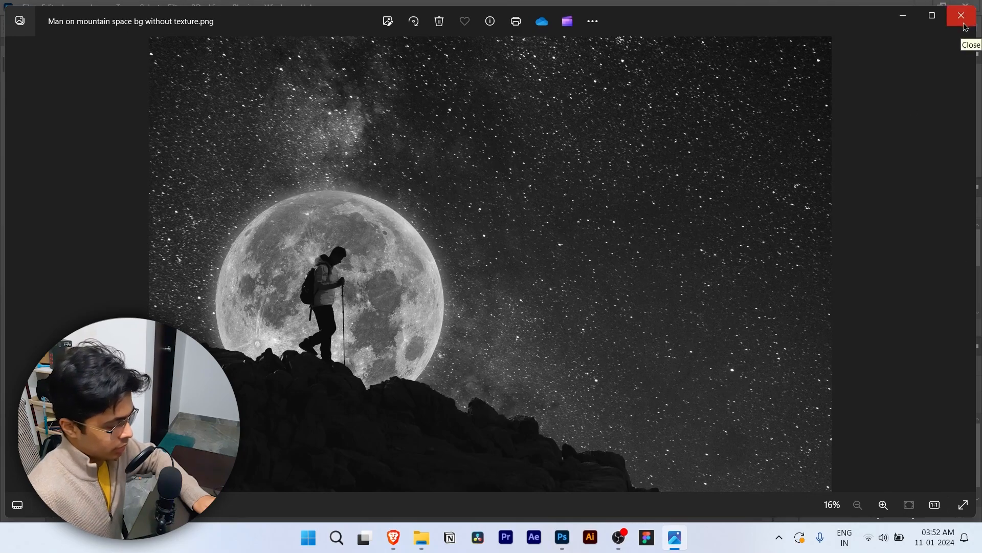
click(19, 266)
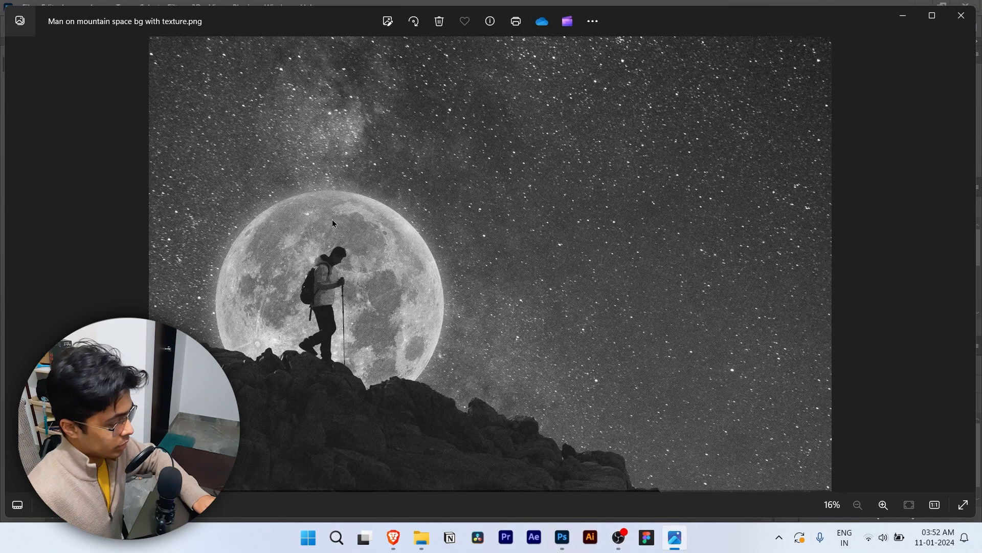
click(903, 15)
Switch to the Brave browser and open texturelabs.org in a new tab
click(393, 537)
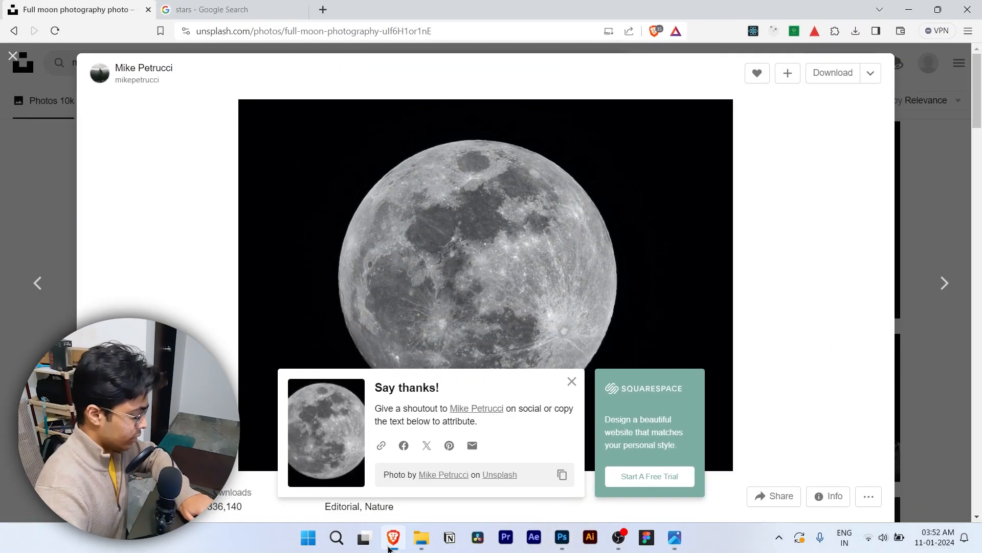
key(ctrl+t)
text(te)
key(Return)
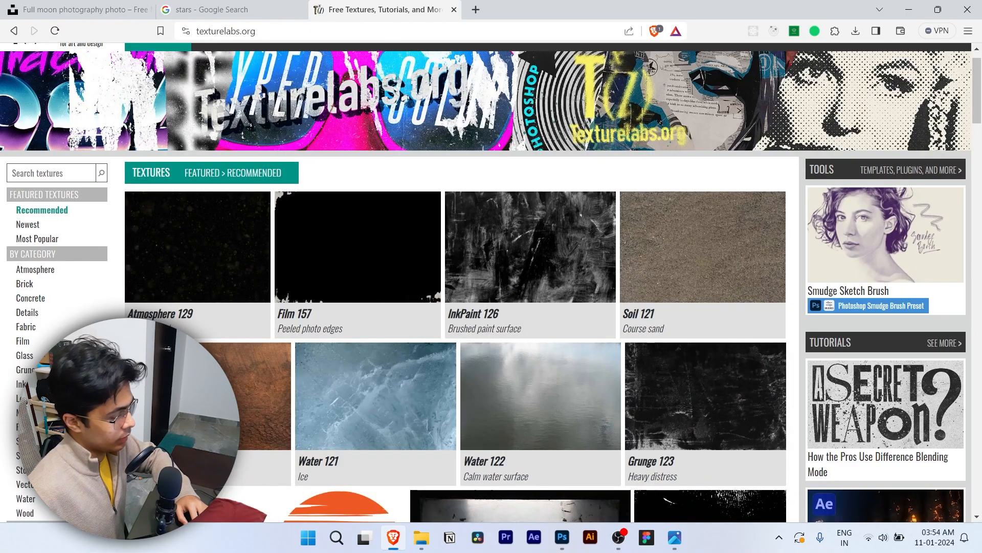
Browse the Grunge category for a texture suitable for overlaying on the poster
click(25, 370)
scroll(453, 338, down, 10)
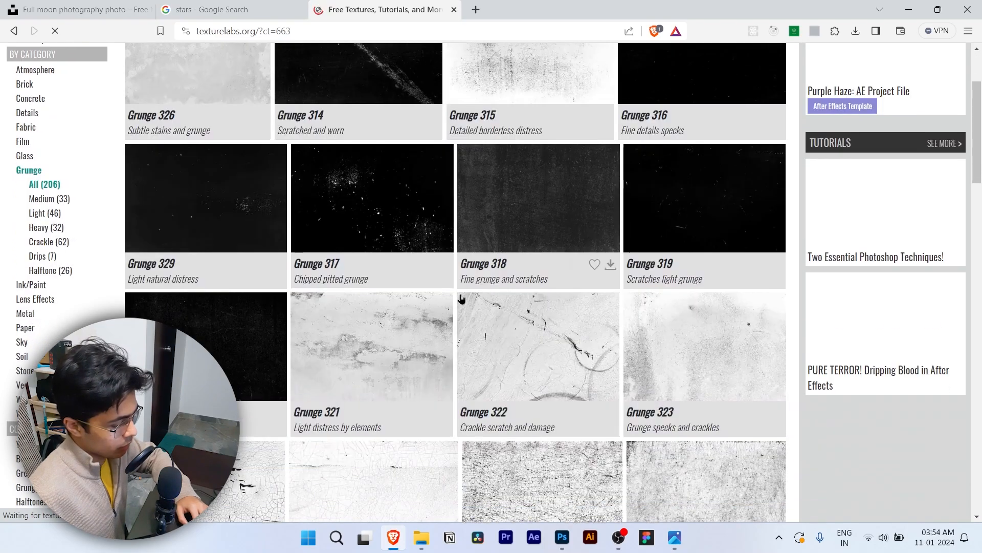
scroll(460, 299, down, 5)
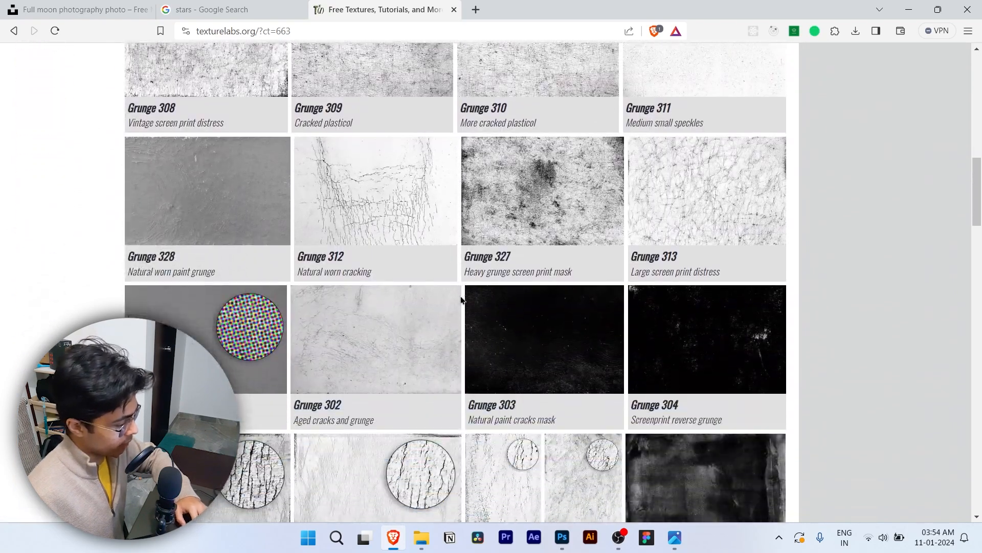
scroll(175, 359, up, 4)
scroll(176, 359, down, 4)
scroll(175, 359, down, 4)
scroll(176, 360, down, 5)
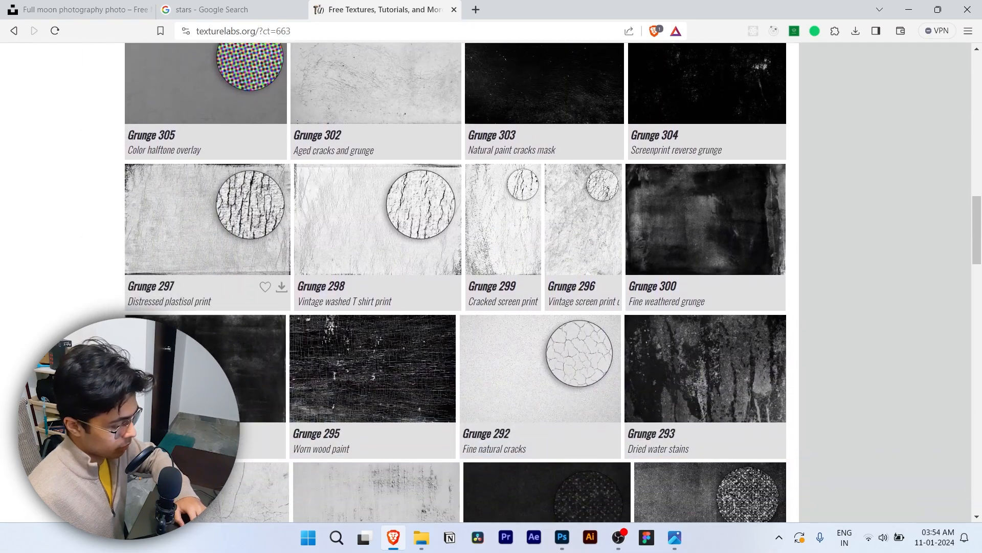
scroll(608, 320, down, 7)
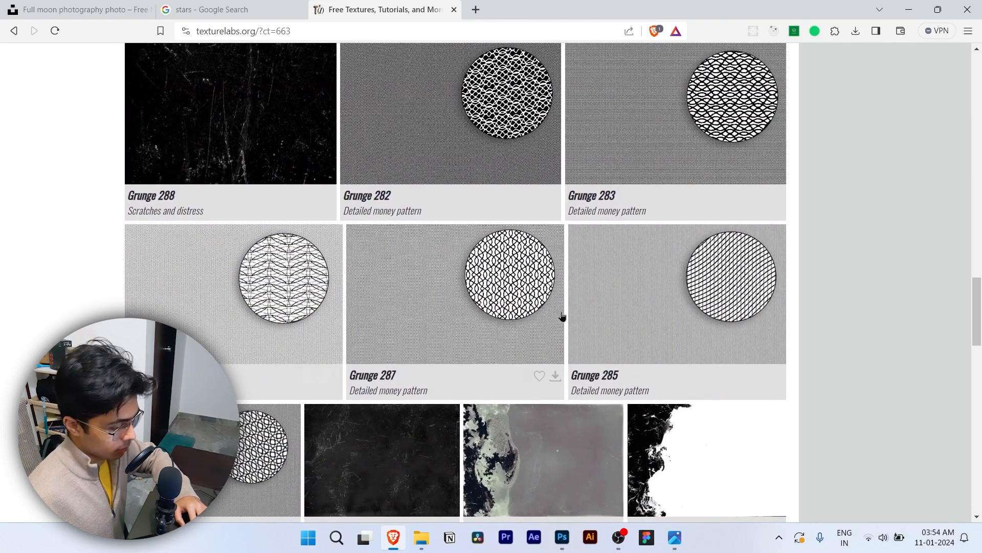
scroll(712, 316, down, 3)
scroll(556, 259, up, 3)
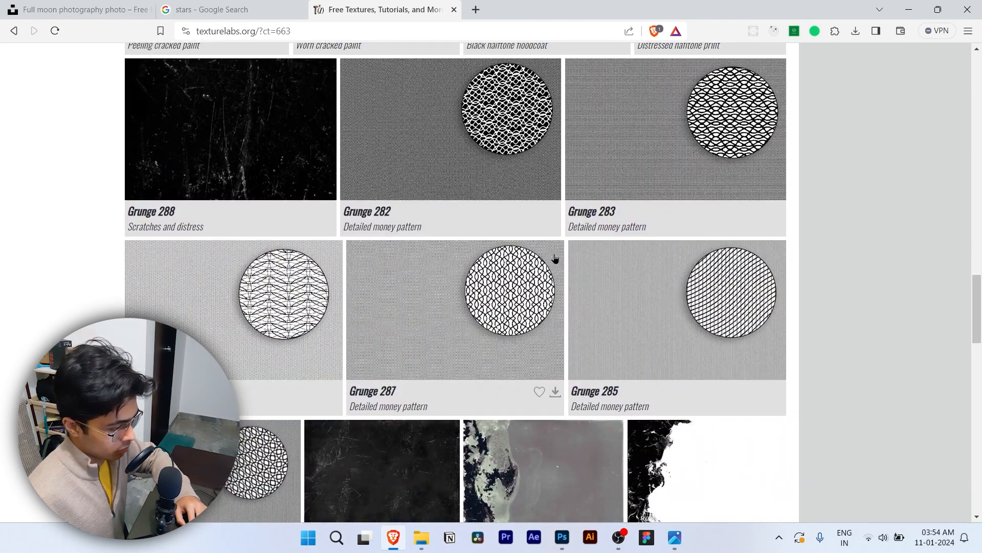
scroll(555, 259, down, 13)
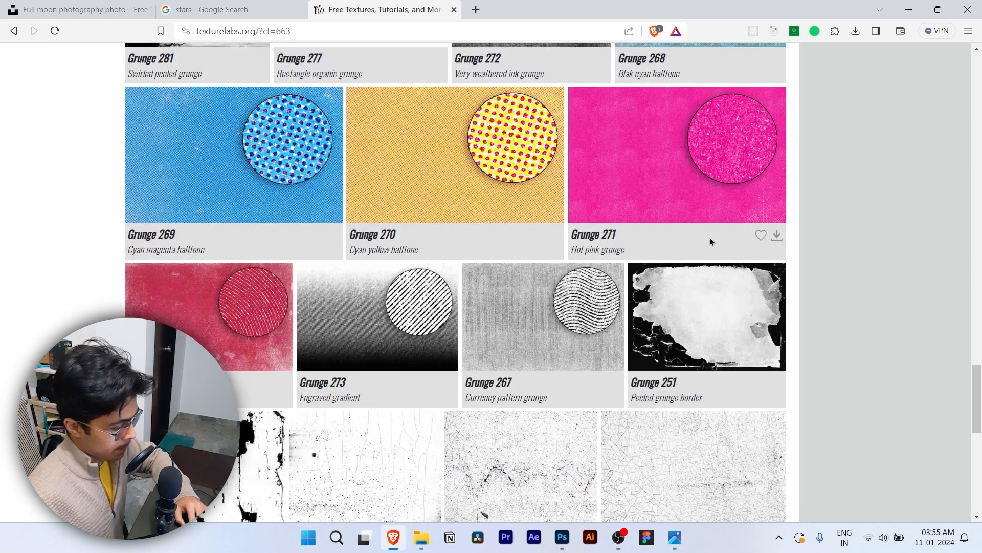
scroll(710, 237, down, 6)
scroll(693, 254, down, 4)
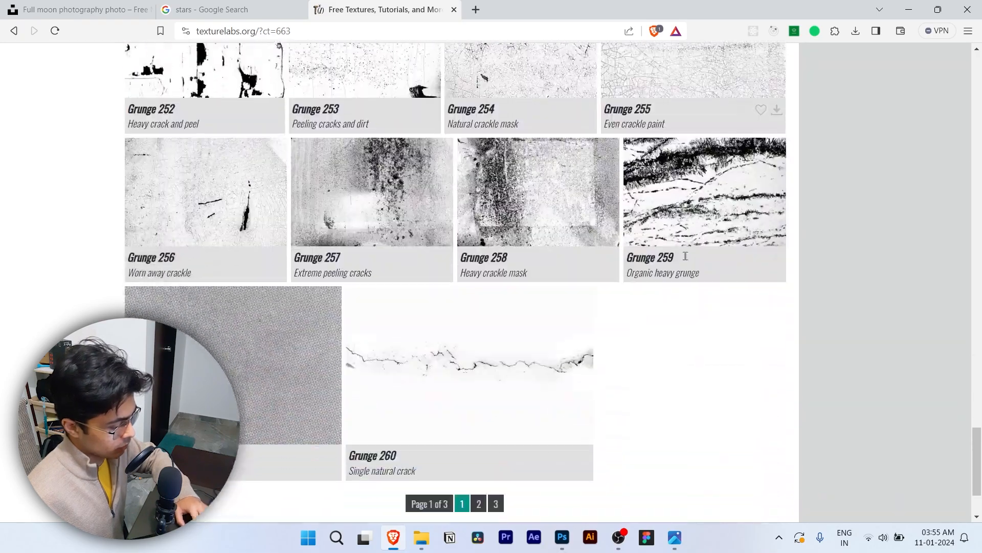
Download the Grunge 263 texture as the x large 5095x3714 jpg, saving Texturelabs_Grunge_263XL in the current Data folder, and leave the browser
click(189, 332)
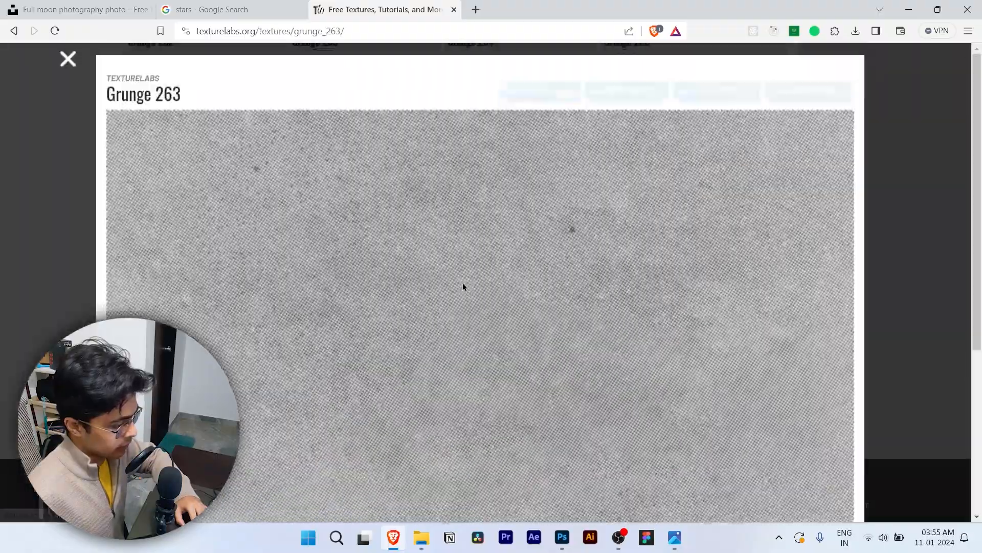
scroll(496, 283, down, 2)
click(501, 289)
click(499, 291)
scroll(569, 282, up, 2)
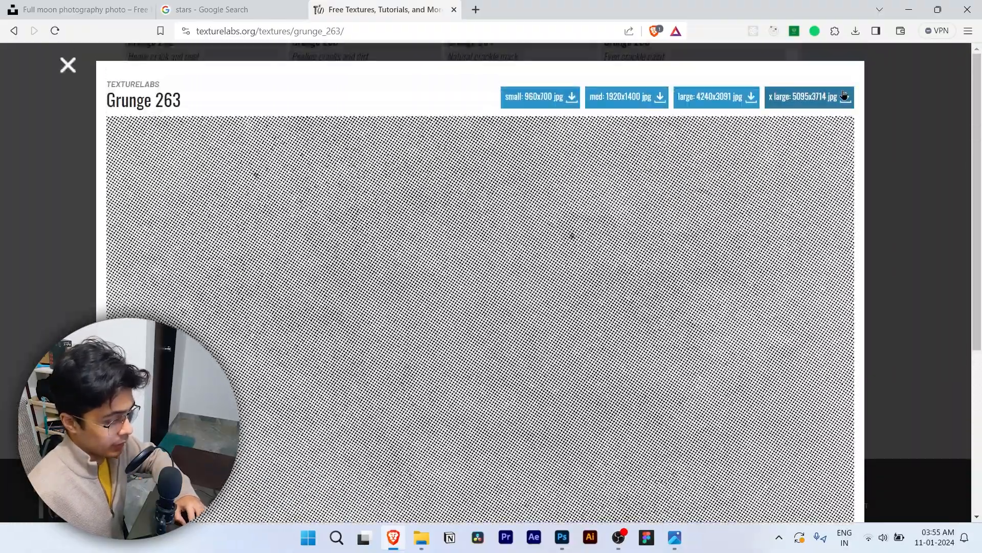
click(813, 102)
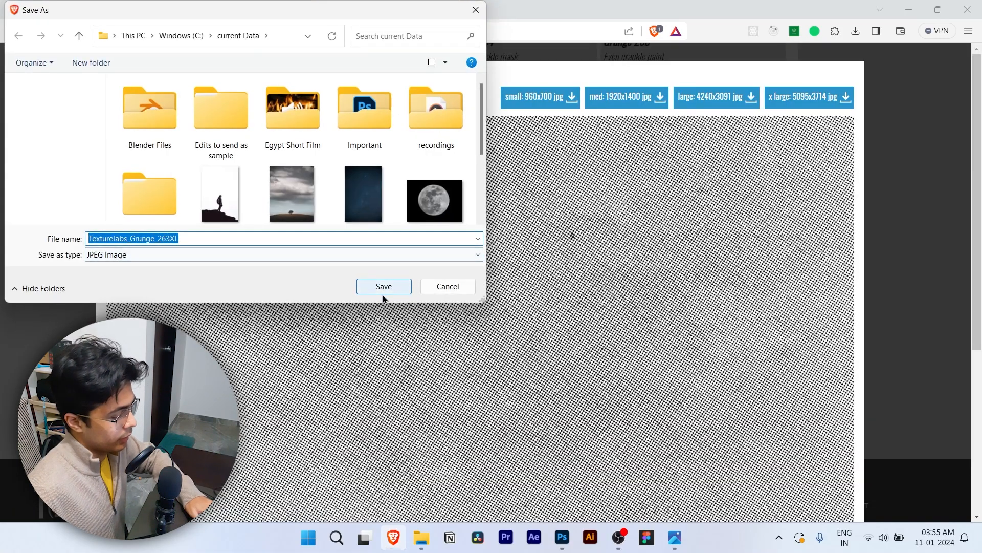
click(383, 287)
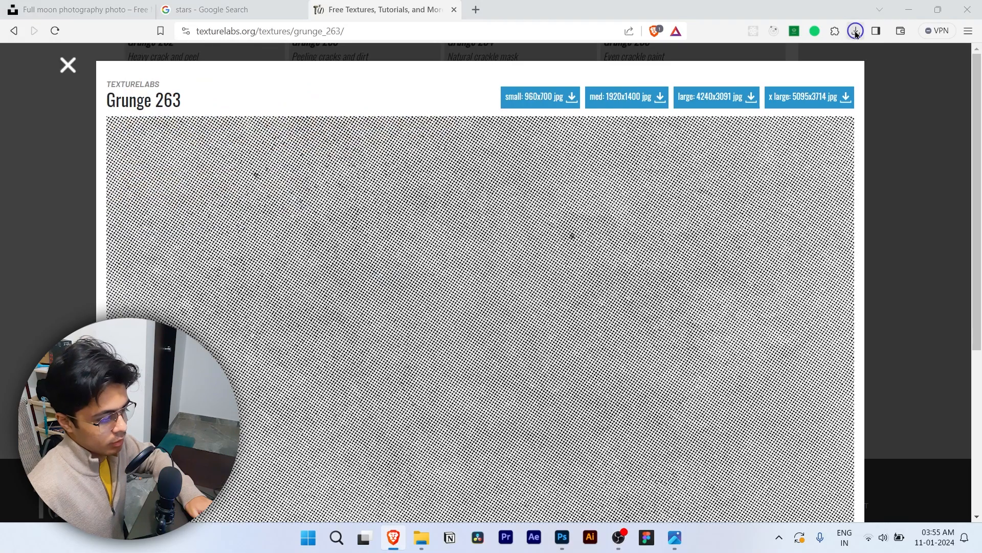
click(904, 13)
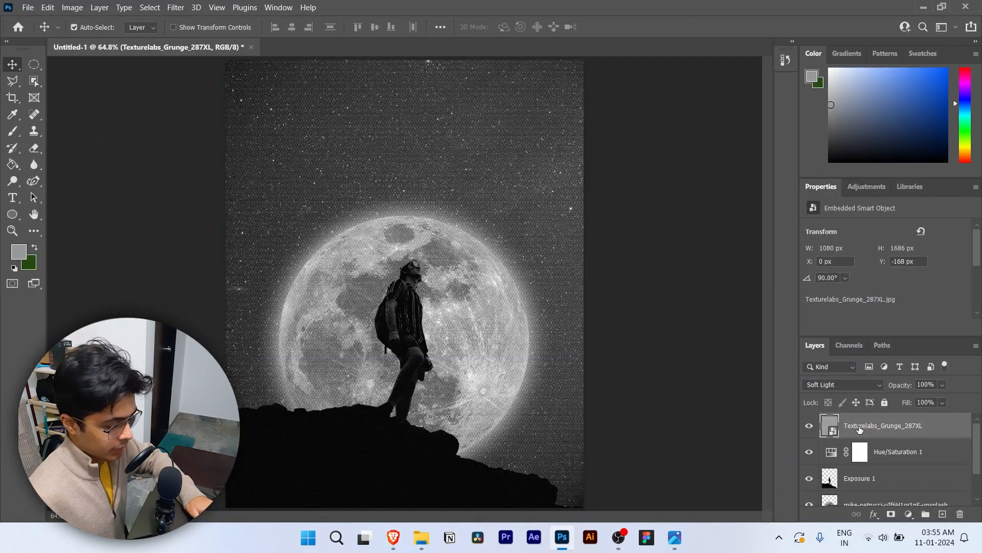
Delete the Texturelabs_Grunge_287XL layer and place the Texturelabs_Grunge_263XL image from the Photoshop Files folder into the poster
key(Delete)
click(648, 332)
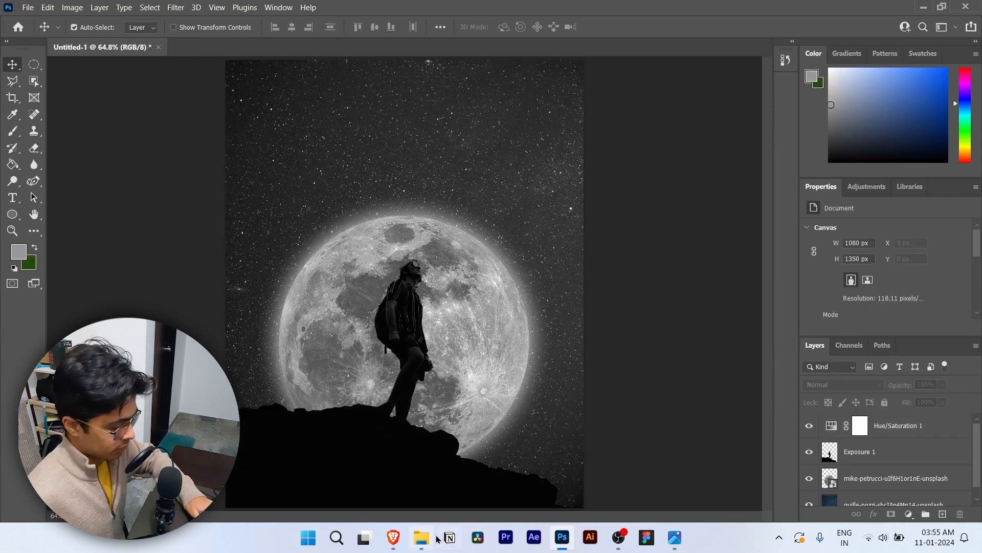
click(422, 537)
click(279, 134)
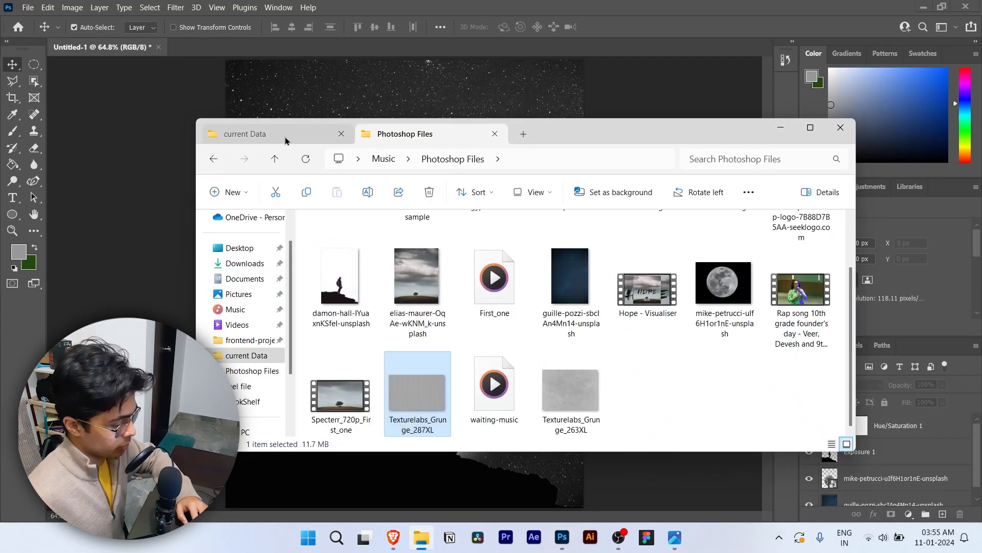
double_click(565, 404)
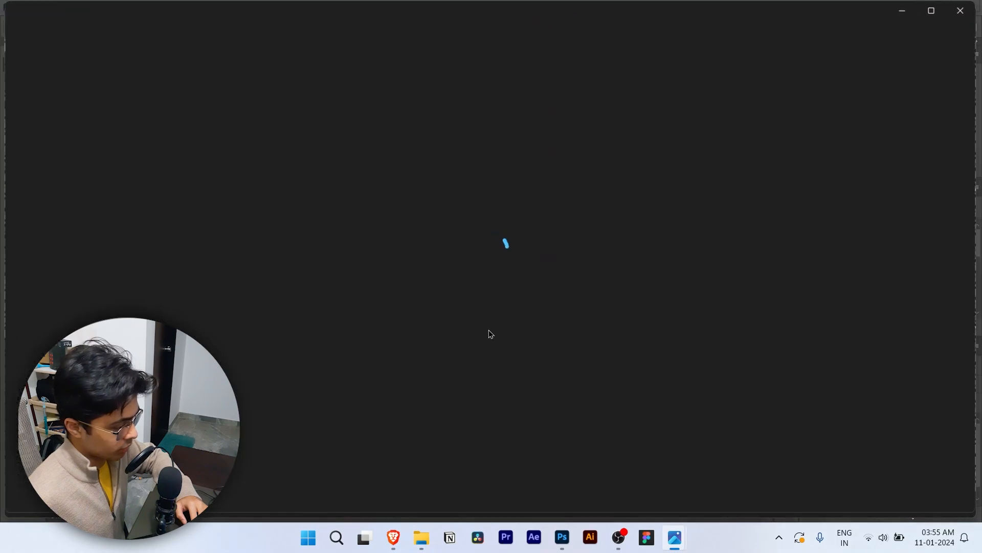
click(961, 12)
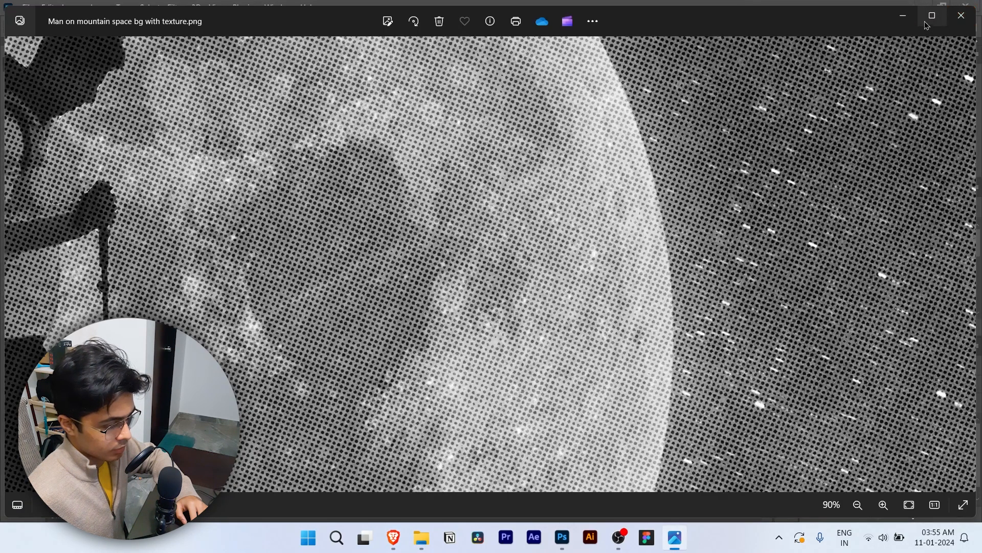
click(908, 20)
drag(538, 407, 530, 77)
key(Return)
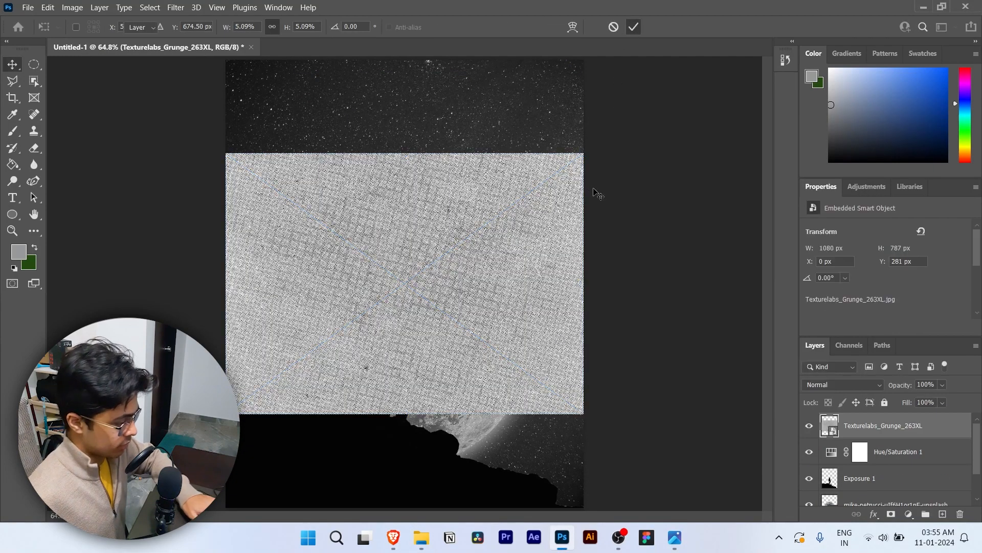
Rotate the Grunge 263XL texture 90° and scale it to 14.23% so it covers the whole canvas
key(ctrl+t)
drag(596, 191, 484, 393)
drag(535, 283, 585, 326)
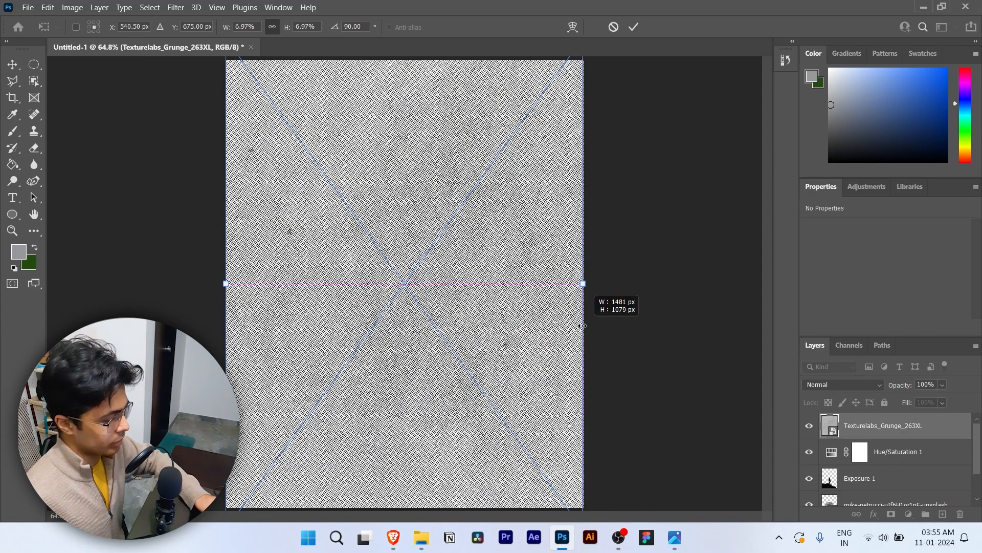
drag(582, 325, 771, 330)
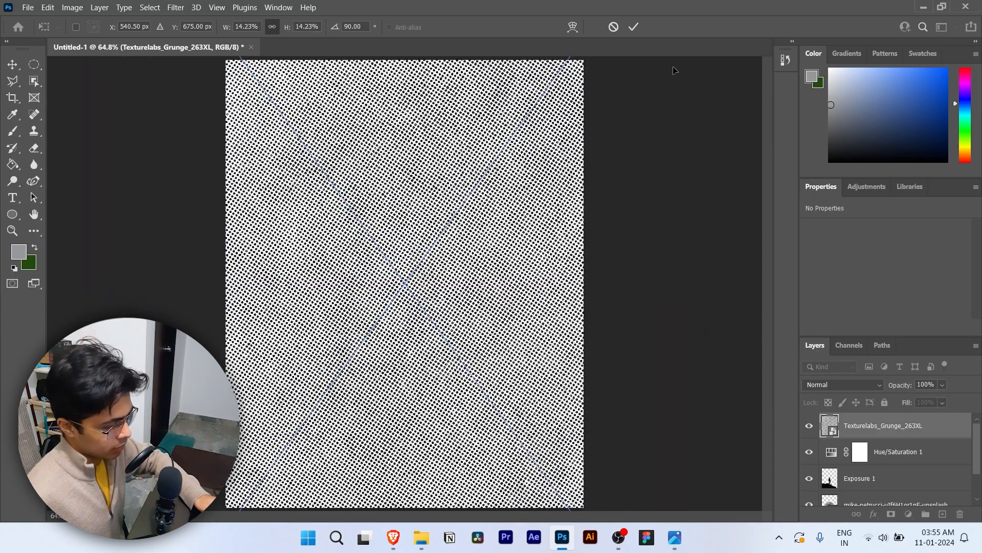
click(634, 27)
Blend the Grunge 263XL texture layer in Soft Light mode with its fill at 50%
click(843, 384)
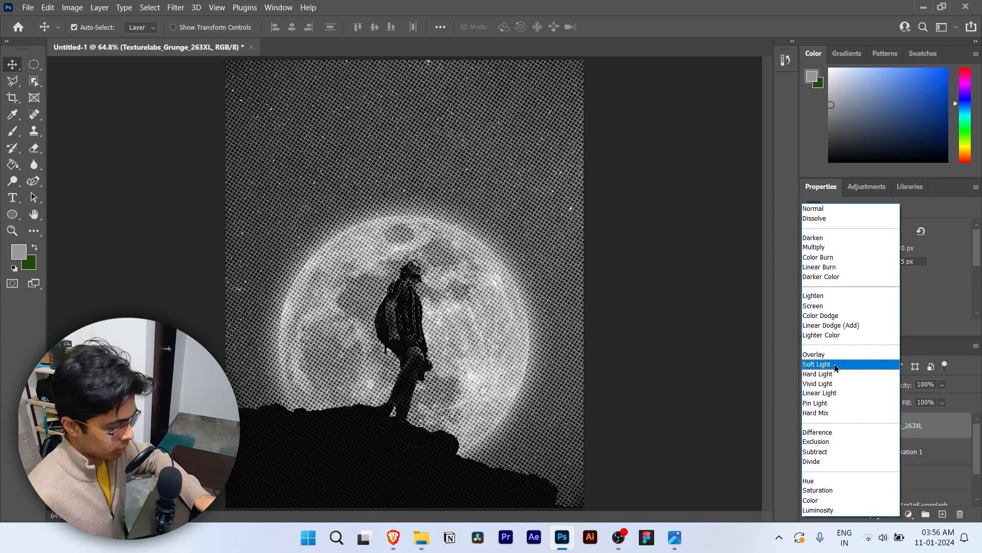
click(834, 364)
drag(912, 408, 878, 411)
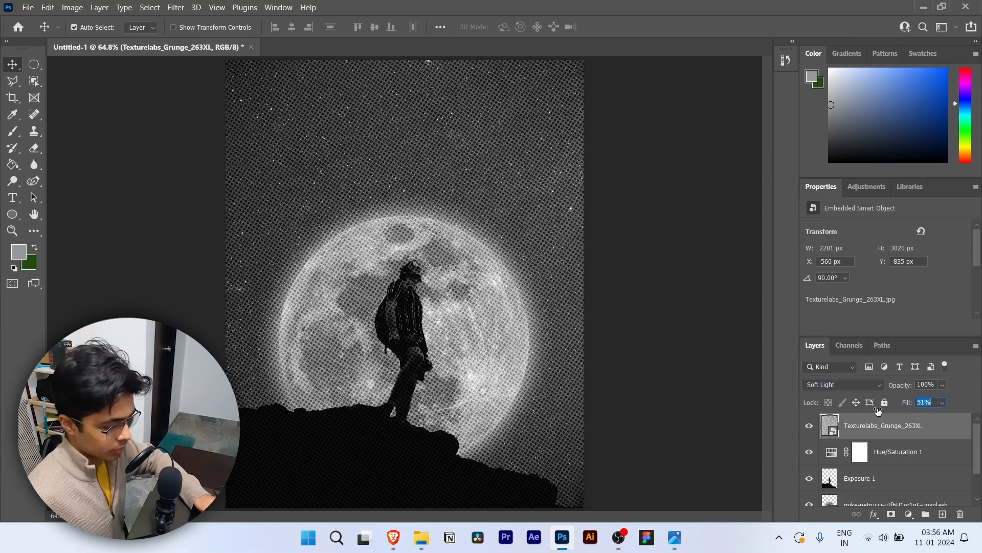
click(711, 346)
scroll(389, 310, up, 5)
scroll(388, 309, up, 2)
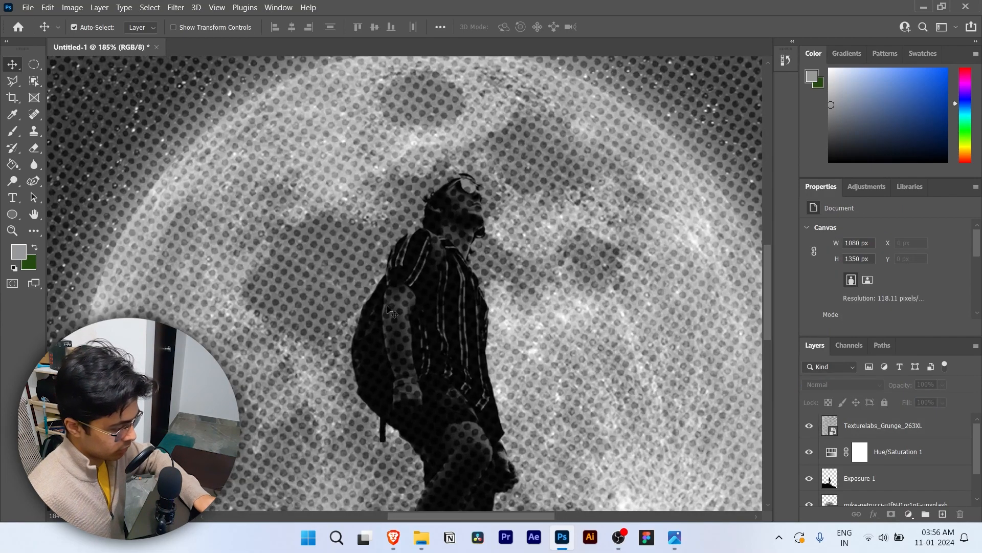
scroll(409, 313, up, 1)
key(ctrl+0)
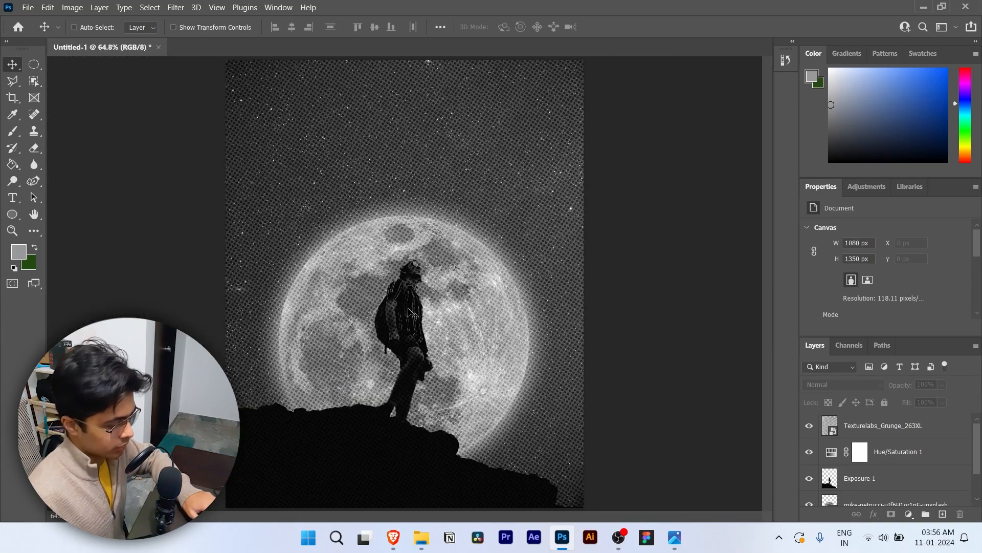
Scale the Grunge 263XL texture down to 8.61% about its centre for a finer dot pattern
click(555, 293)
scroll(532, 313, down, 2)
key(ctrl+t)
drag(592, 285, 534, 285)
scroll(466, 306, up, 3)
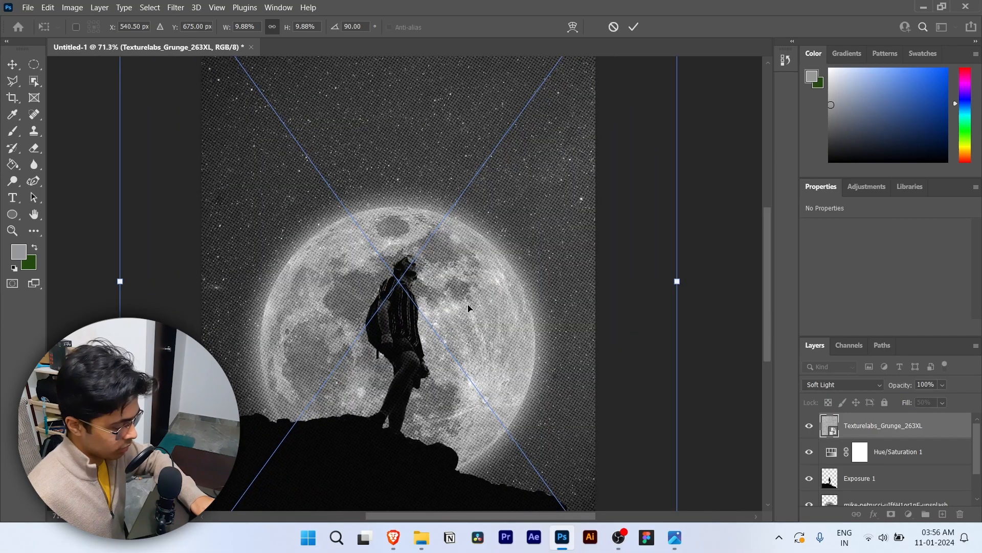
scroll(467, 304, down, 1)
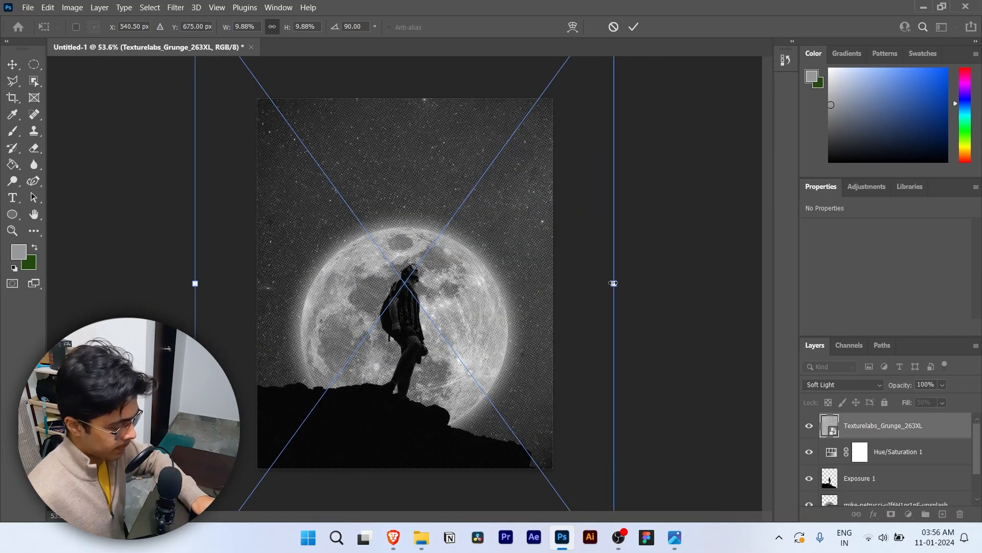
drag(614, 285, 605, 285)
scroll(468, 321, up, 1)
scroll(467, 321, up, 2)
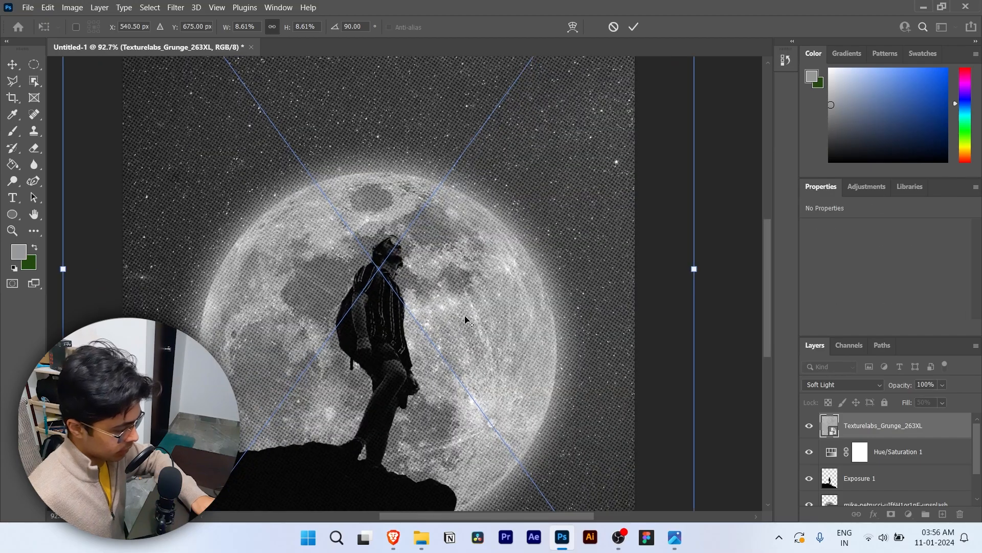
scroll(467, 321, down, 1)
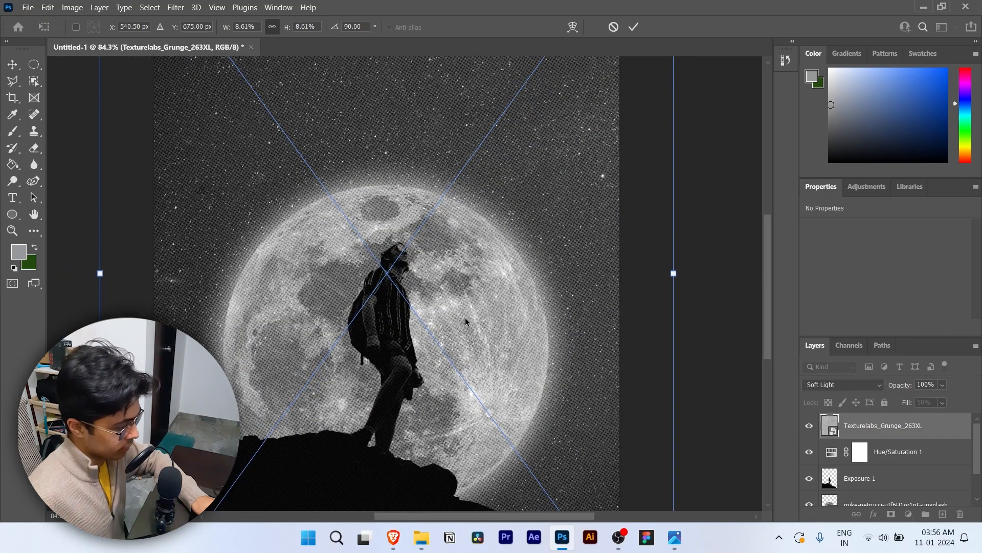
click(633, 28)
scroll(496, 244, down, 2)
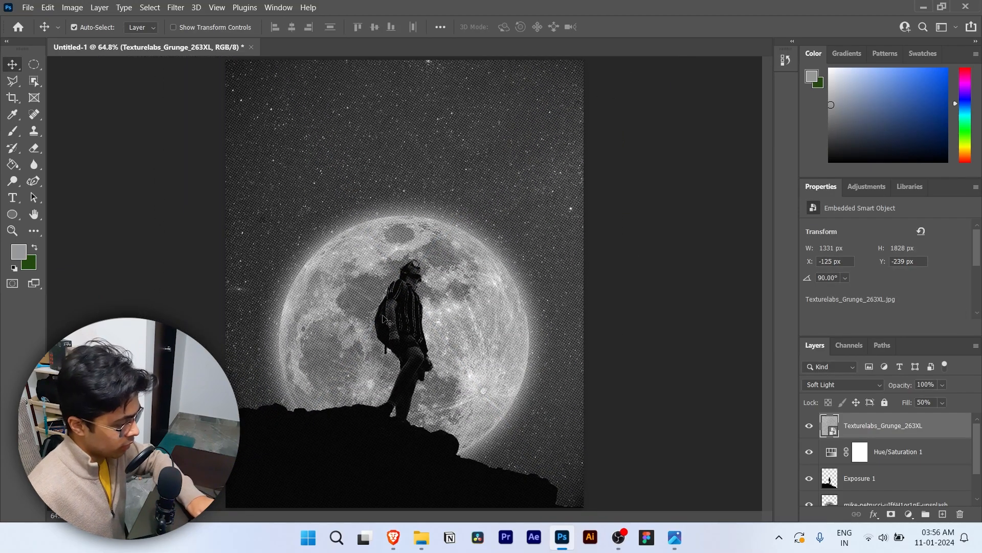
Inspect the texture on the man and moon, comparing the poster with the Grunge 263XL layer hidden and shown
scroll(385, 321, up, 5)
scroll(385, 320, down, 5)
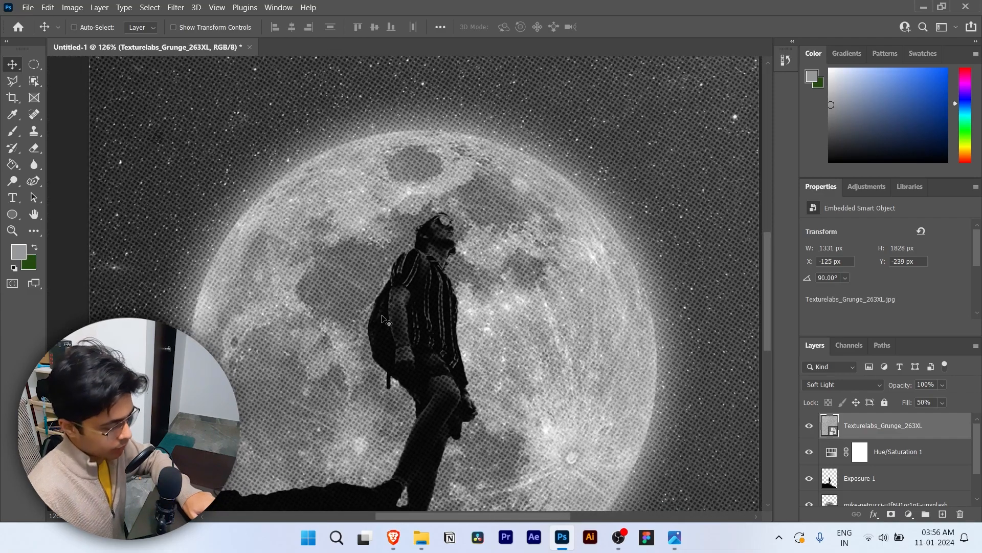
click(814, 431)
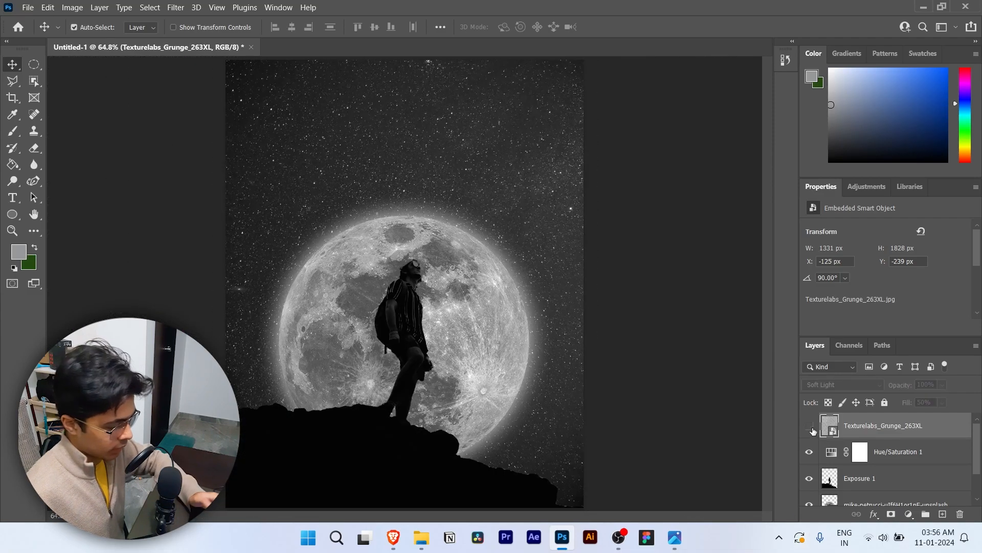
click(809, 426)
Move the Hue/Saturation 1 adjustment layer above the Grunge 263XL texture and inspect the poster up close
drag(882, 454, 880, 416)
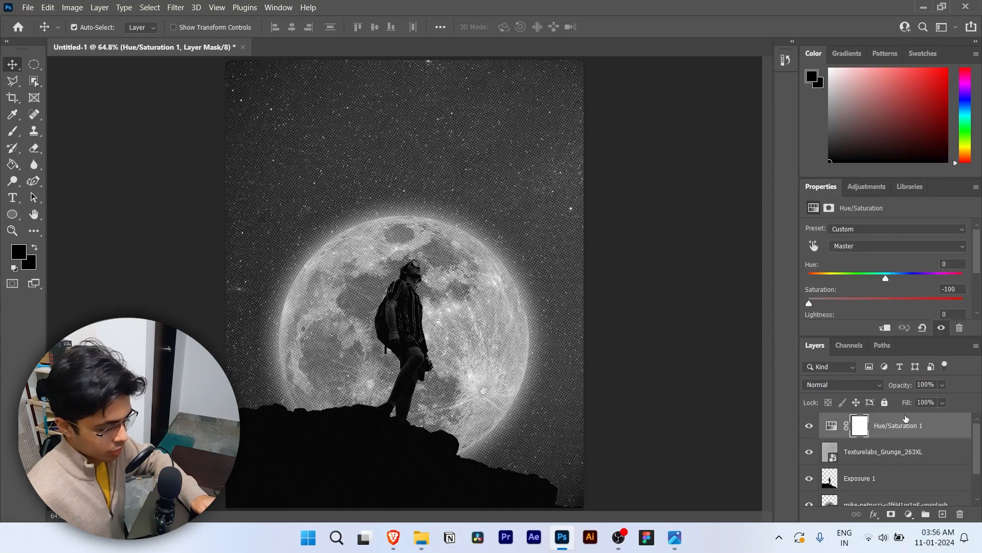
click(729, 393)
scroll(419, 277, up, 6)
scroll(421, 277, up, 4)
scroll(420, 277, down, 10)
key(ctrl)
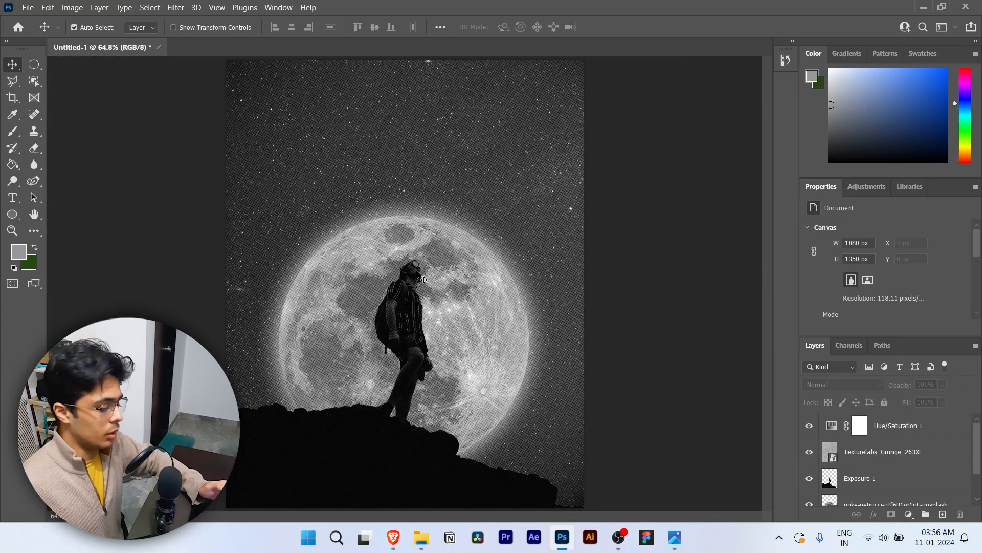